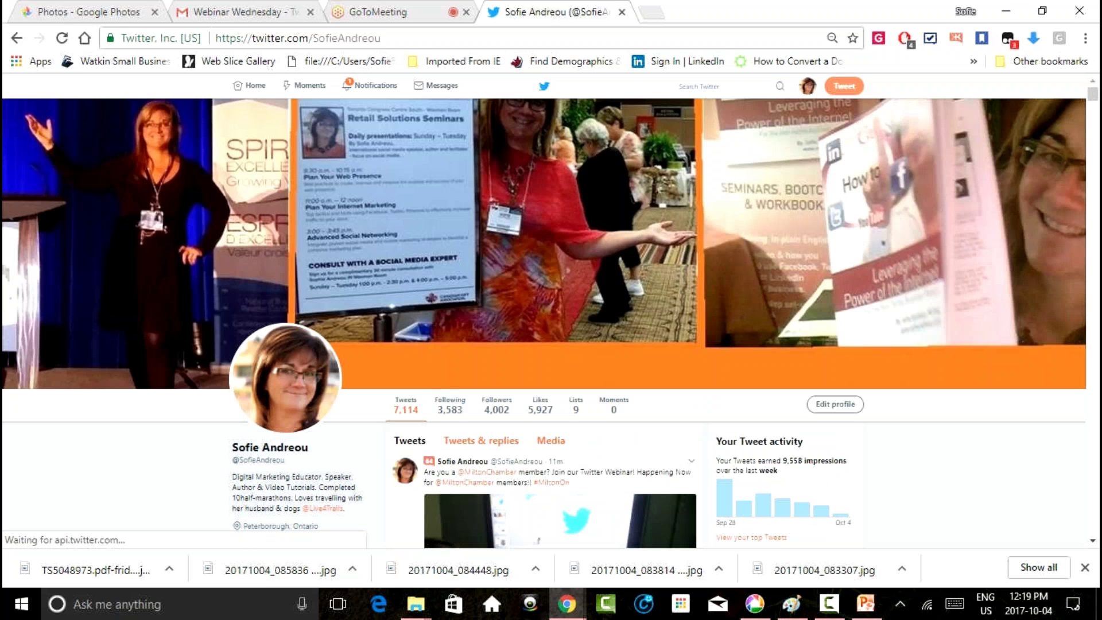
- Switch to the PowerPoint presentation and show the "Elements of Twitter" slide as a slide show from the current slide
mouse_move(864, 603)
left_click(867, 537)
key("shift+F5")
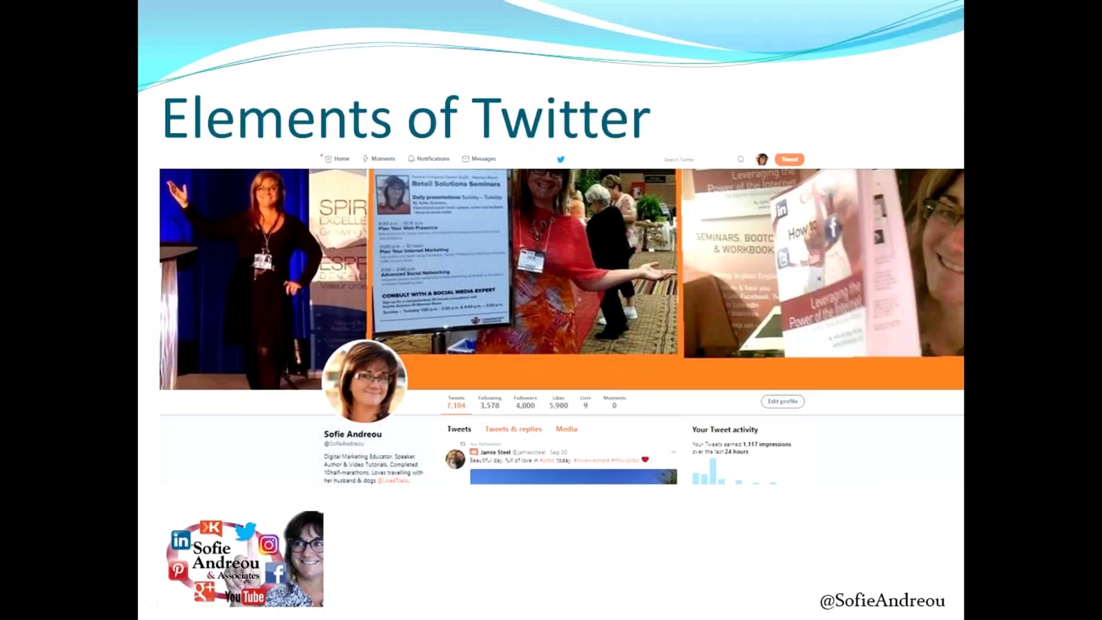
- End the slide show and switch back to the Twitter profile page in Chrome
right_click(466, 313)
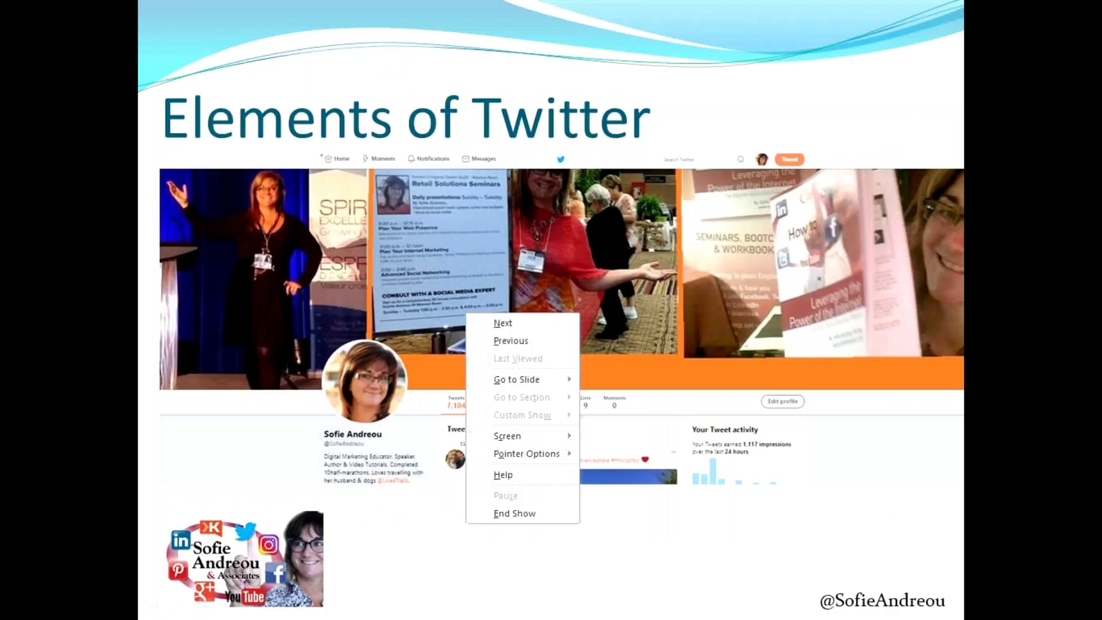
left_click(514, 513)
mouse_move(567, 604)
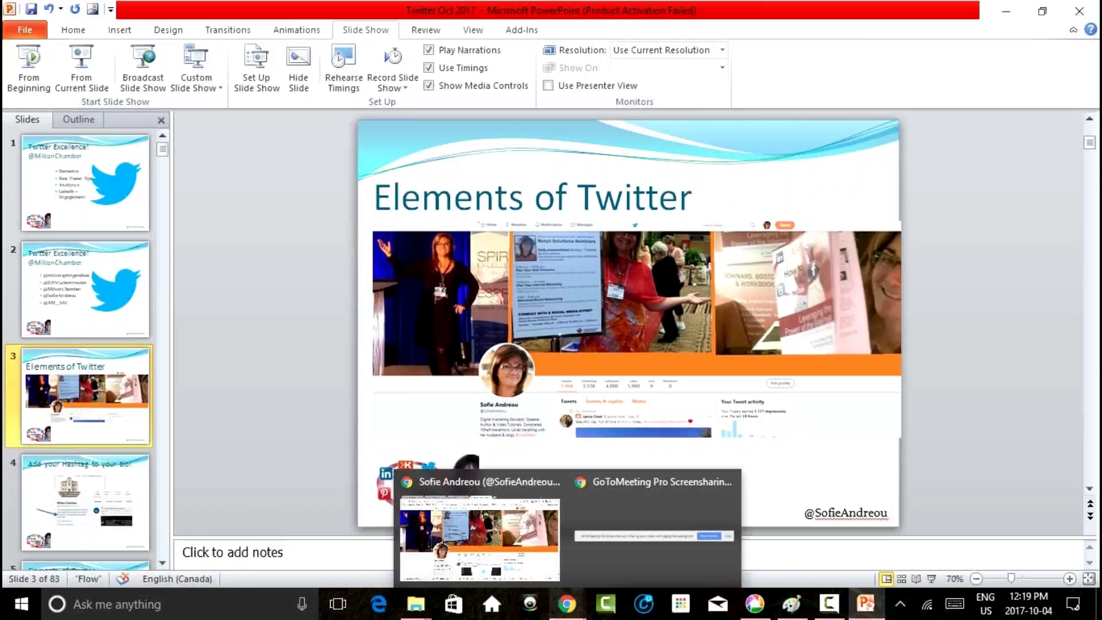
left_click(480, 523)
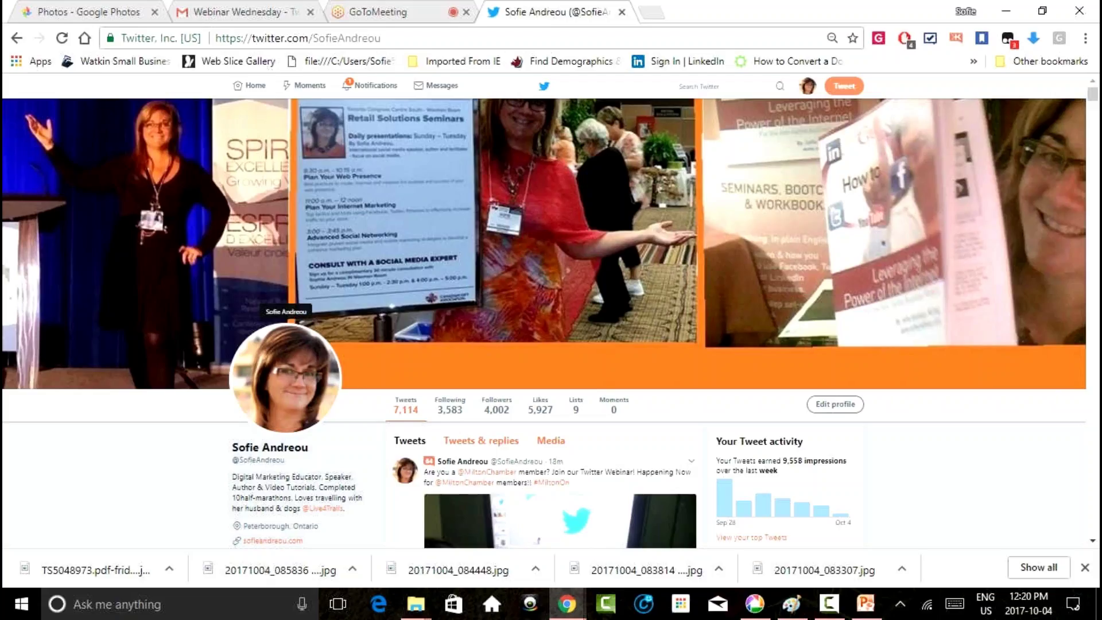
- Review the Twitter profile page, from the header photo and bio down through the recent tweets
scroll(286, 344, "down", 3)
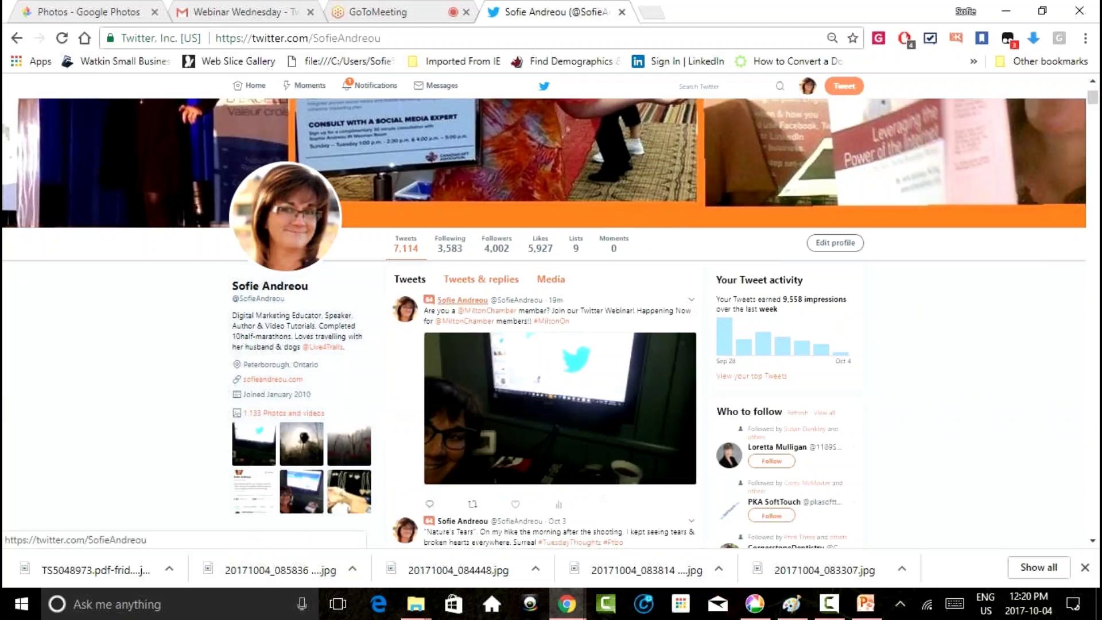
scroll(286, 344, "down", 3)
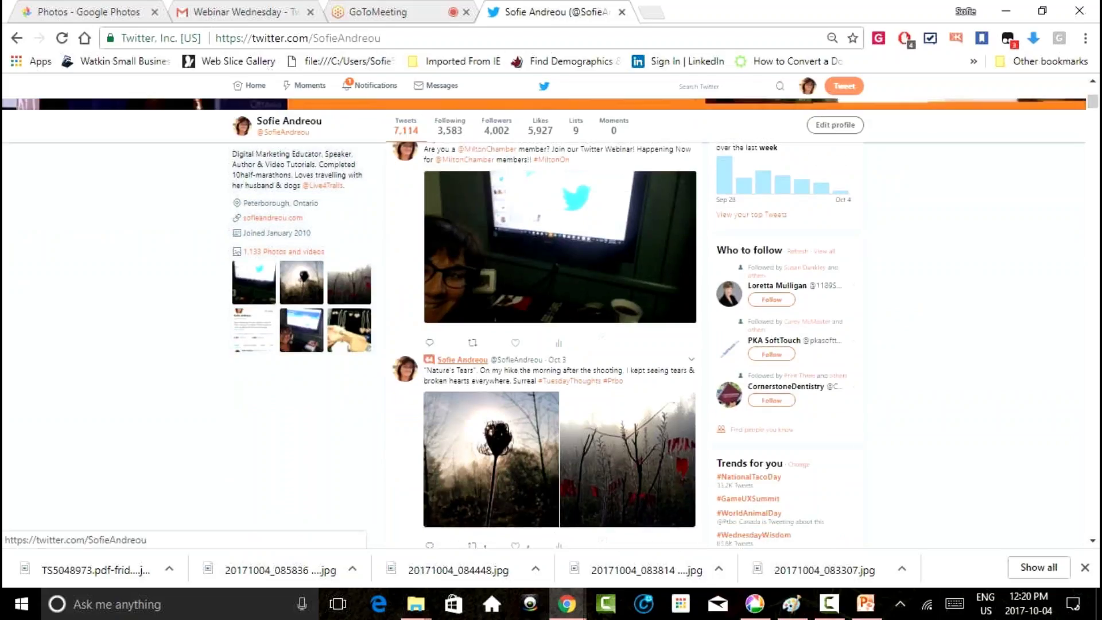
scroll(749, 476, "up", 6)
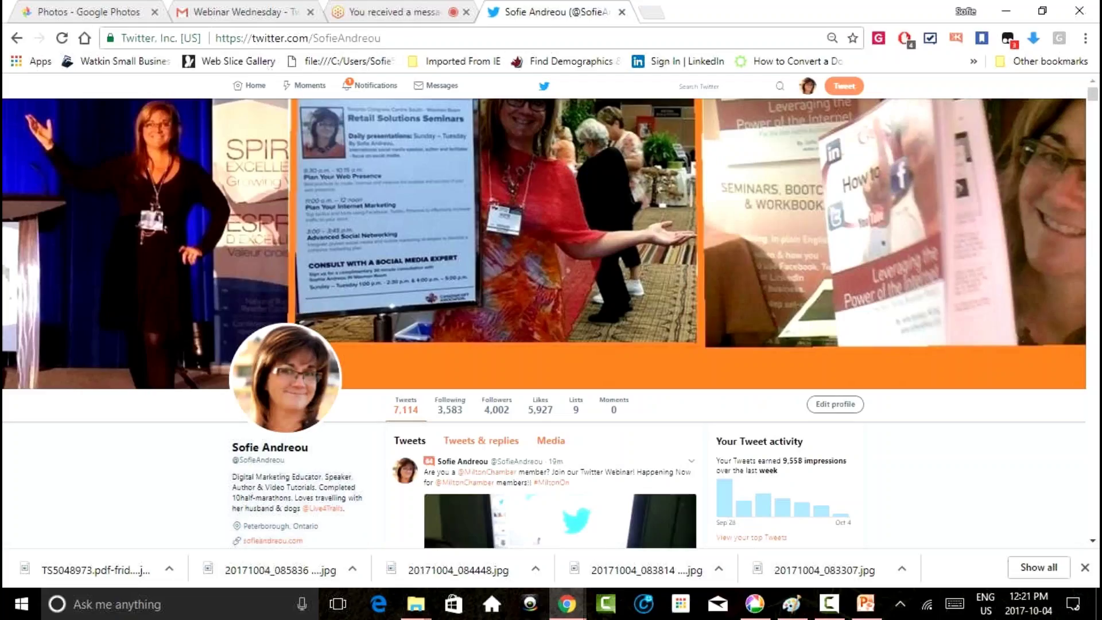
scroll(551, 322, "down", 12)
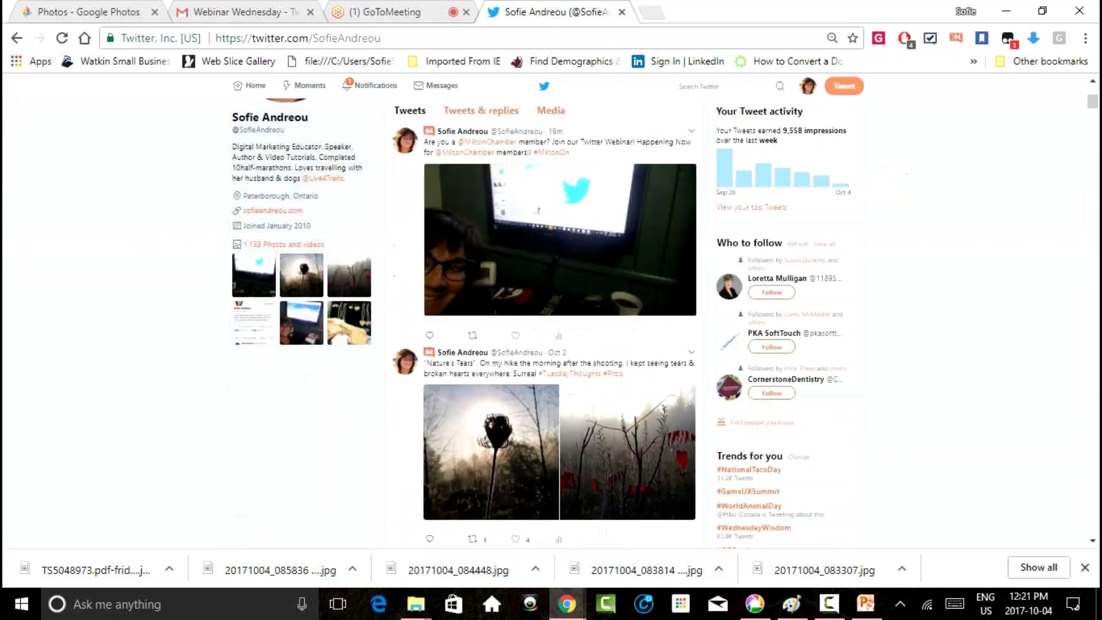
scroll(551, 322, "up", 3)
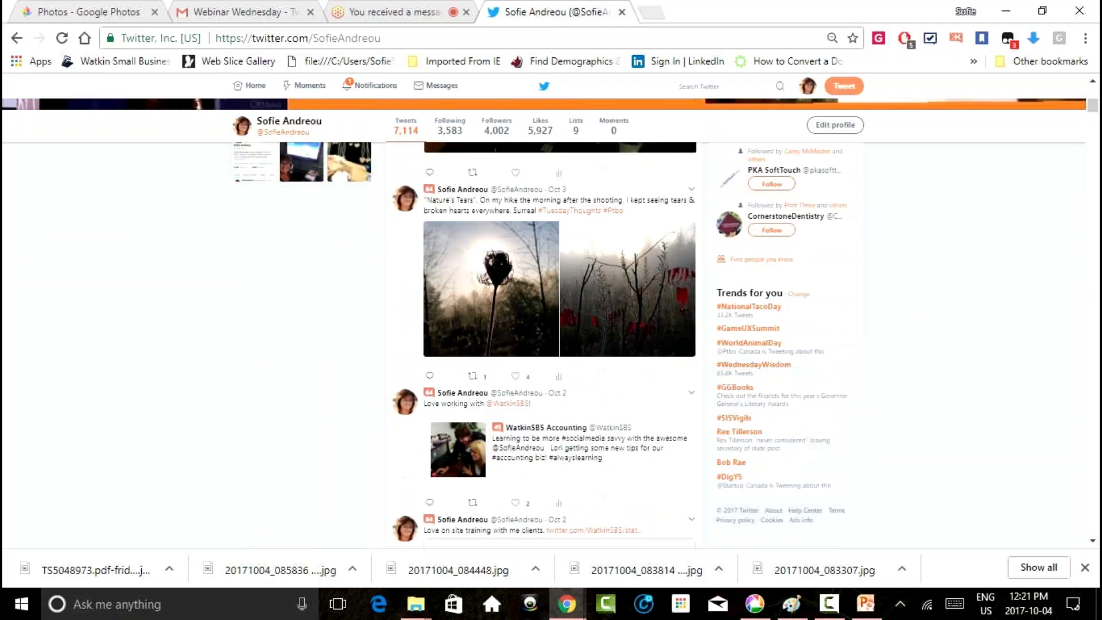
scroll(551, 321, "up", 10)
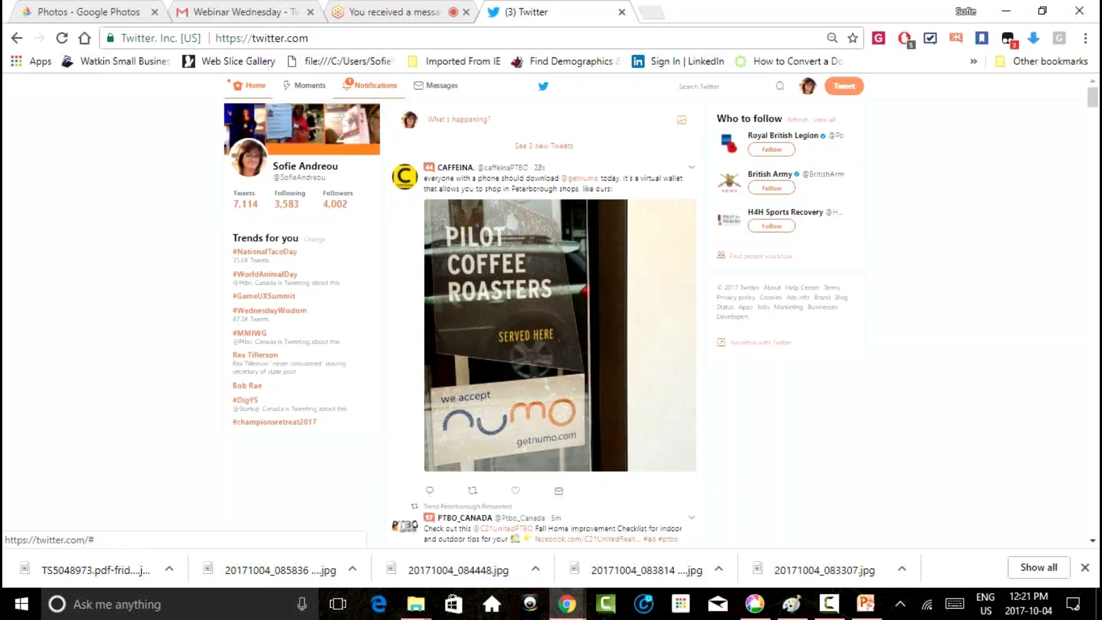
- Examine the tweets and retweets from followed accounts in the Home timeline
scroll(551, 322, "down", 7)
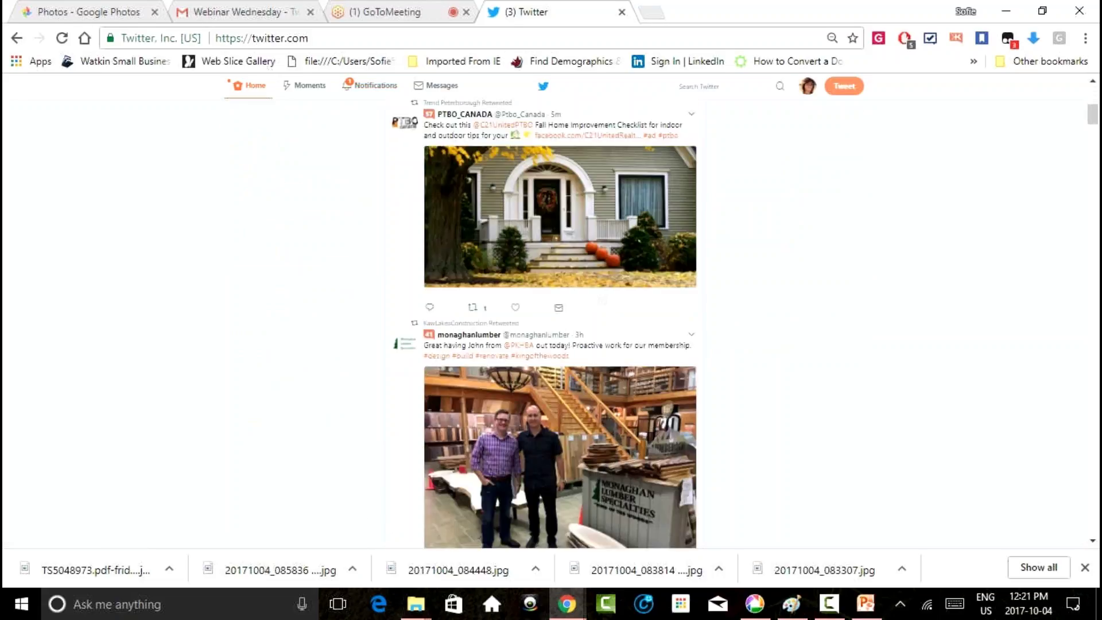
scroll(551, 321, "down", 7)
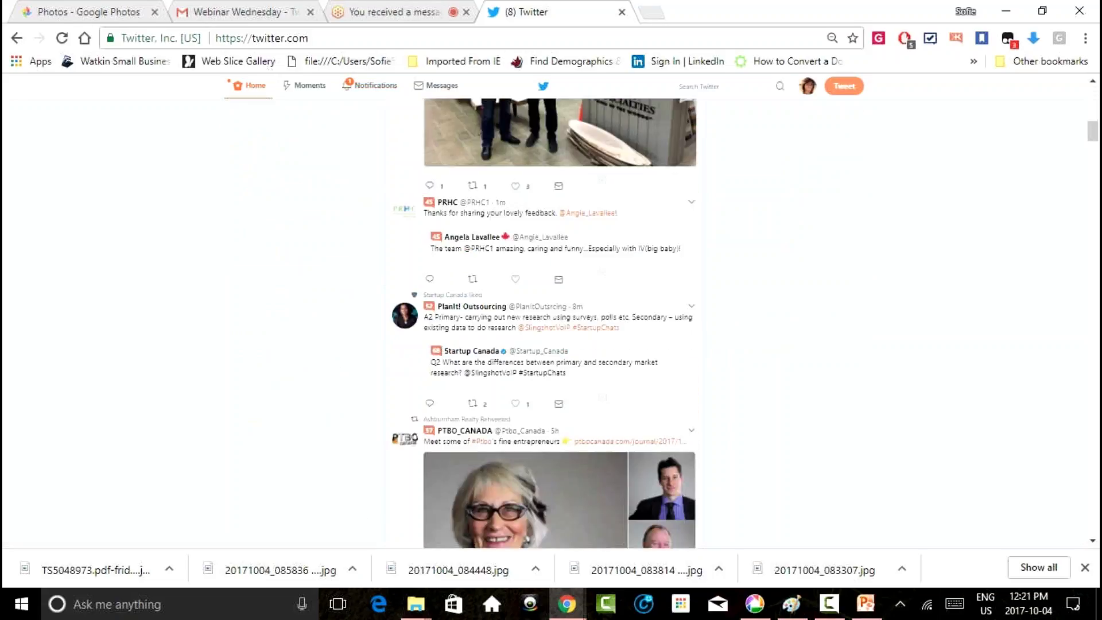
scroll(551, 321, "down", 4)
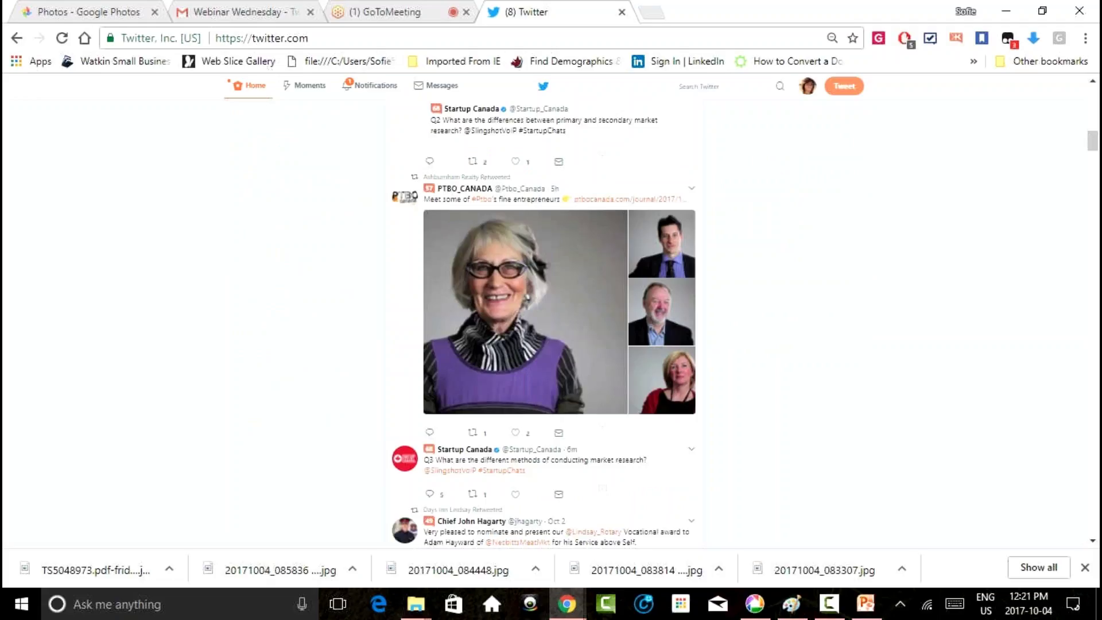
scroll(551, 322, "down", 7)
scroll(551, 322, "down", 3)
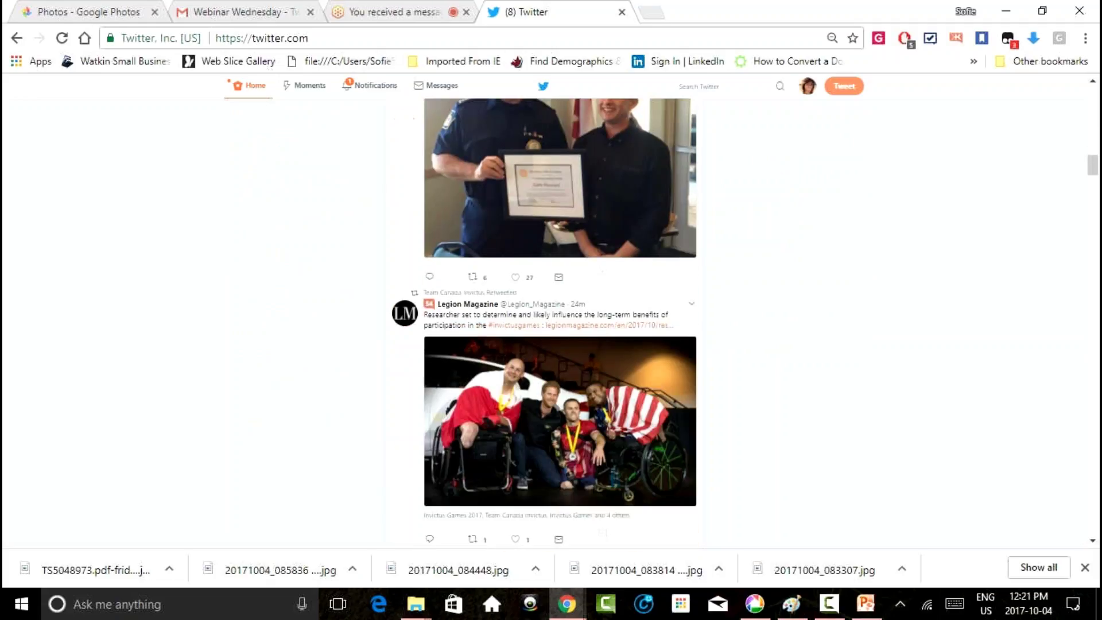
scroll(551, 322, "down", 3)
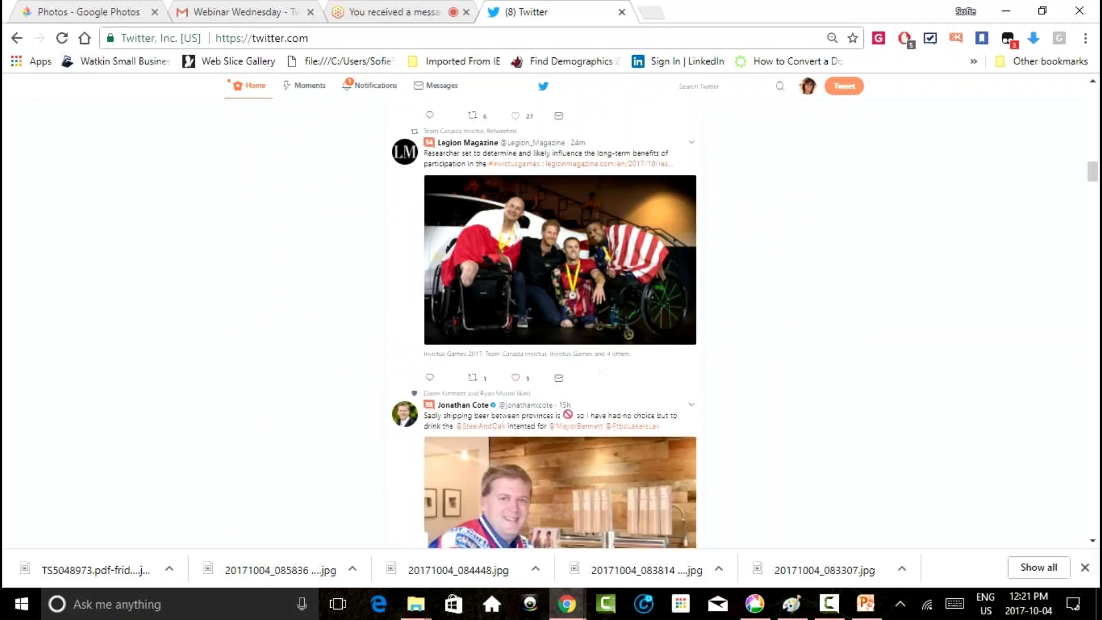
scroll(559, 322, "up", 3)
scroll(560, 321, "up", 5)
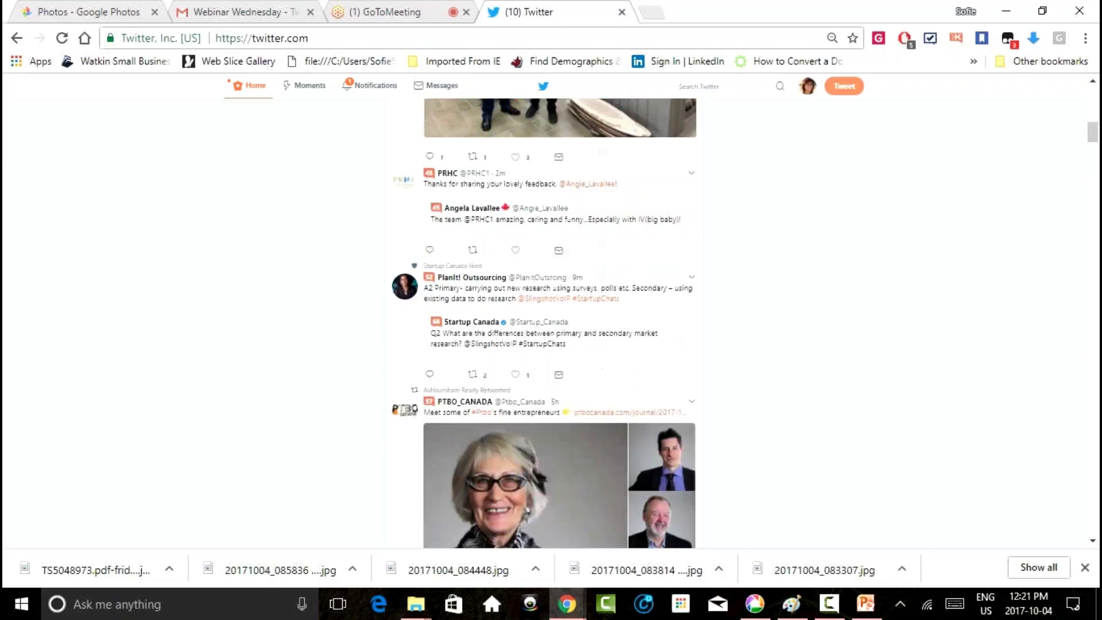
scroll(560, 322, "up", 5)
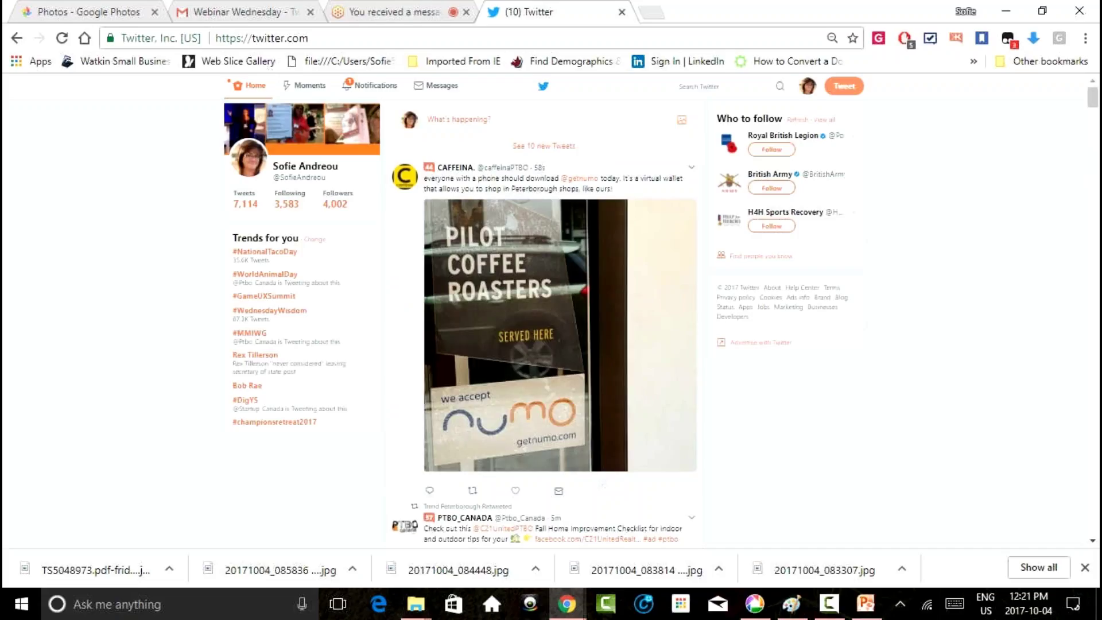
- Bring up the retweet dialog for Startup Canada's Q3 tweet on market research methods and dismiss it without retweeting
scroll(543, 315, "down", 3)
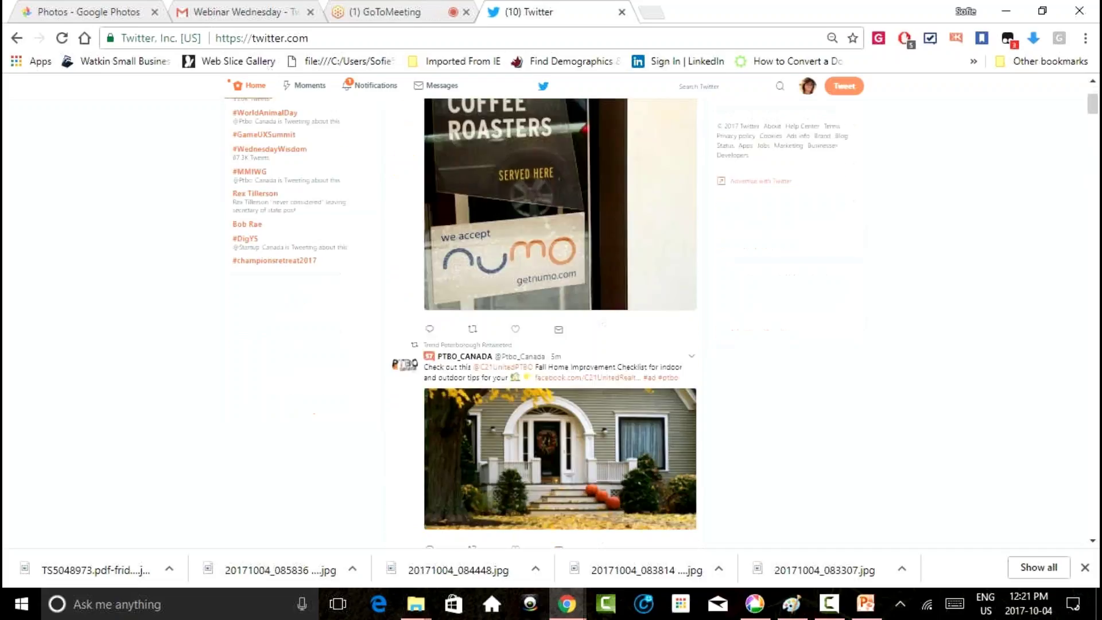
scroll(560, 322, "down", 2)
scroll(560, 321, "down", 6)
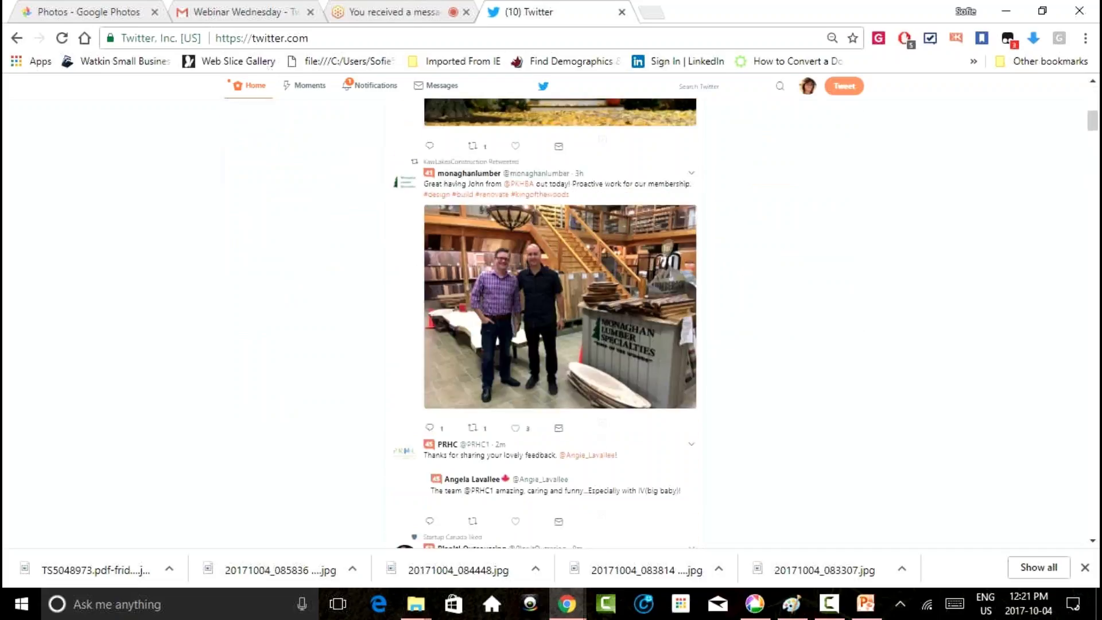
scroll(559, 322, "down", 10)
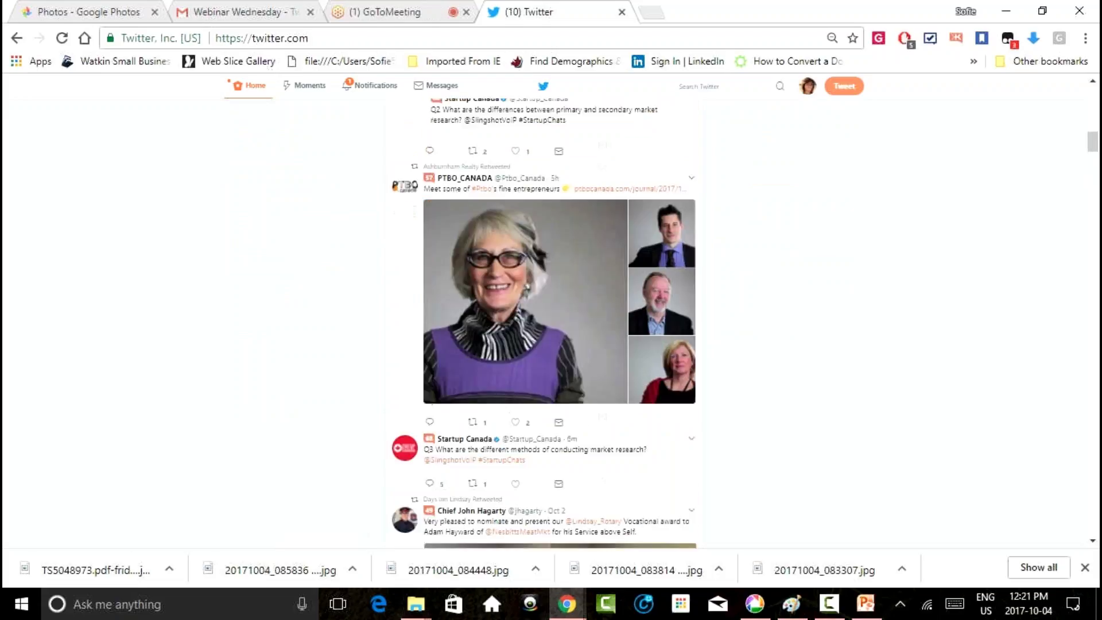
scroll(560, 321, "down", 4)
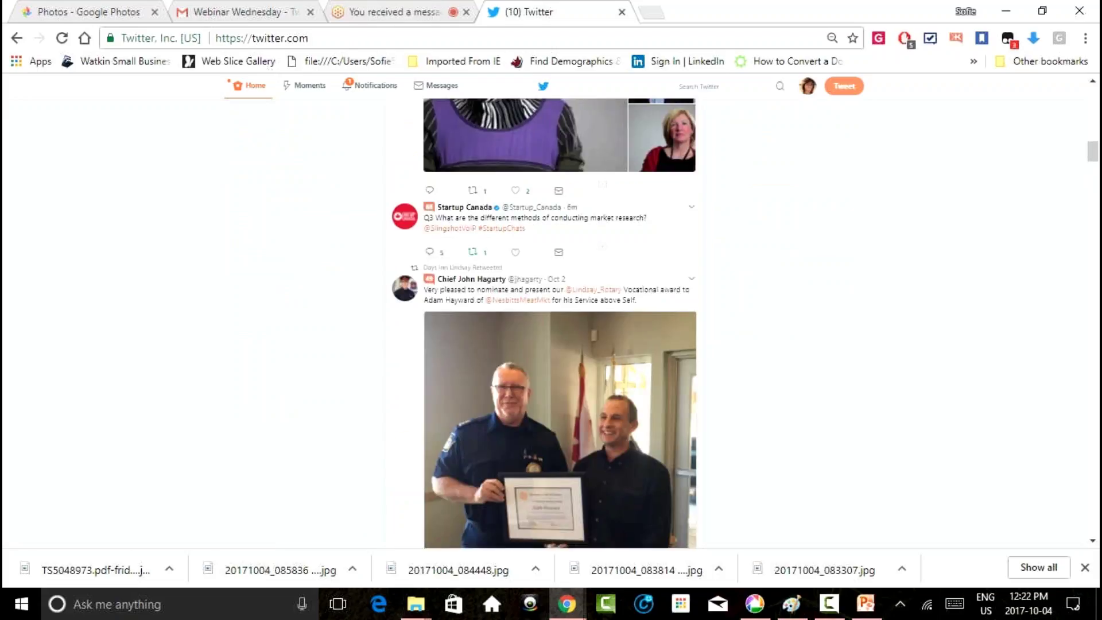
left_click(472, 251)
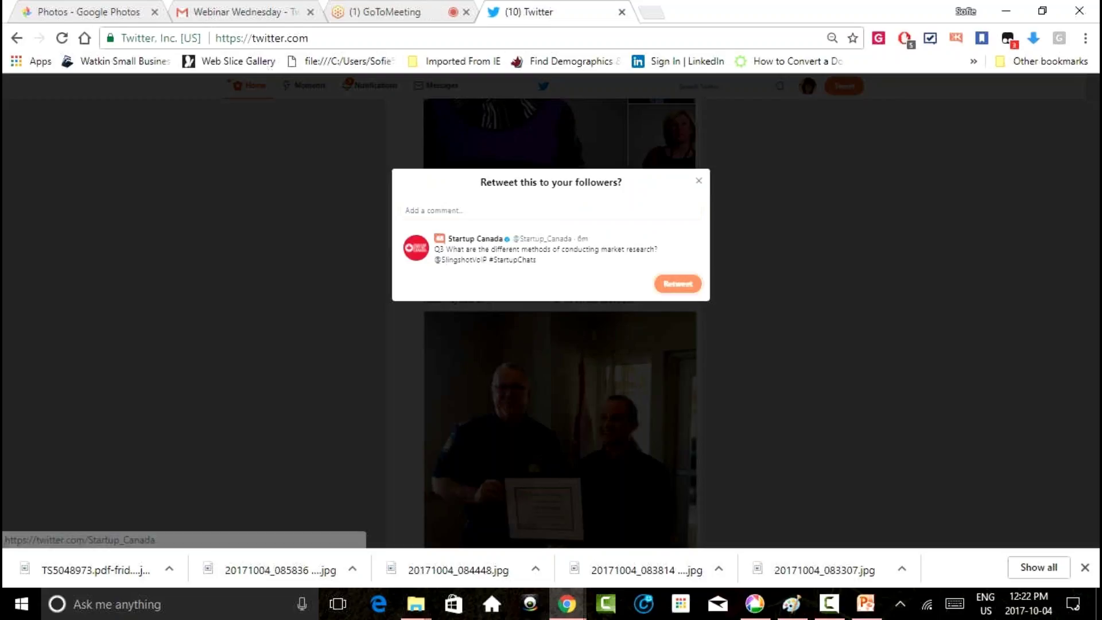
key("Escape")
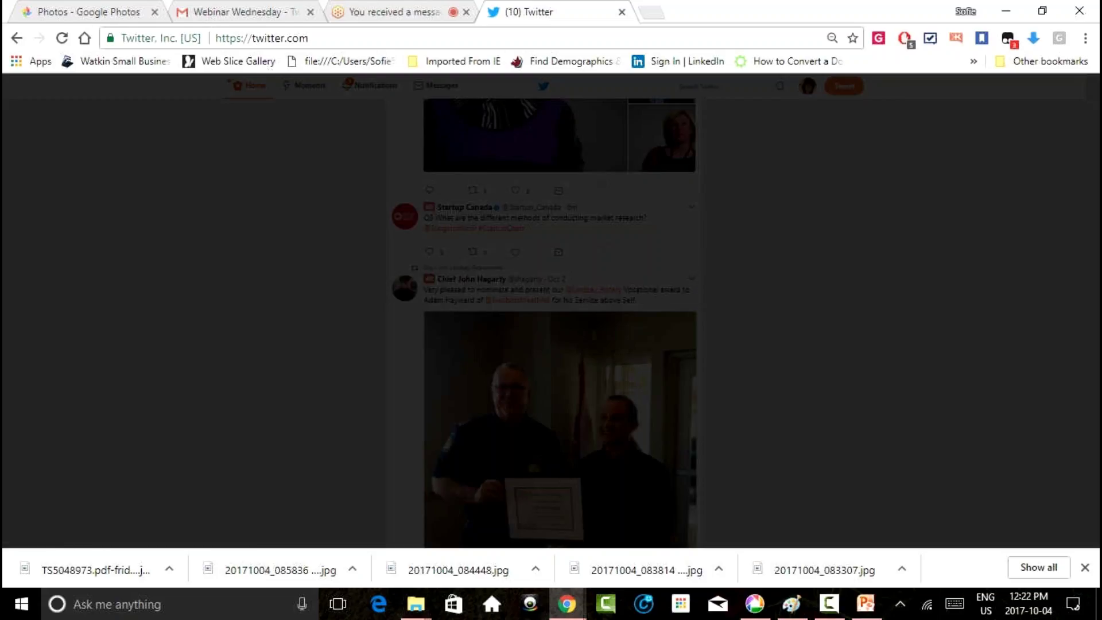
scroll(560, 321, "down", 10)
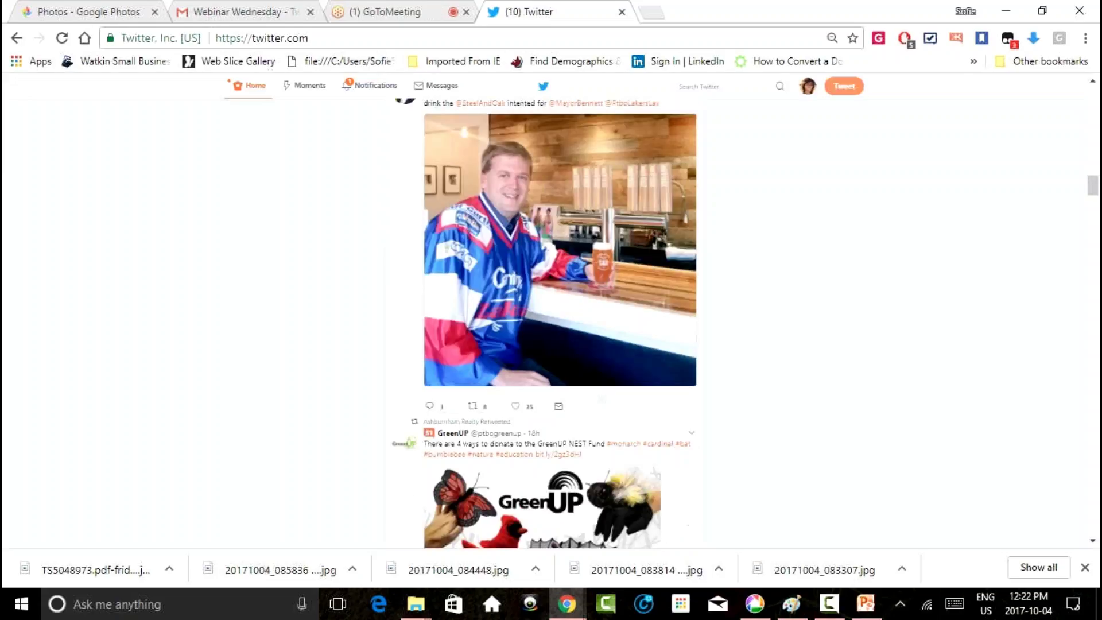
scroll(559, 321, "up", 7)
scroll(560, 322, "up", 15)
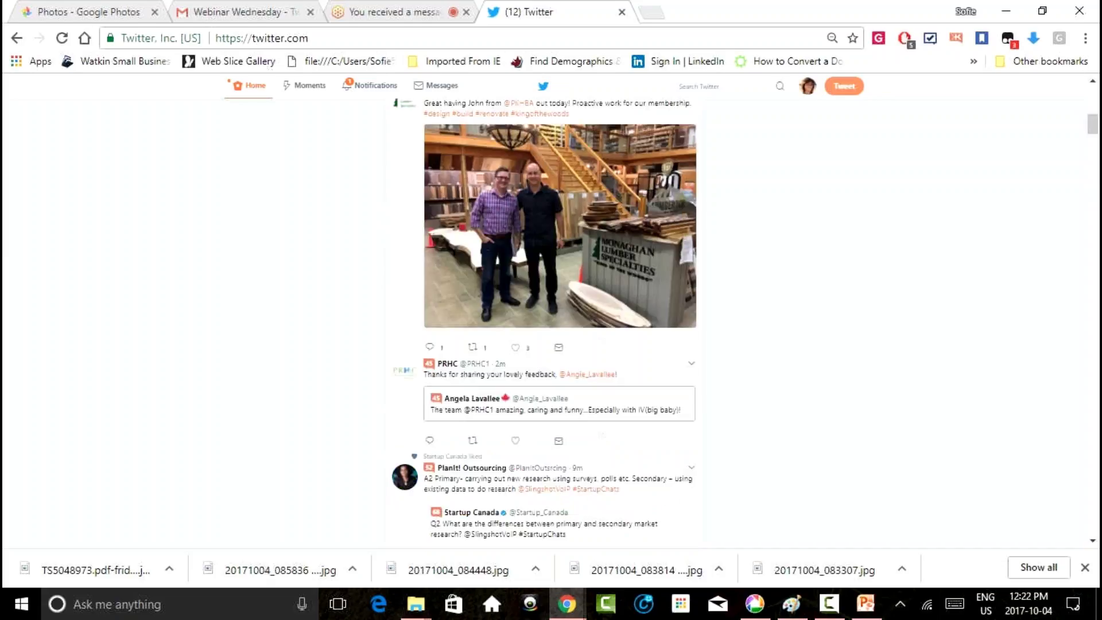
scroll(560, 321, "up", 6)
scroll(560, 322, "up", 6)
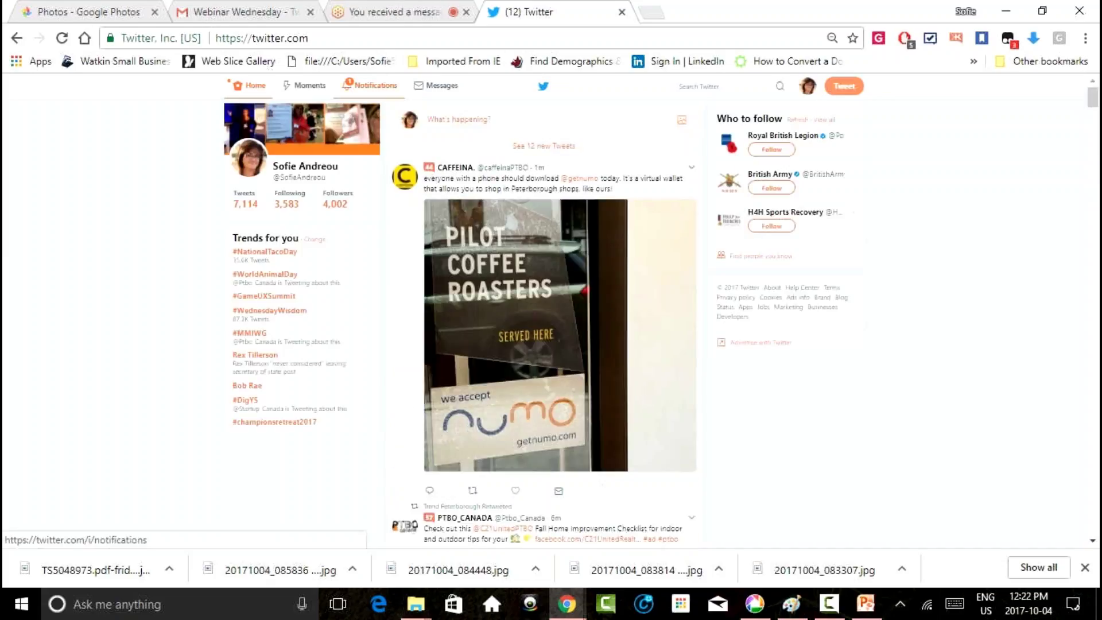
left_click(373, 85)
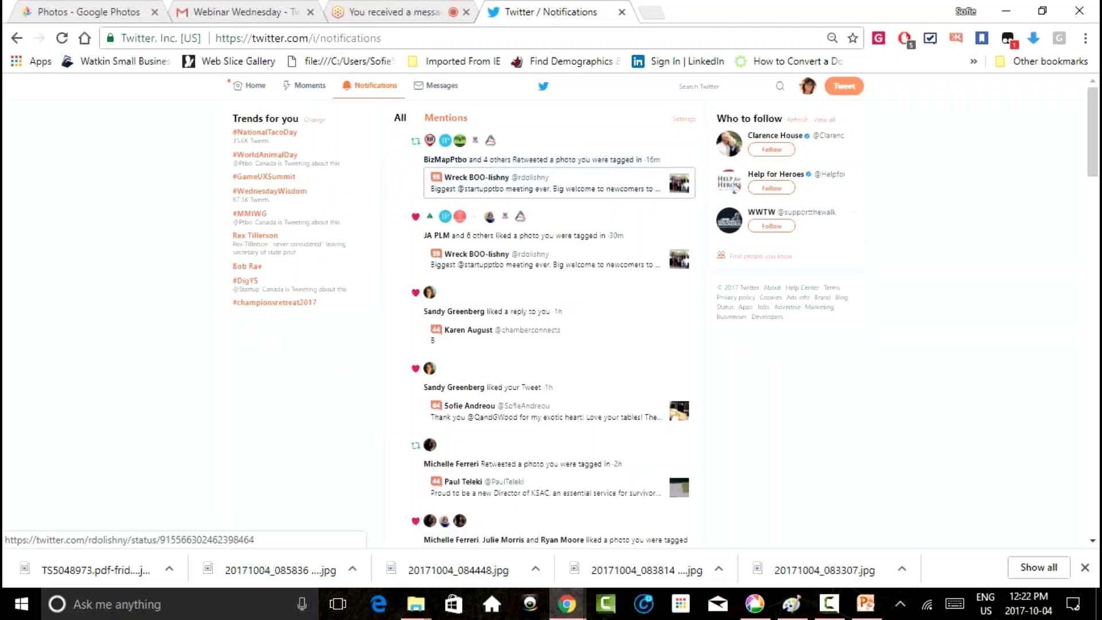
left_click(546, 182)
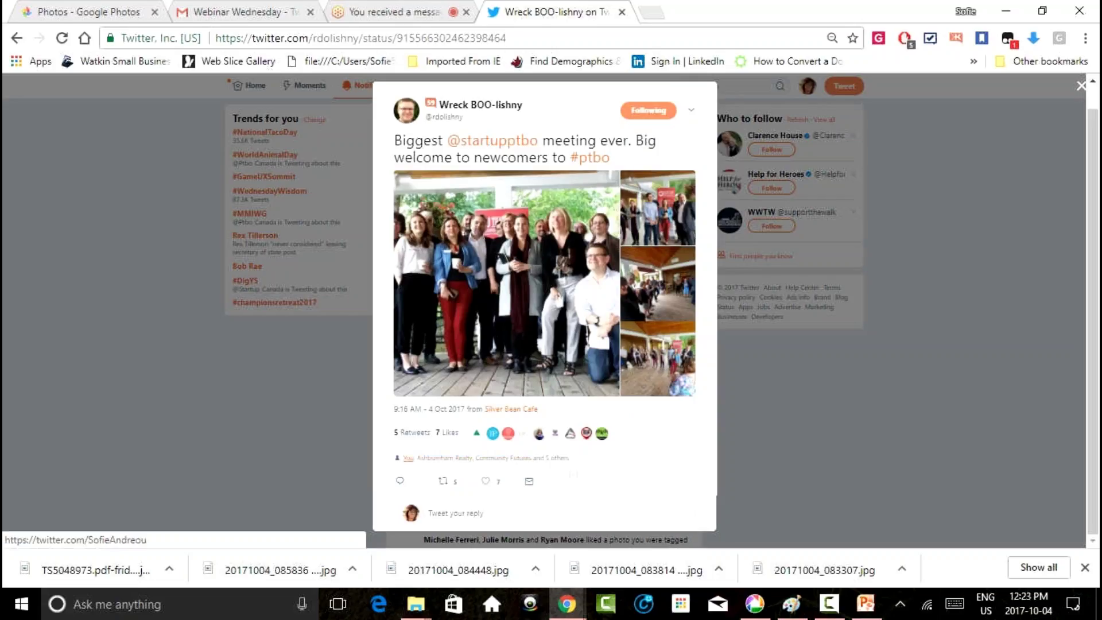
mouse_move(408, 458)
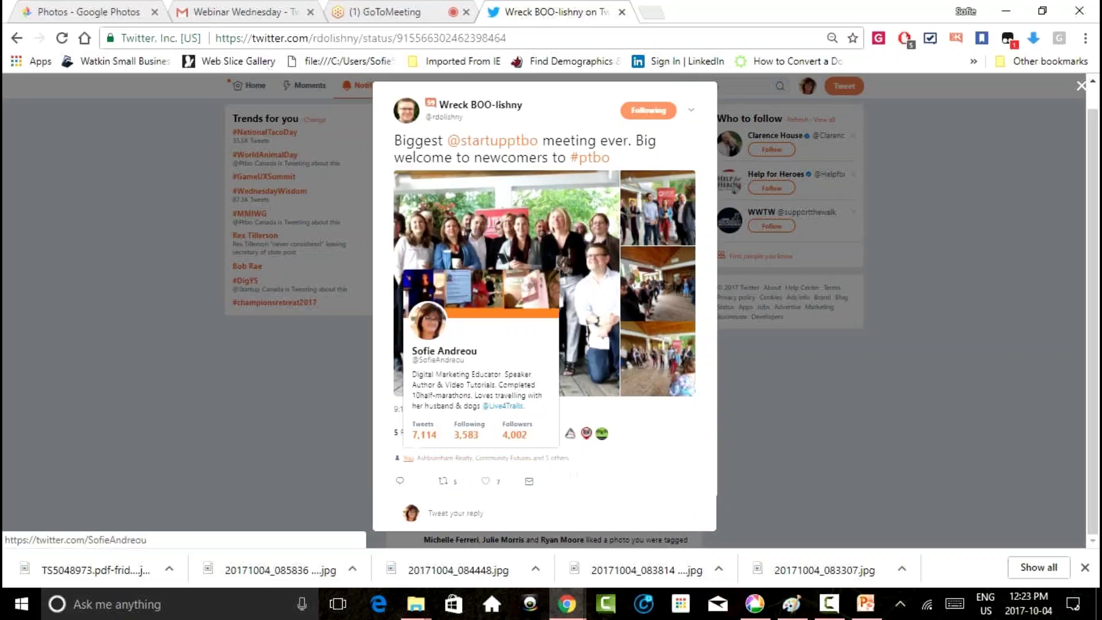
mouse_move(444, 458)
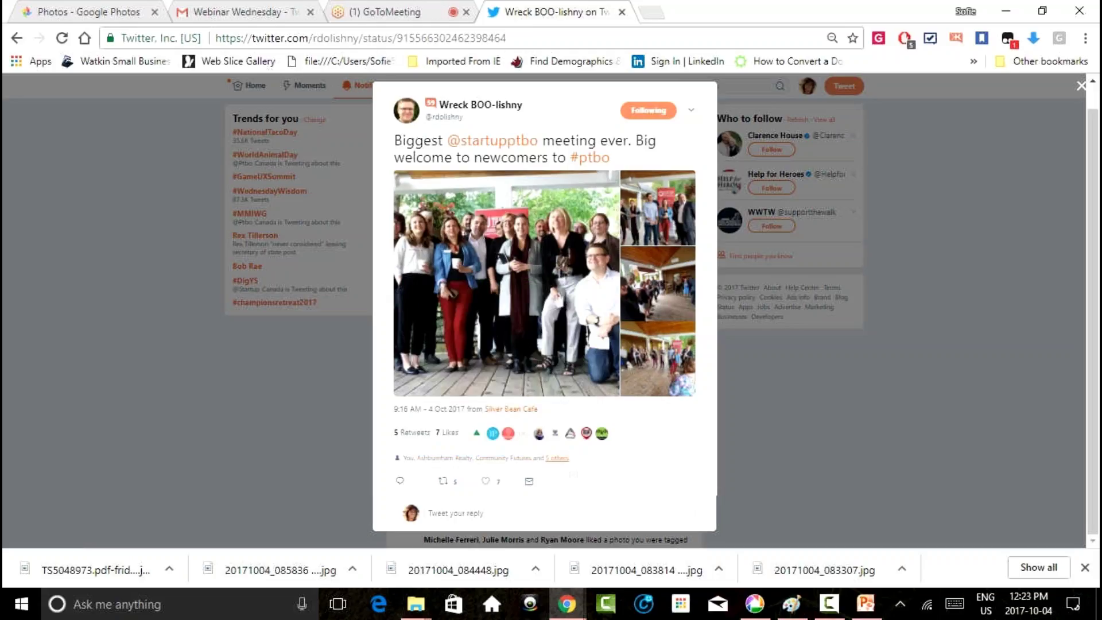
left_click_drag(567, 157, 393, 140)
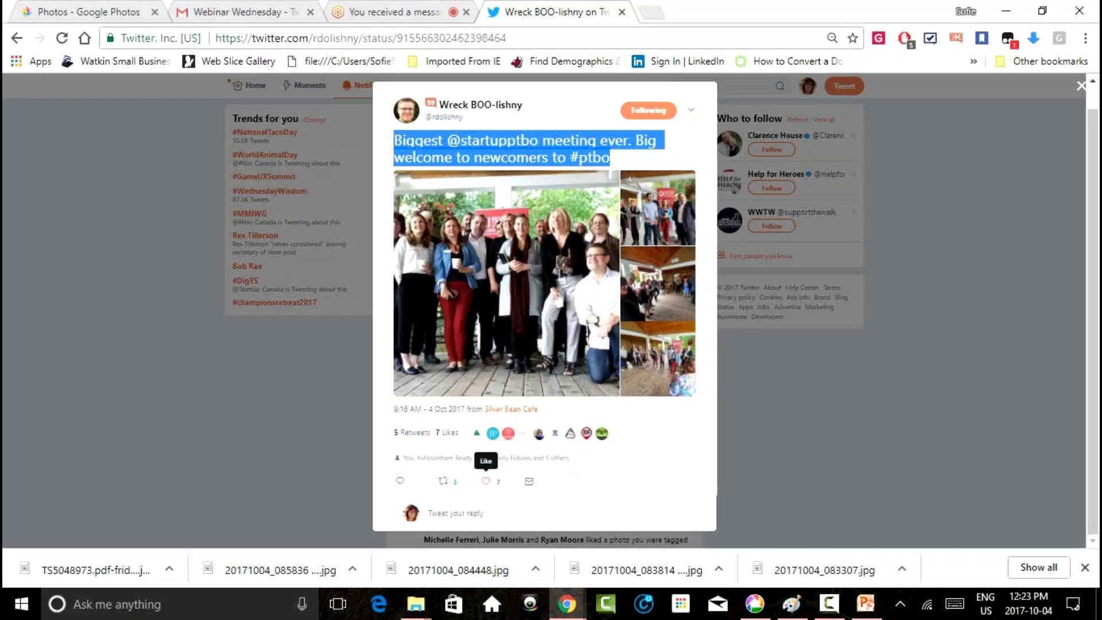
left_click(486, 481)
key("Escape")
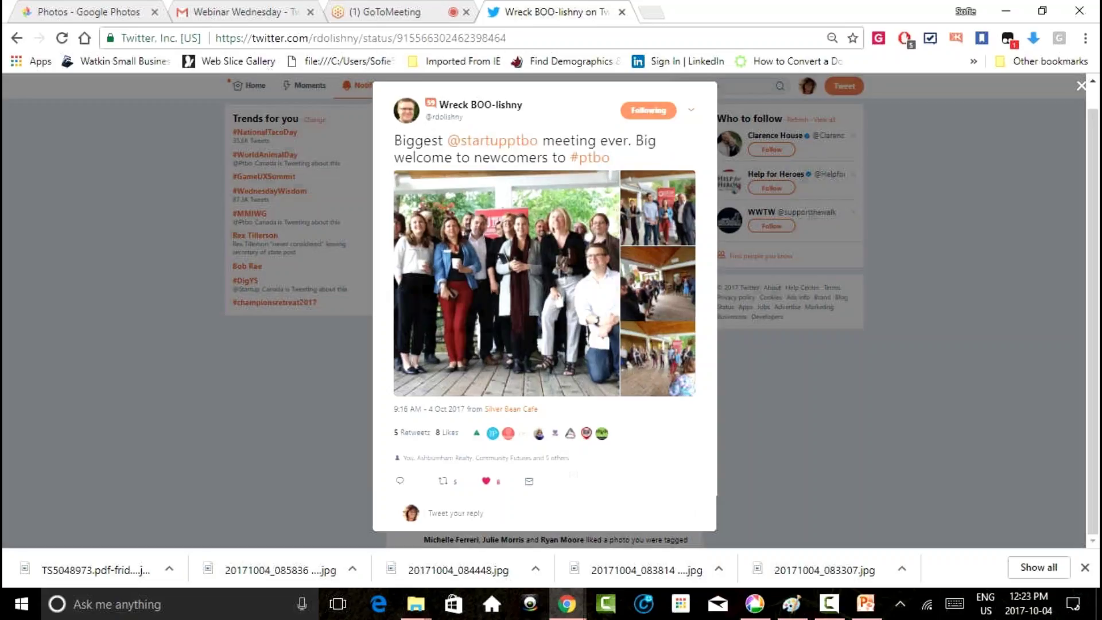
- Look through the older notifications, including the tweets with tagged photos
scroll(560, 175, "down", 3)
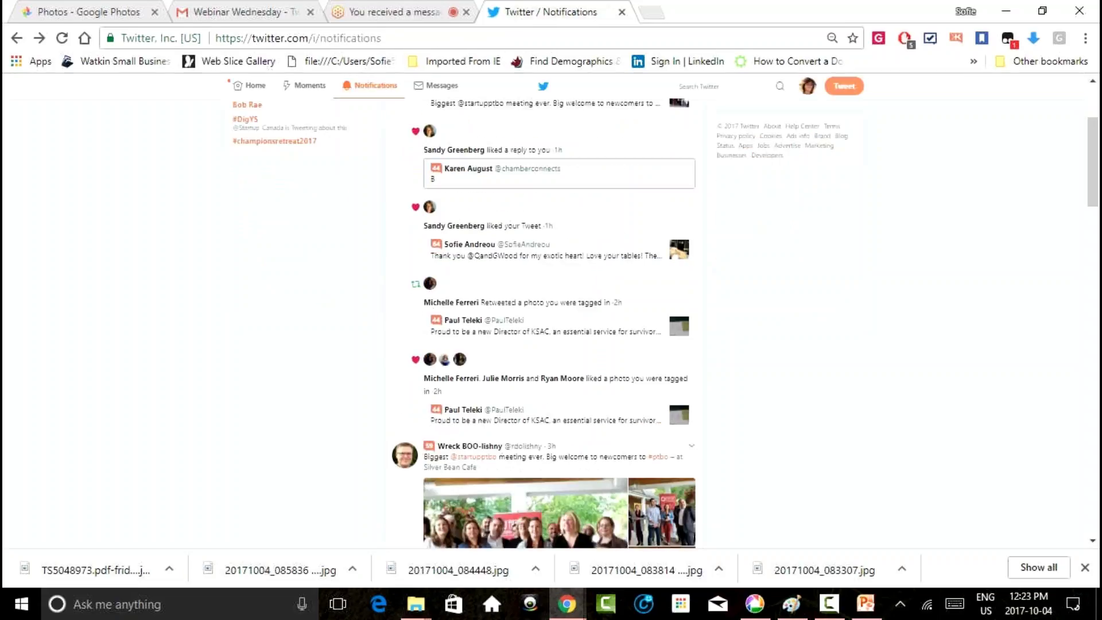
scroll(560, 321, "down", 4)
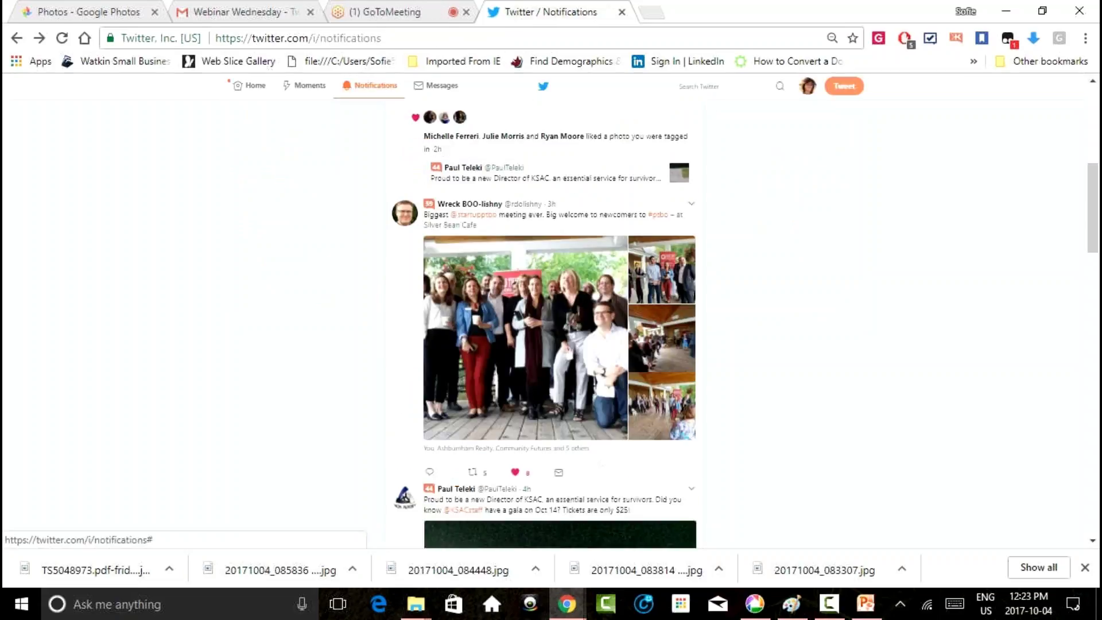
scroll(560, 321, "down", 4)
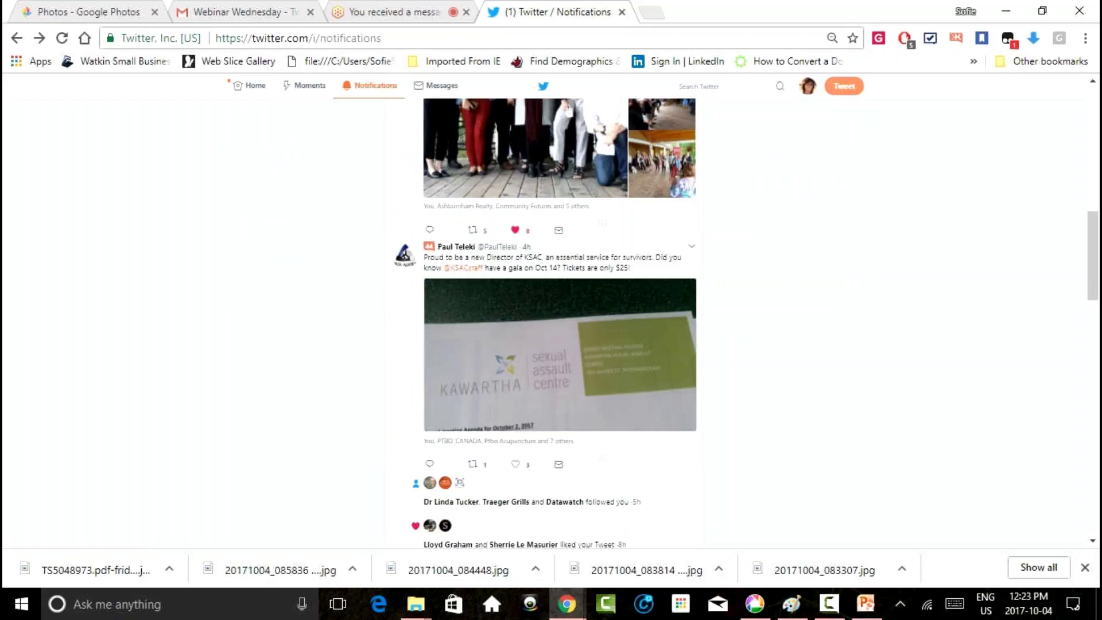
- Find smallchangeptbo's Oct 2 reply thanking for help in spreading the word and like it
scroll(559, 322, "down", 4)
scroll(560, 322, "down", 7)
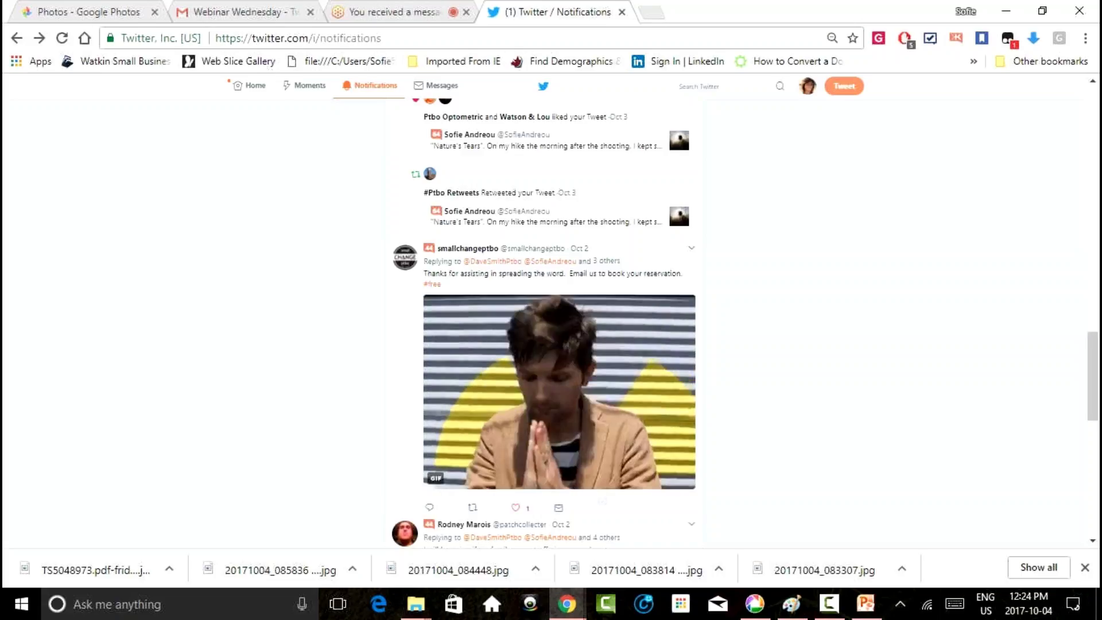
key("l")
- Find WatkinSBS Accounting's Oct 2 tweet about becoming more #socialmedia savvy and enlarge the page to read it
scroll(744, 323, "down", 1)
scroll(551, 322, "down", 4)
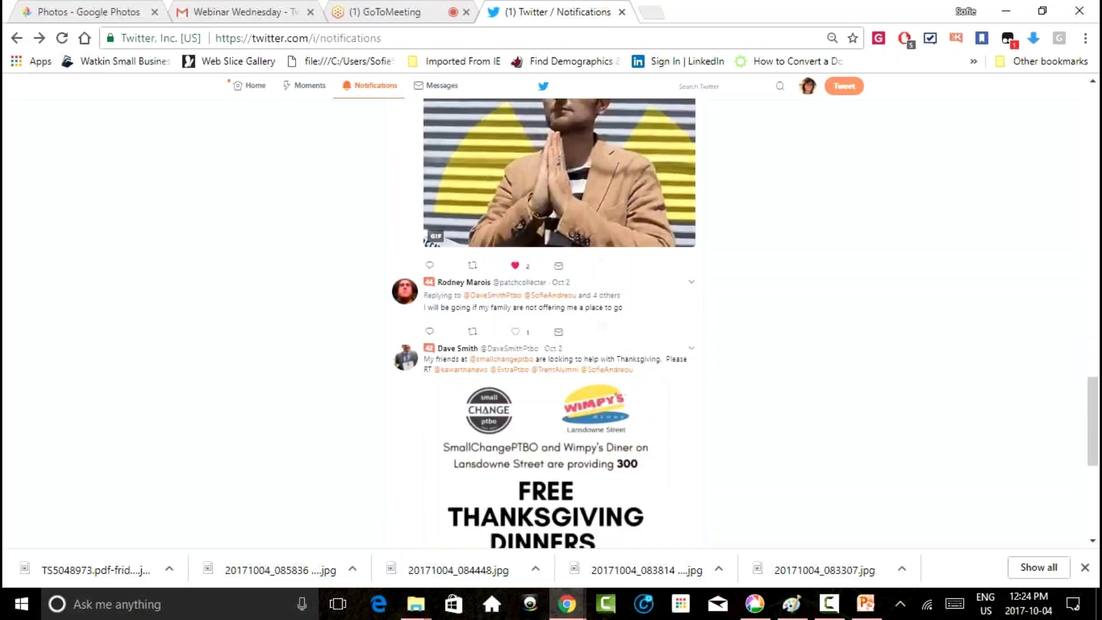
scroll(551, 321, "down", 3)
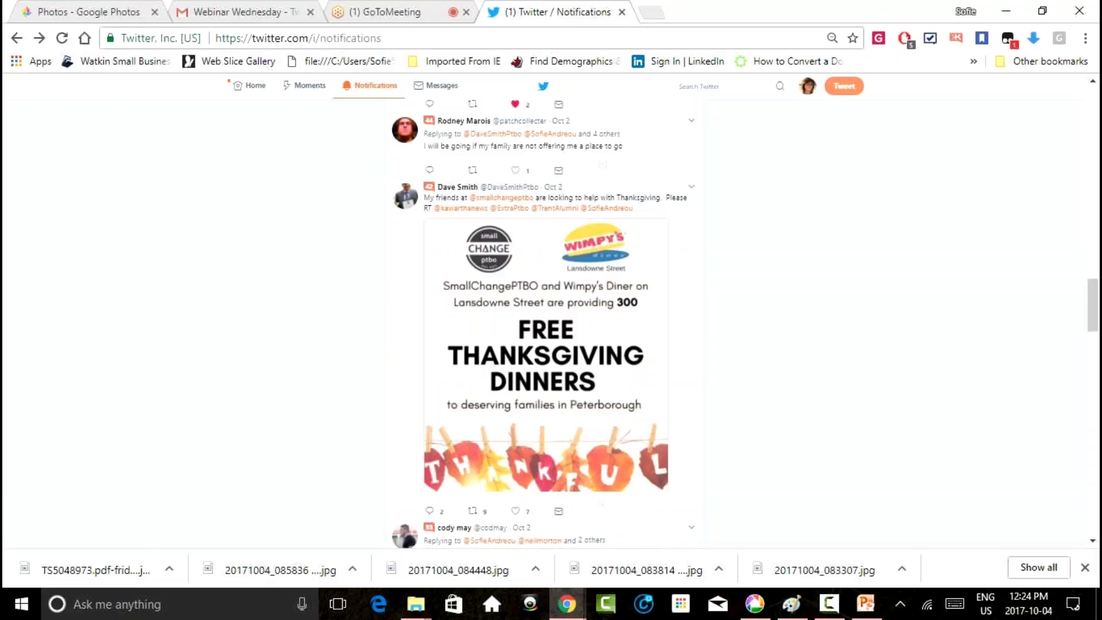
scroll(551, 321, "down", 6)
scroll(551, 321, "down", 3)
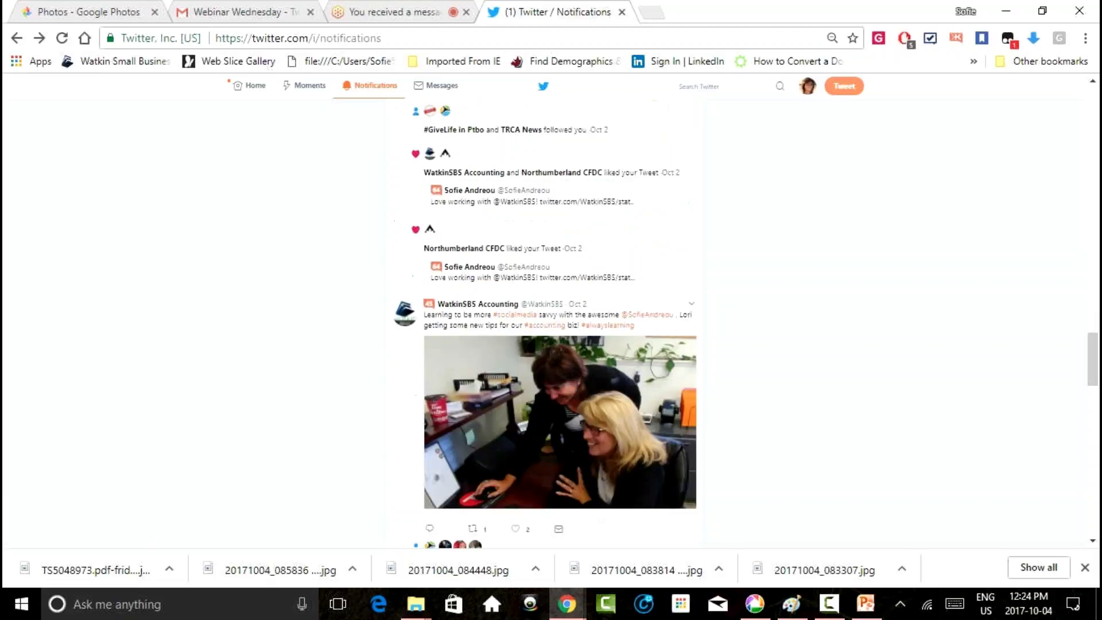
scroll(551, 322, "down", 3)
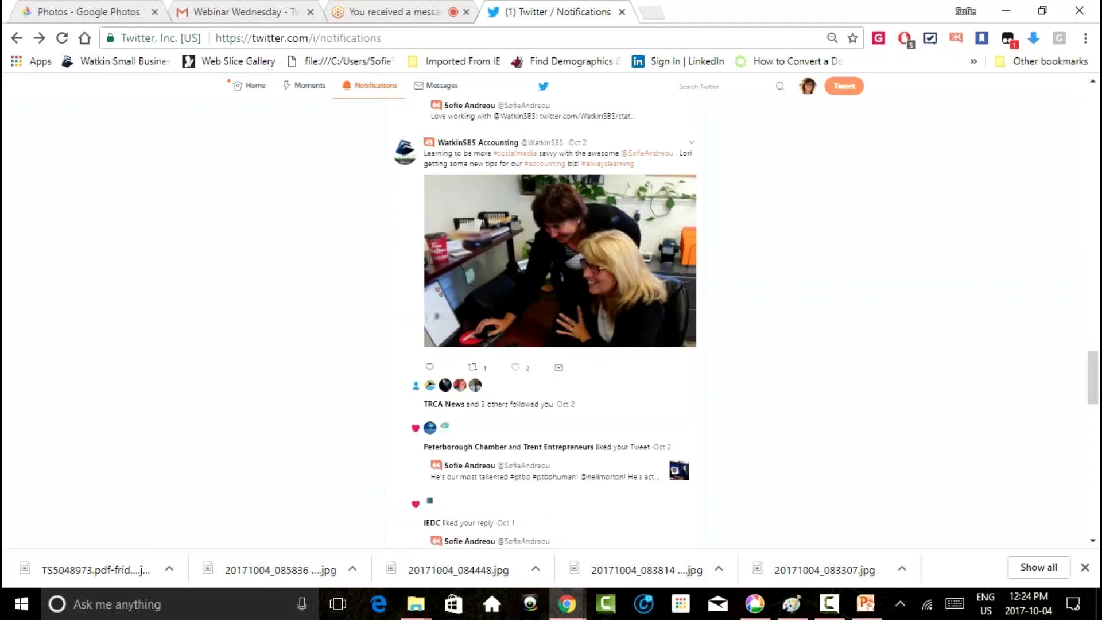
key("ctrl+plus")
key("ctrl+plus")
key("ctrl+plus")
key("ctrl+plus")
key("ctrl+plus")
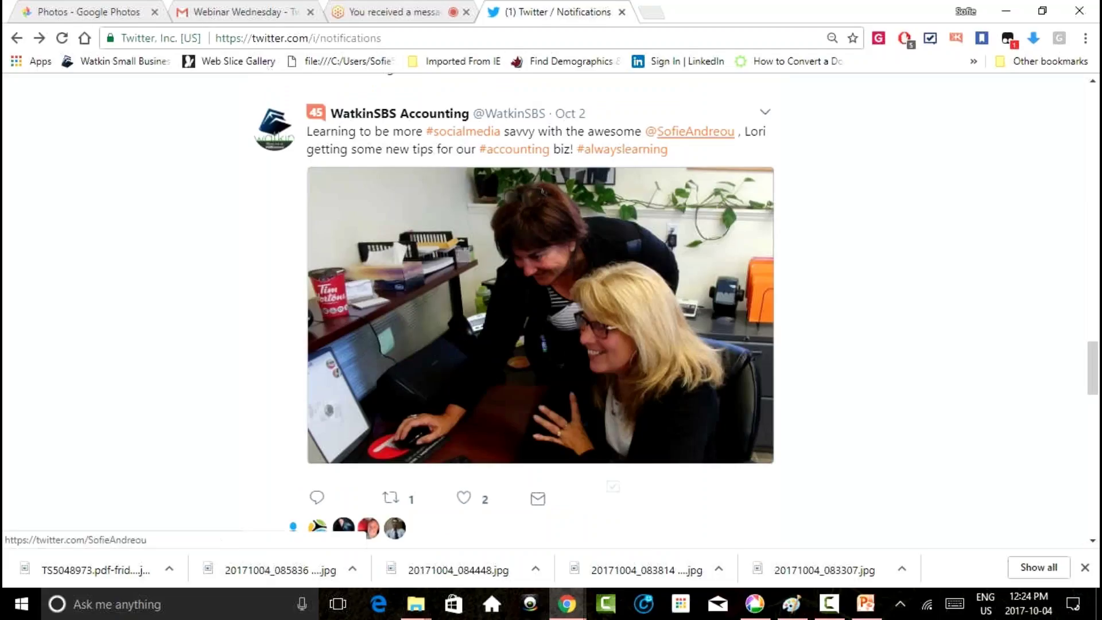
- Examine the mention and hashtags in WatkinSBS Accounting's tweet, briefly highlighting its text
mouse_move(695, 132)
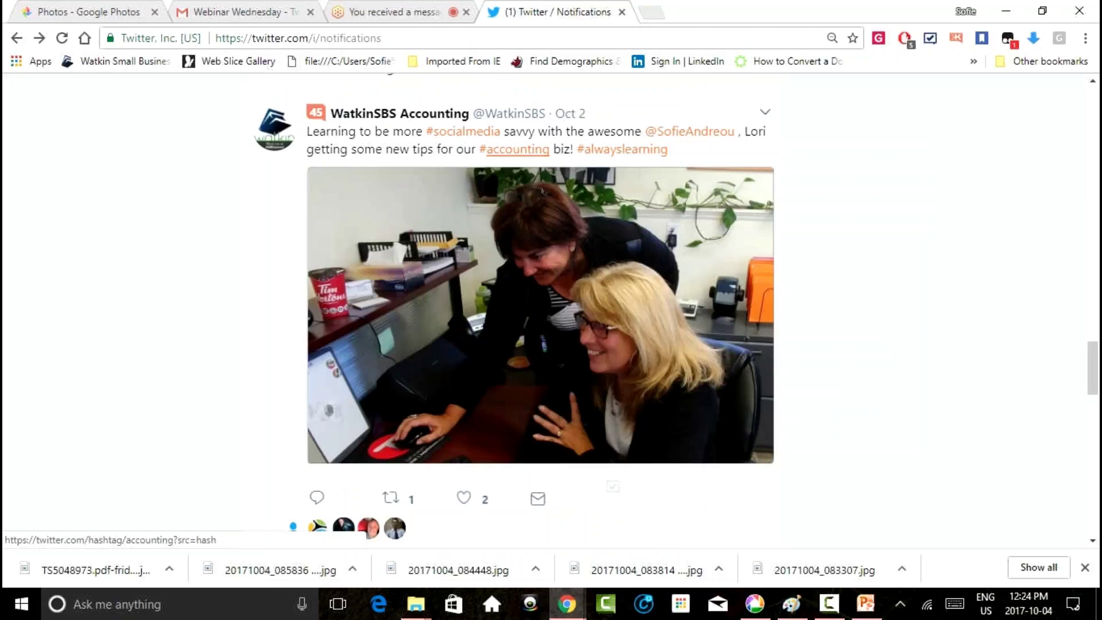
scroll(622, 150, "down", 4)
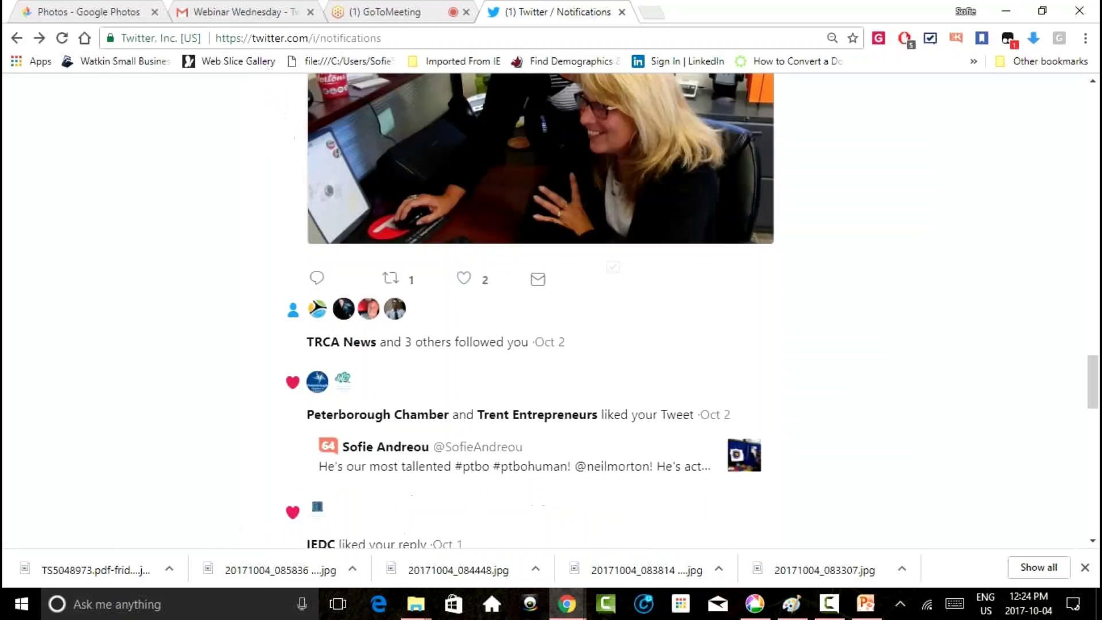
scroll(540, 310, "up", 4)
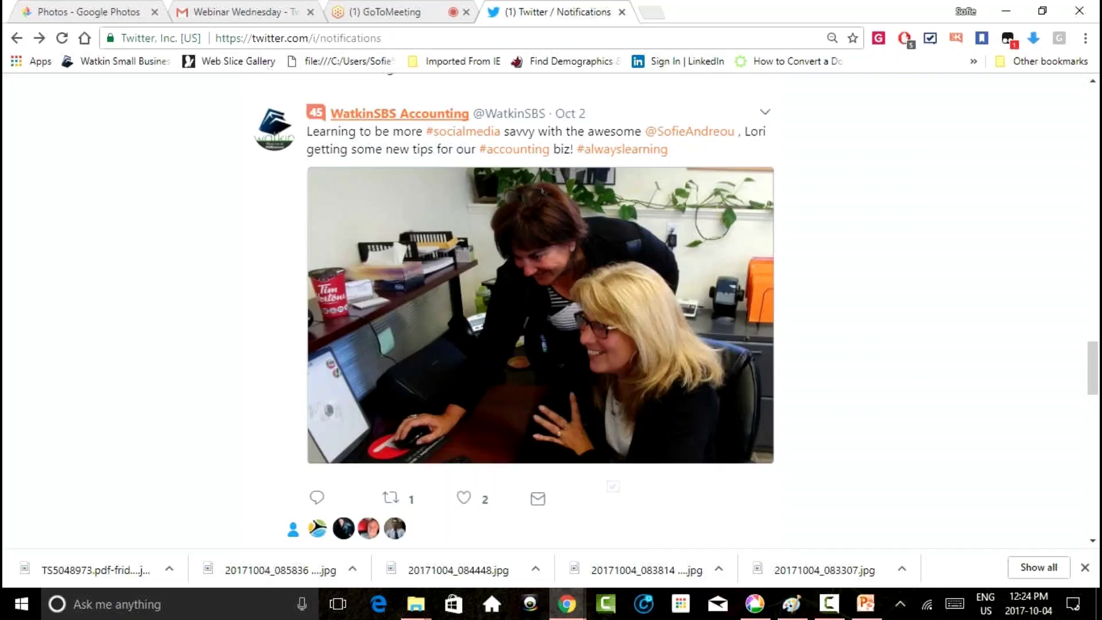
left_click_drag(313, 131, 669, 149)
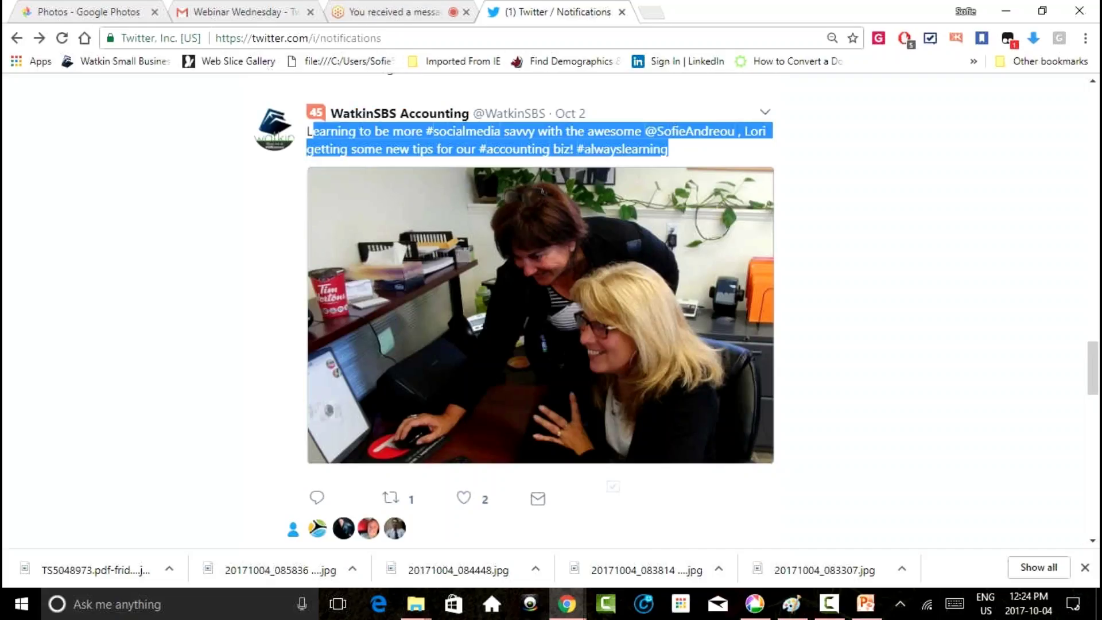
left_click(668, 149)
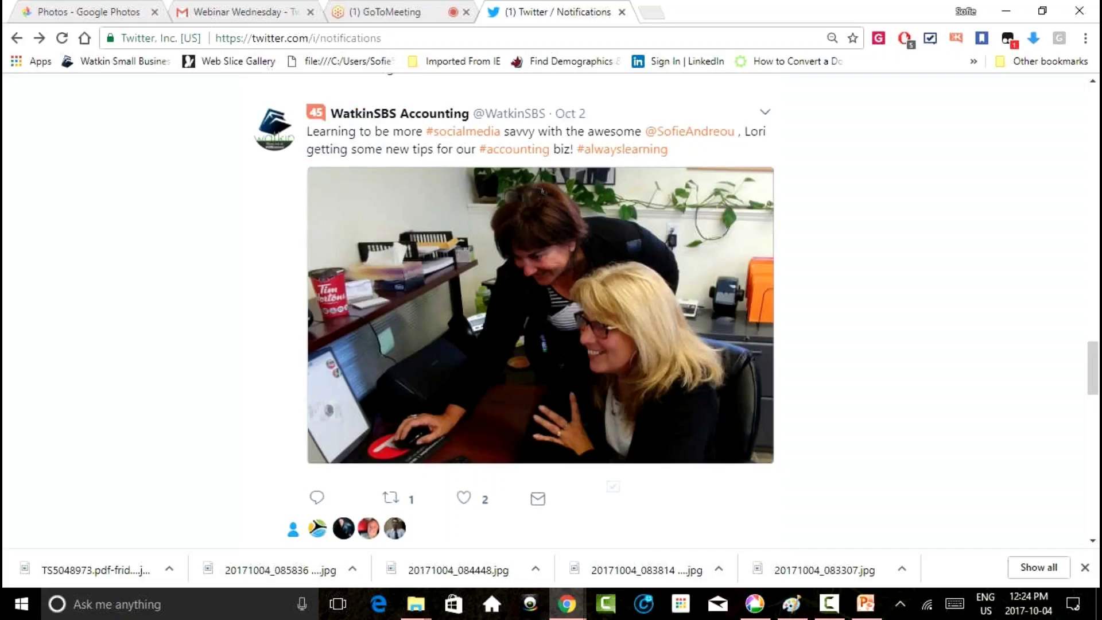
- Return to the newest notifications, load the new one, and like BANG! creative's tweet about the #Webinar Wednesday talk
scroll(539, 310, "up", 10)
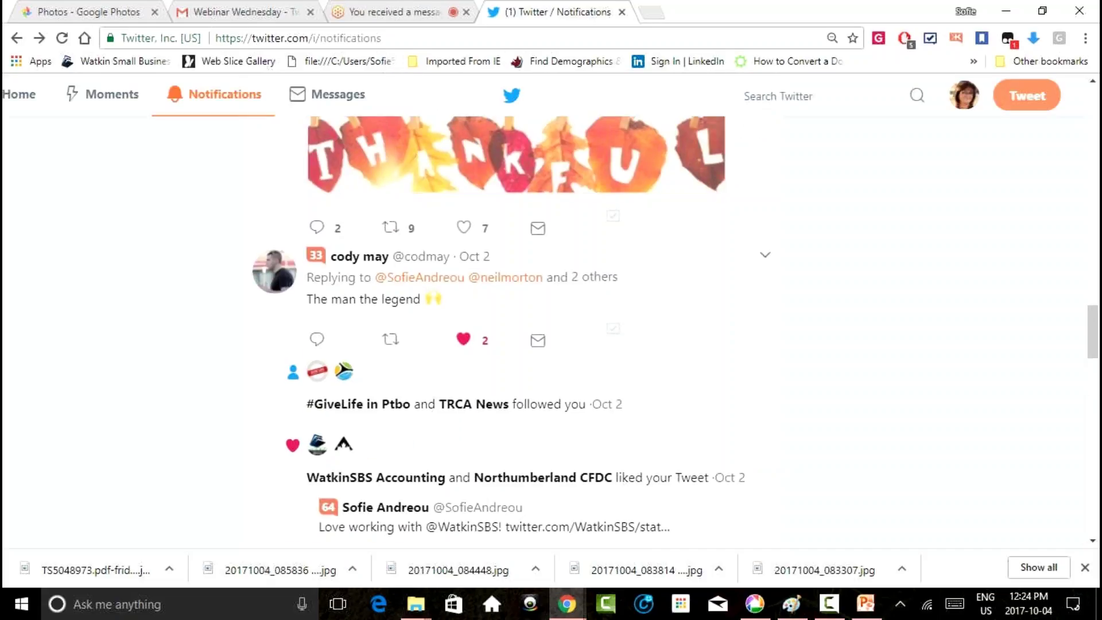
scroll(539, 310, "up", 10)
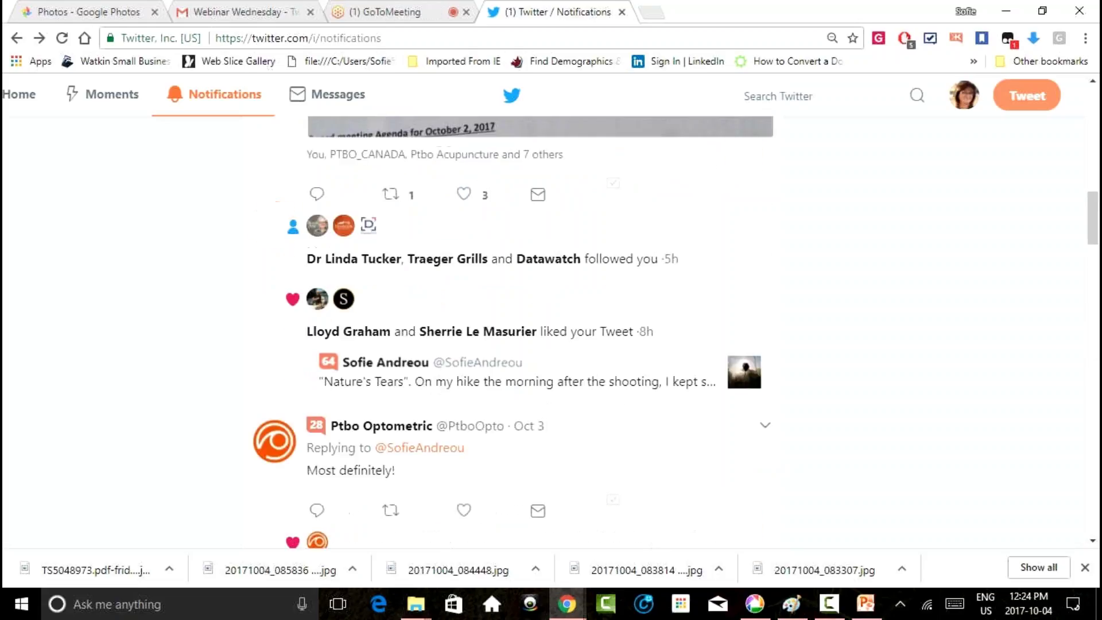
scroll(539, 310, "up", 3)
key("ctrl+a")
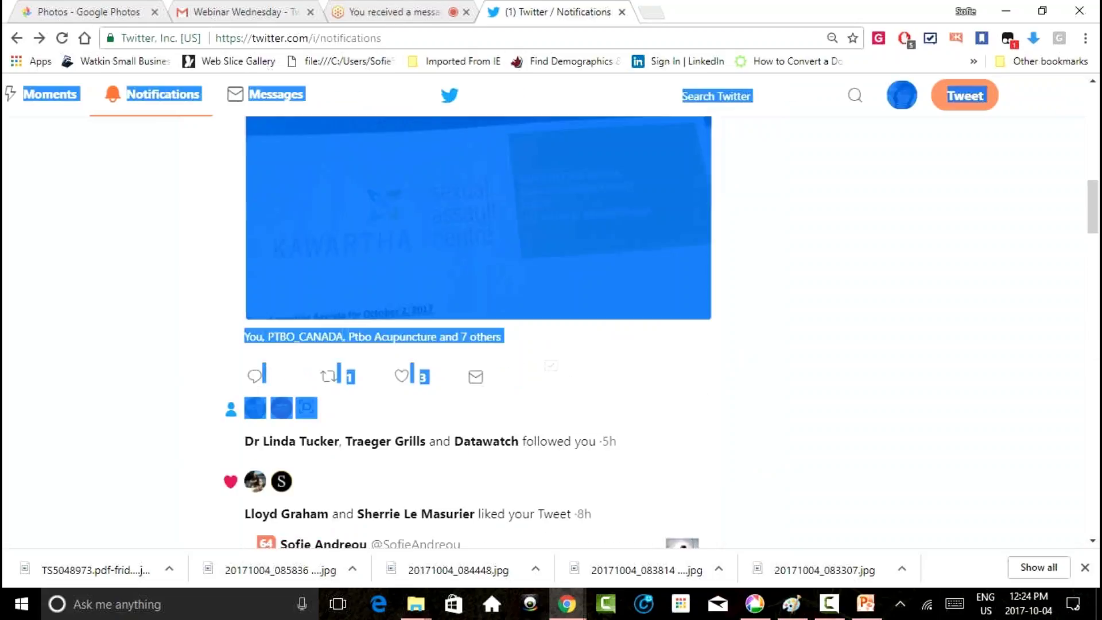
scroll(540, 310, "up", 5)
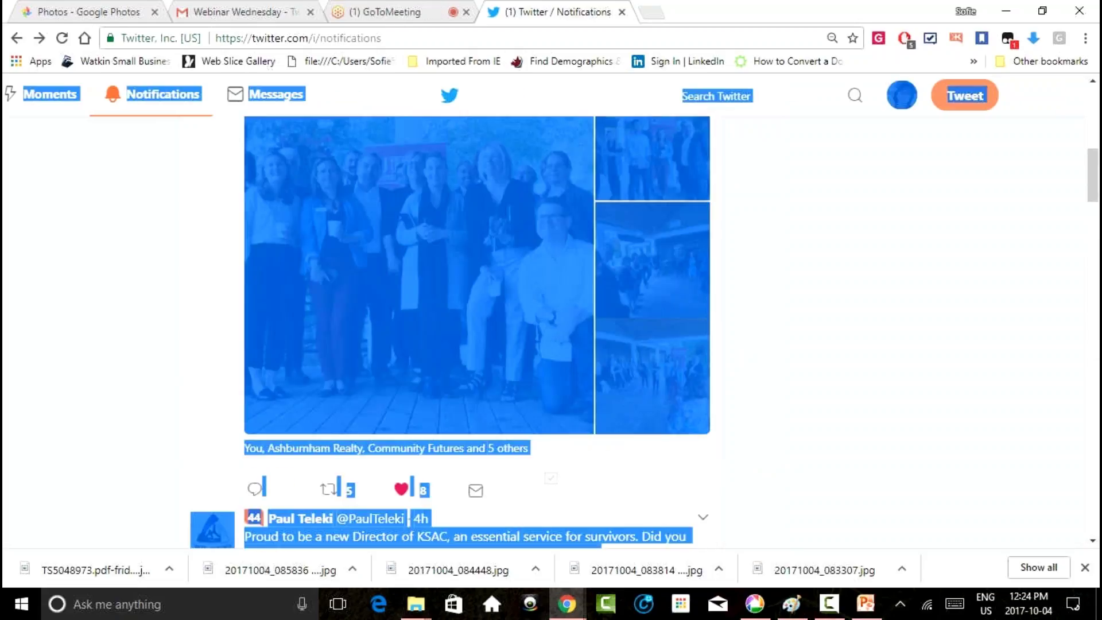
scroll(476, 321, "up", 3)
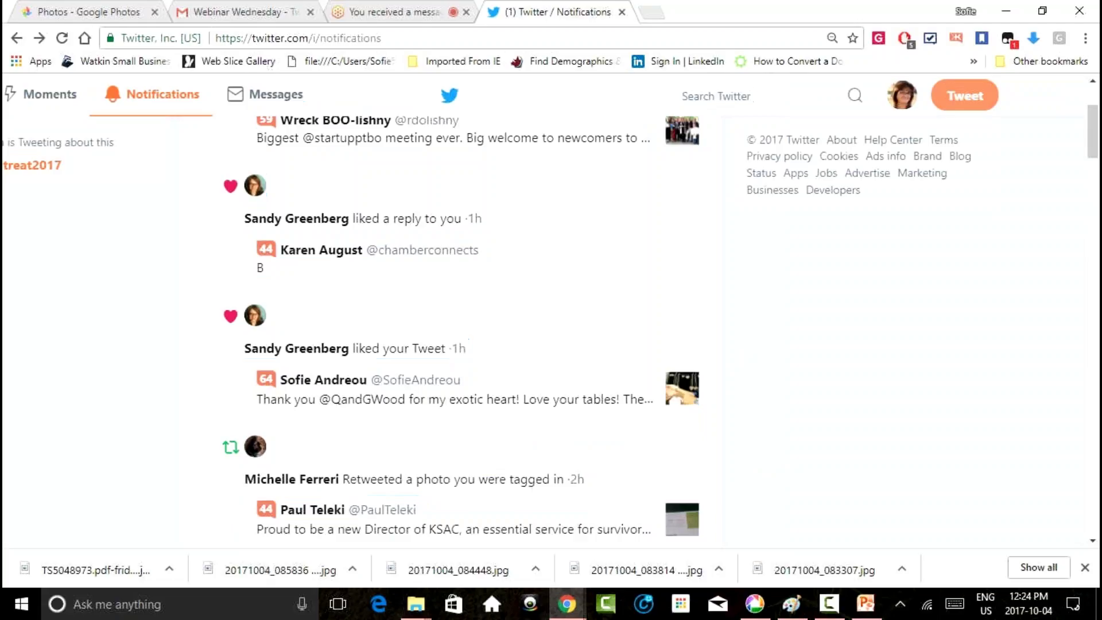
scroll(476, 322, "up", 5)
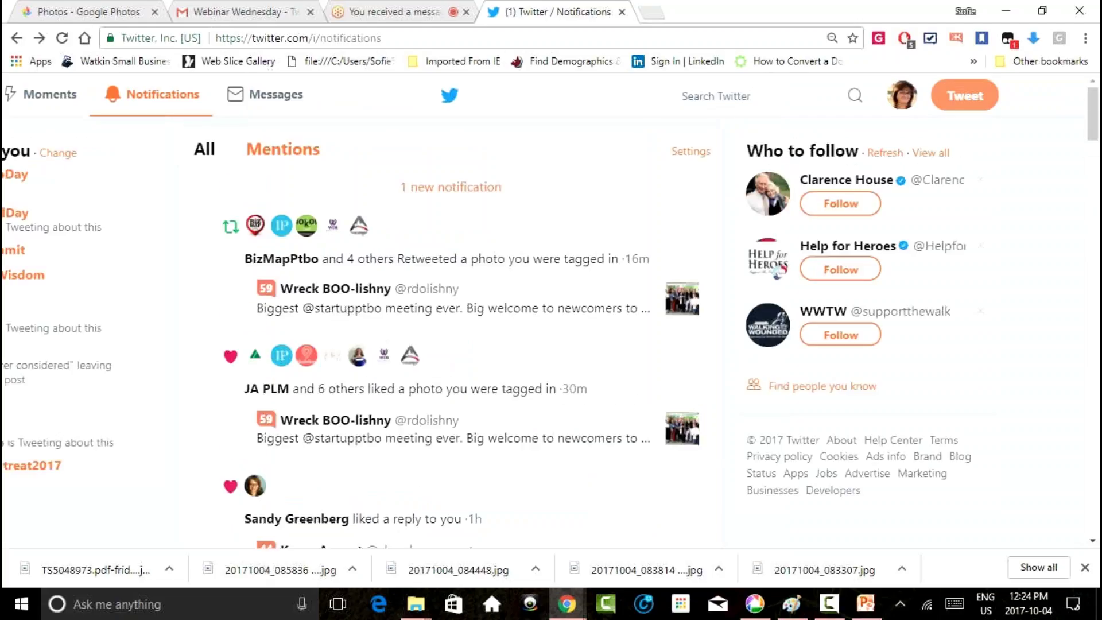
scroll(551, 309, "left", 5)
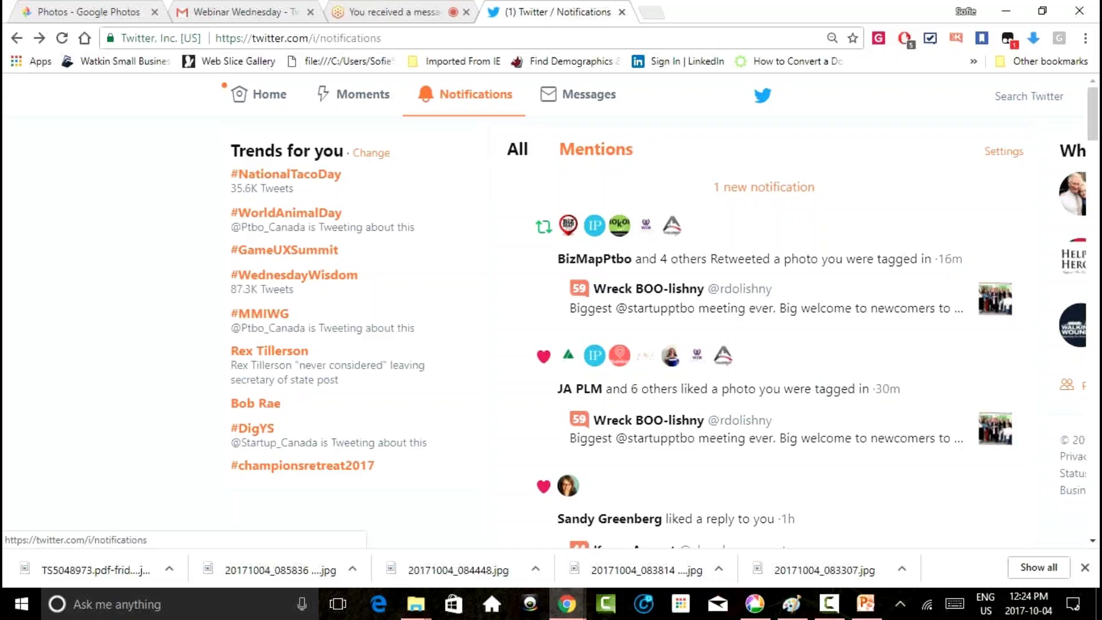
left_click(764, 187)
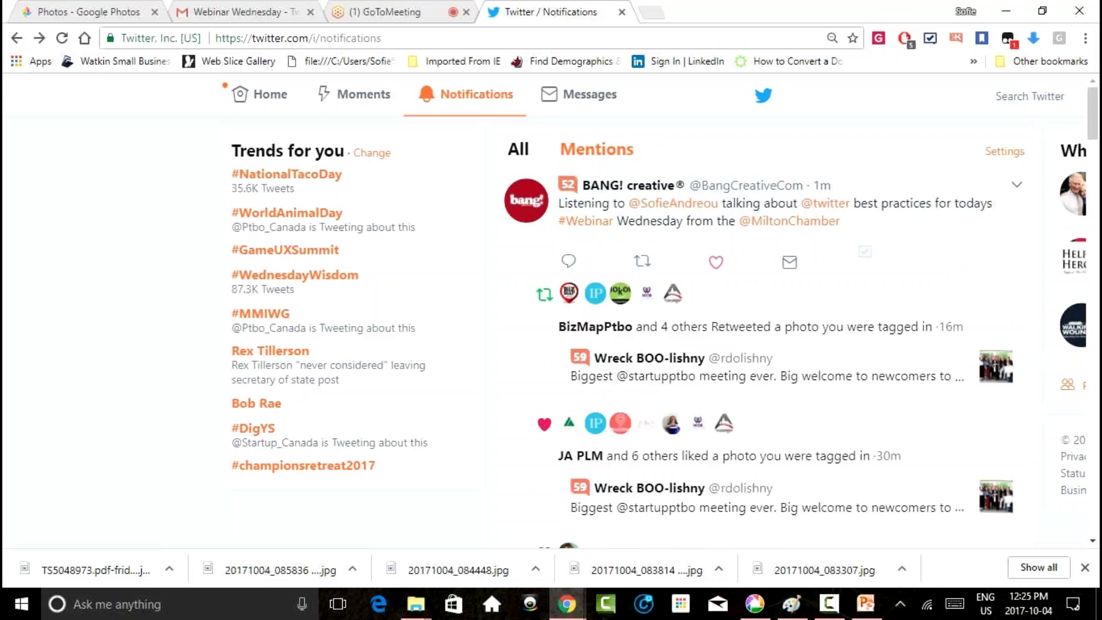
left_click(715, 262)
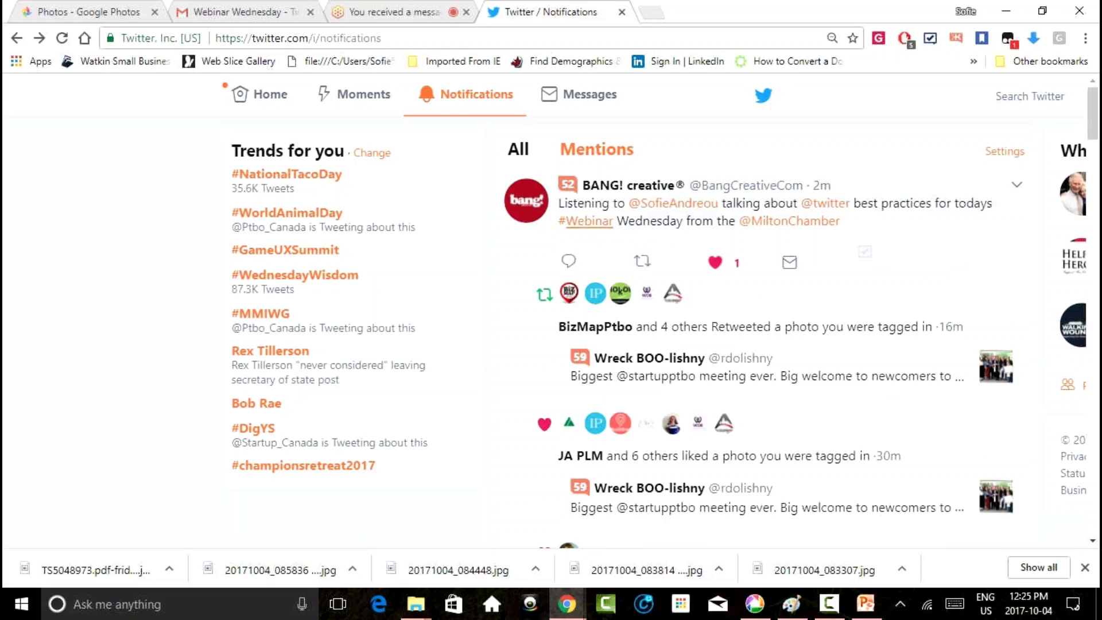
- Bring up the retweet dialog for BANG! creative's webinar tweet and write "Thank you!" as the message
left_click(642, 261)
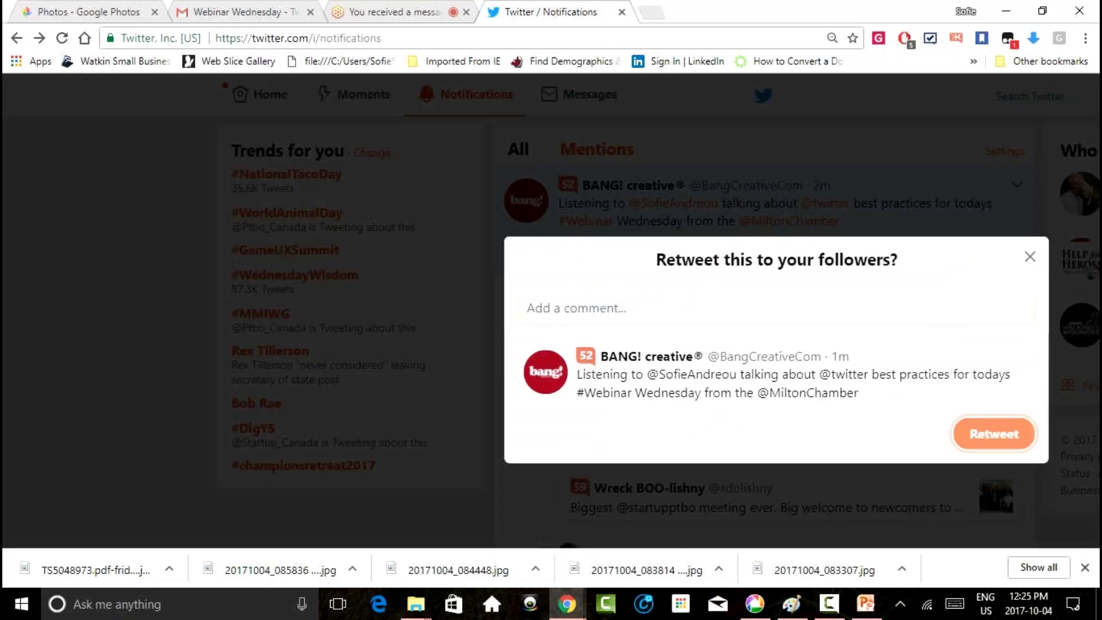
type("nk you")
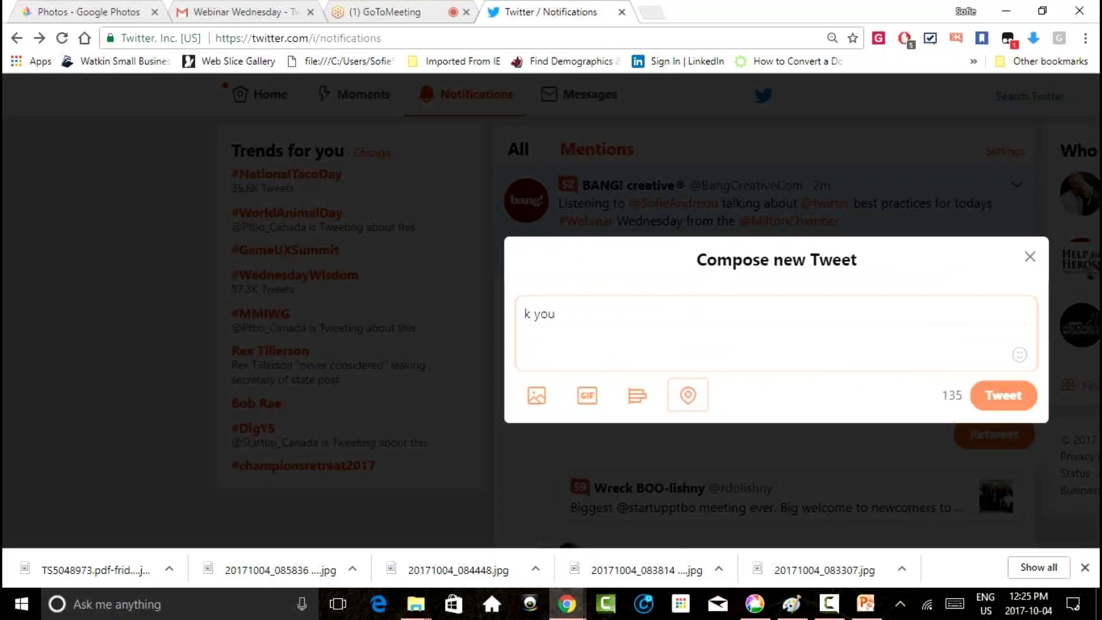
key("BackSpace")
key("BackSpace")
key("BackSpace")
key("BackSpace")
key("BackSpace")
type("Trhan")
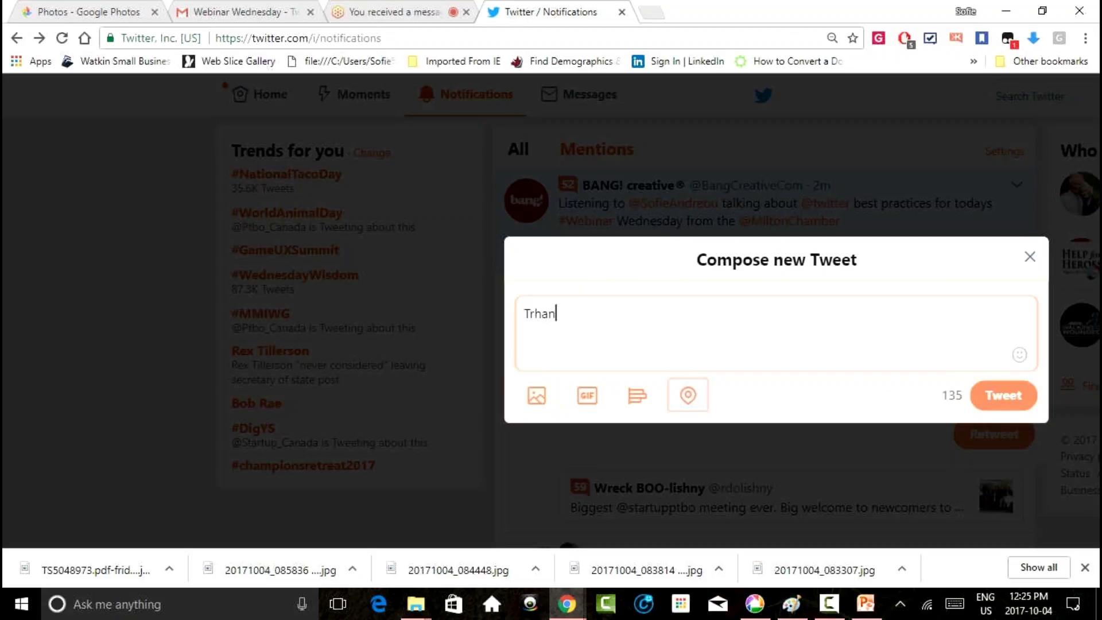
key("BackSpace")
key("BackSpace")
key("BackSpace")
key("BackSpace")
type("h")
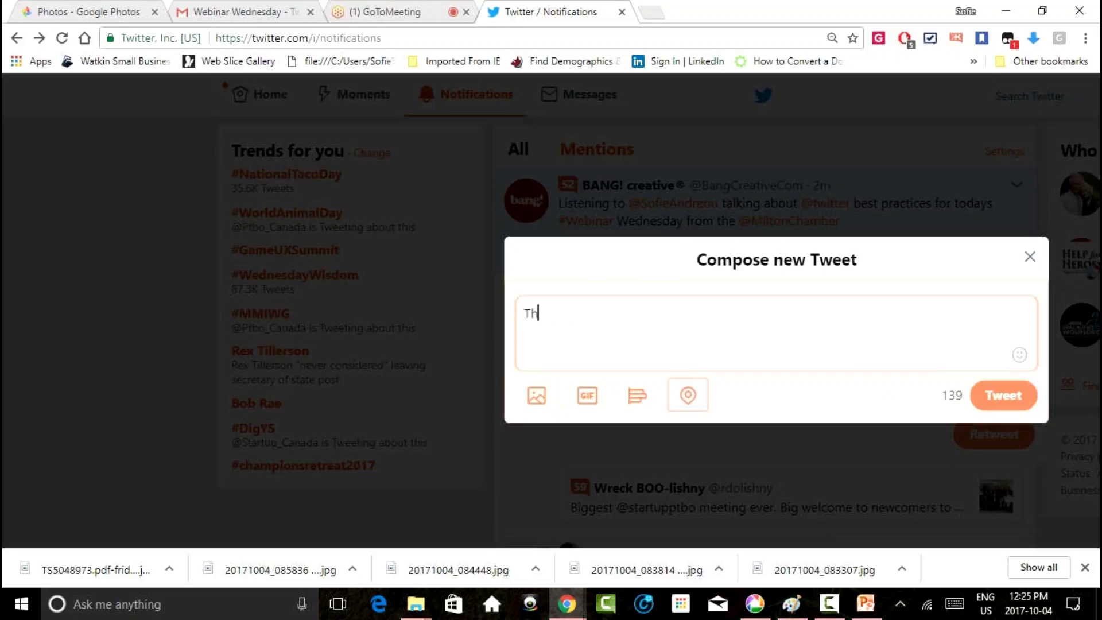
type("ank")
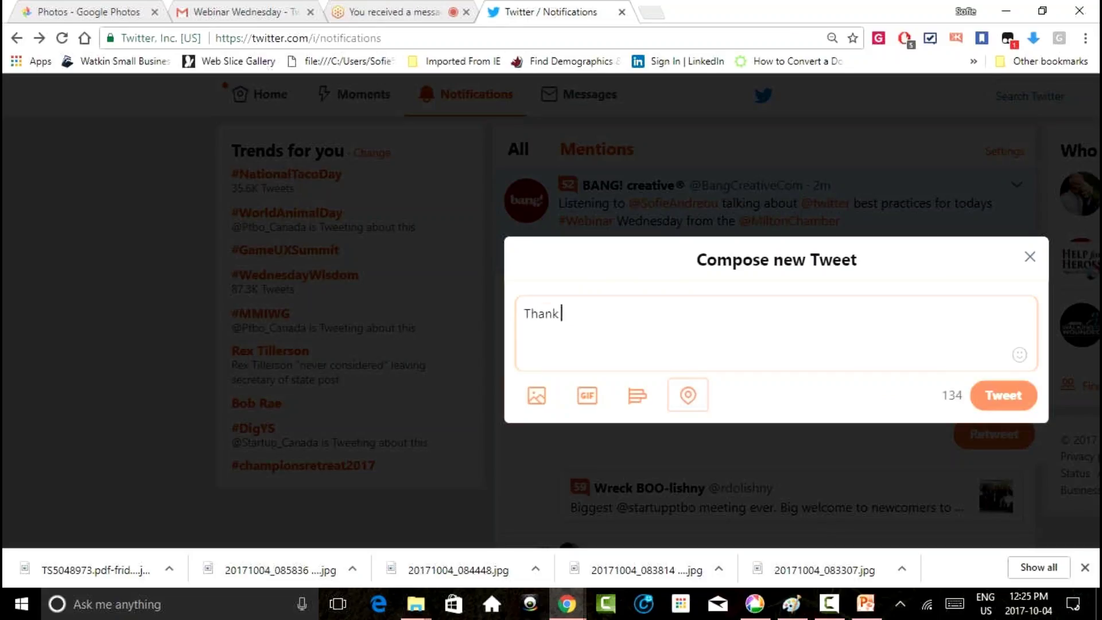
type(" you! ")
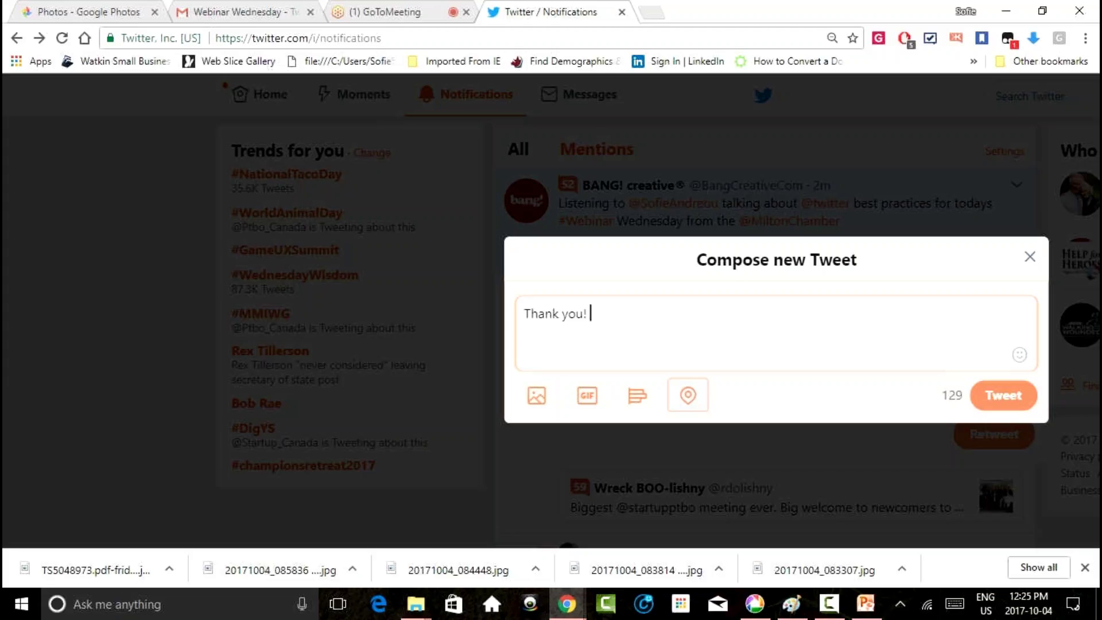
type("@")
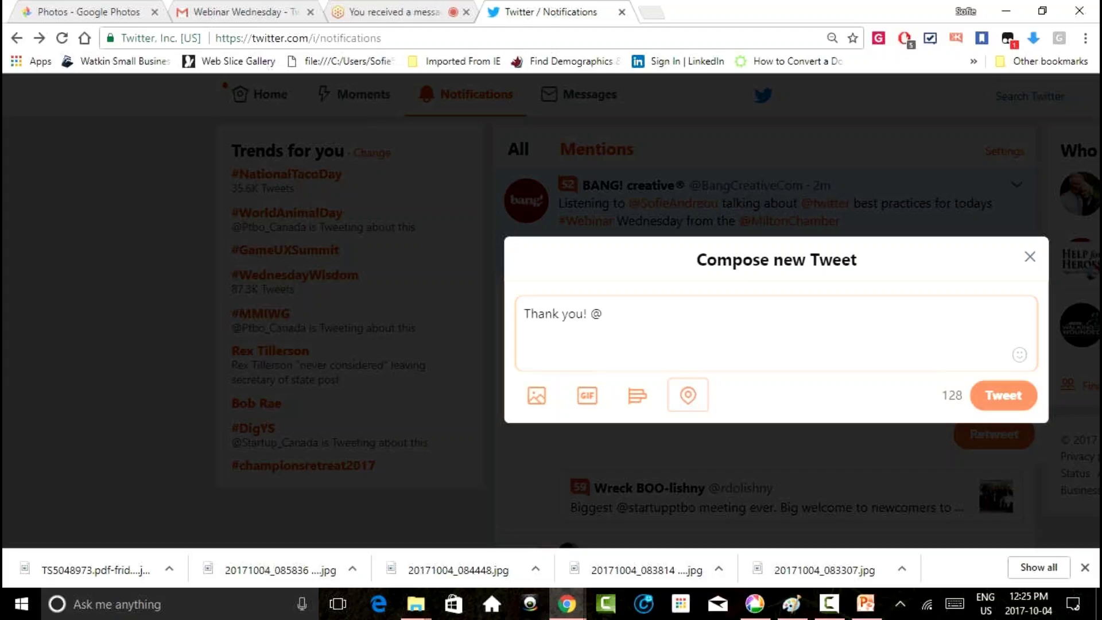
type("bang")
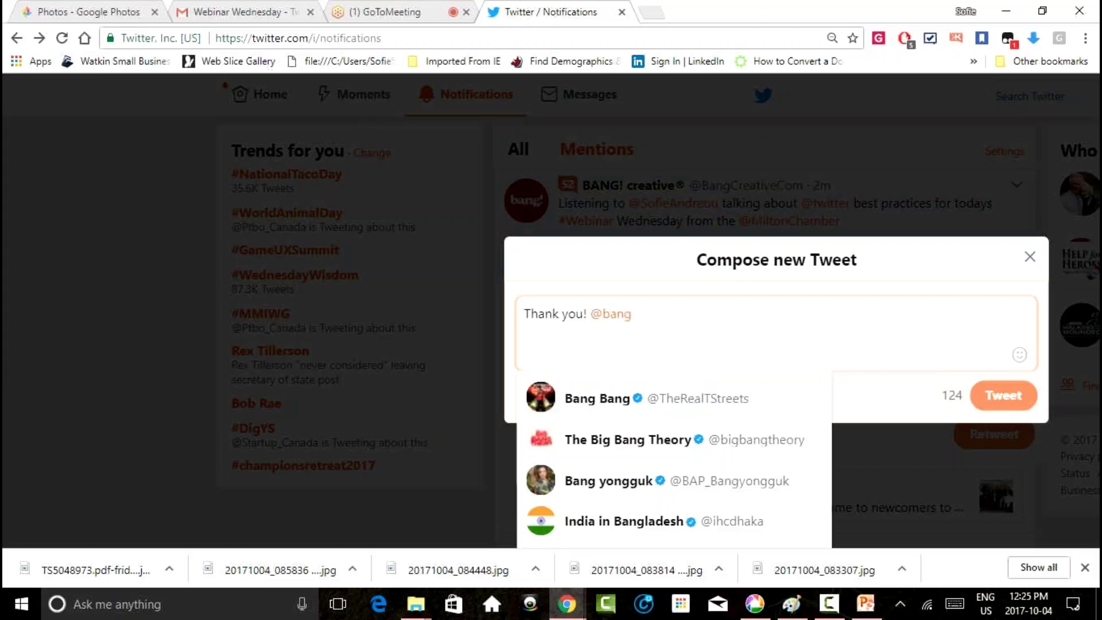
type("crea")
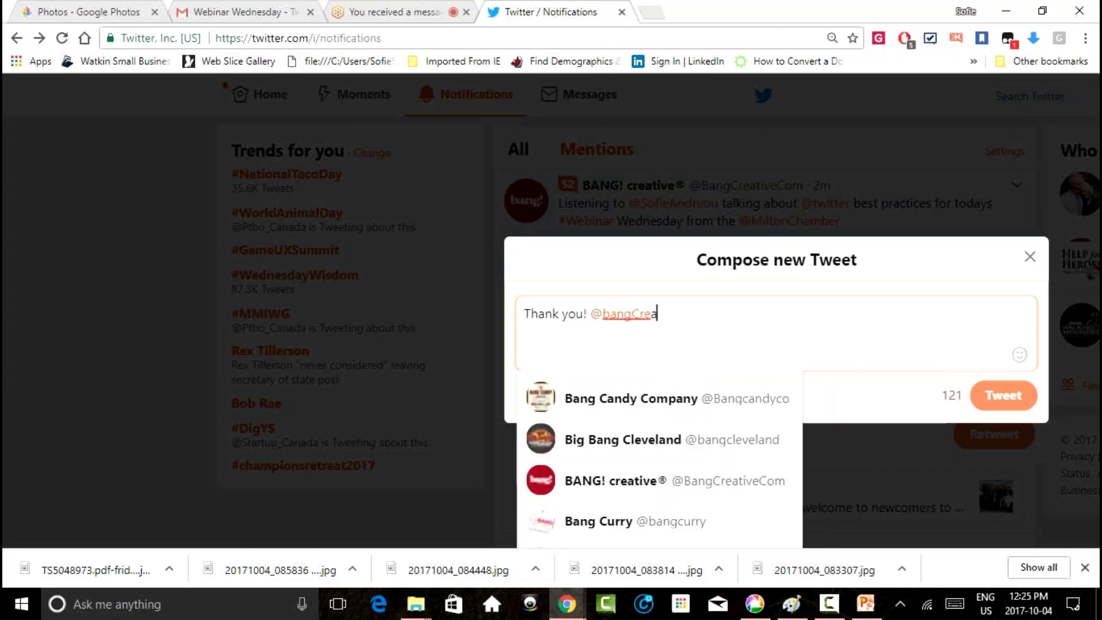
type("tiveCom")
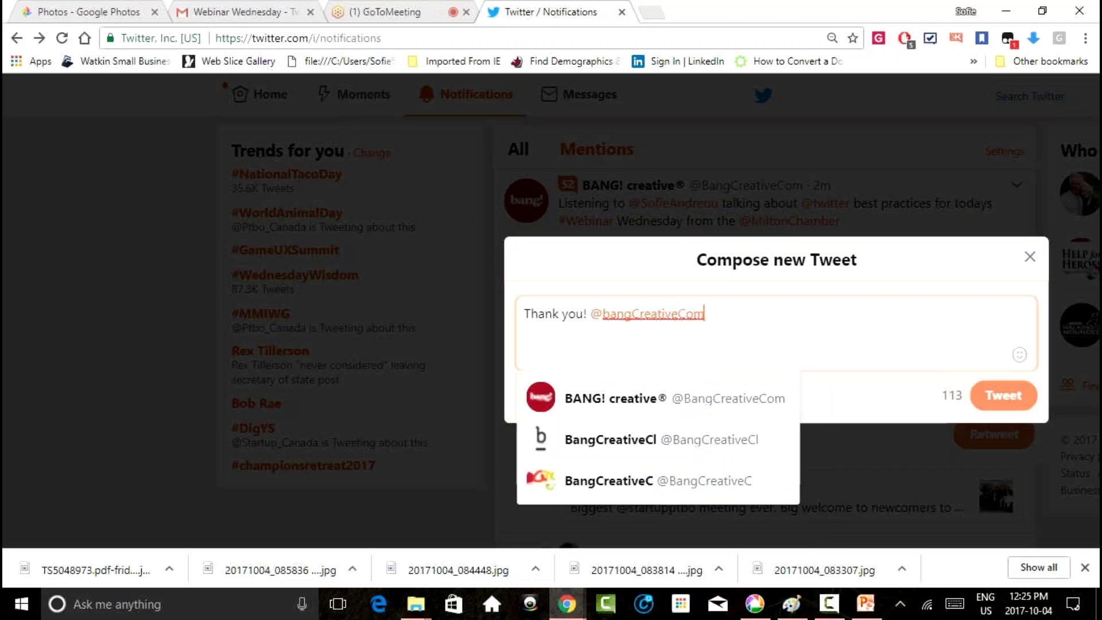
key("Return")
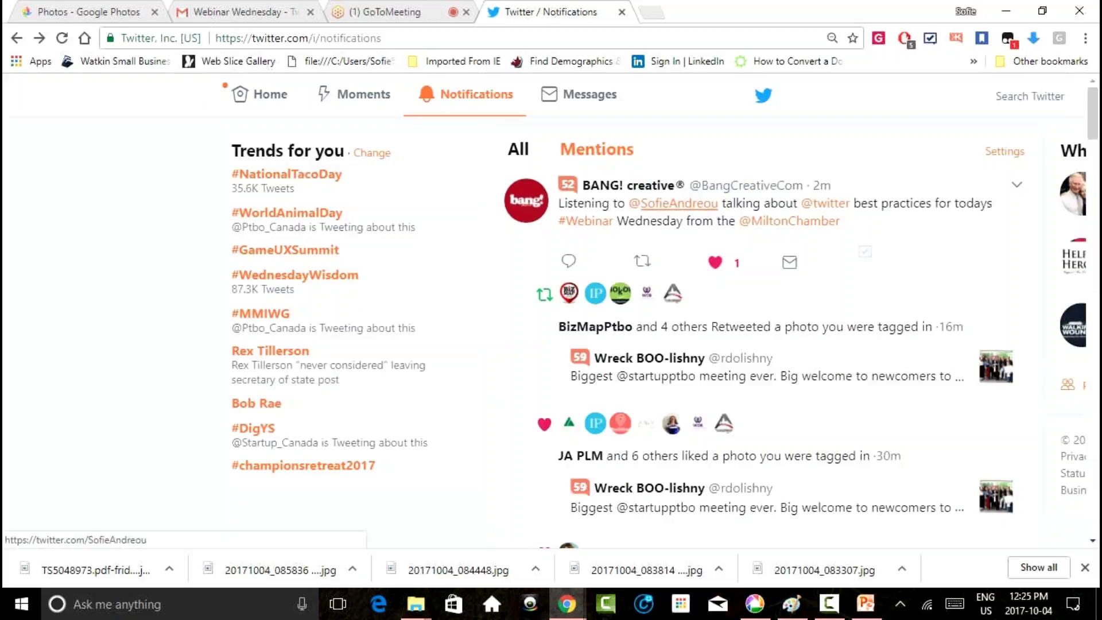
- Load the latest new notification and view it with the whole notifications page in sight
mouse_move(672, 204)
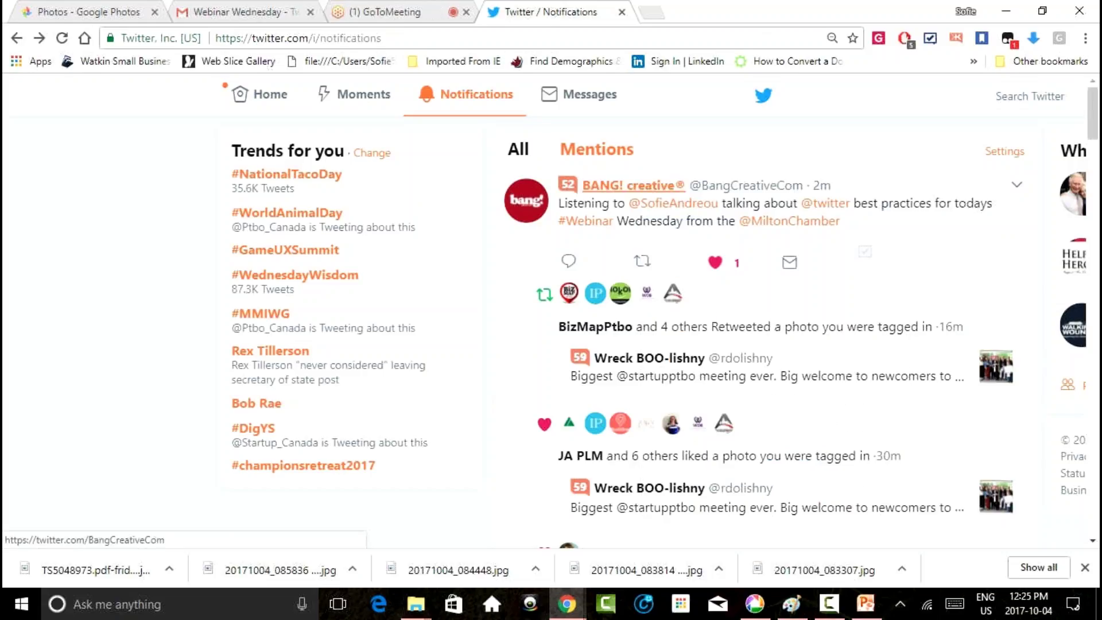
mouse_move(631, 185)
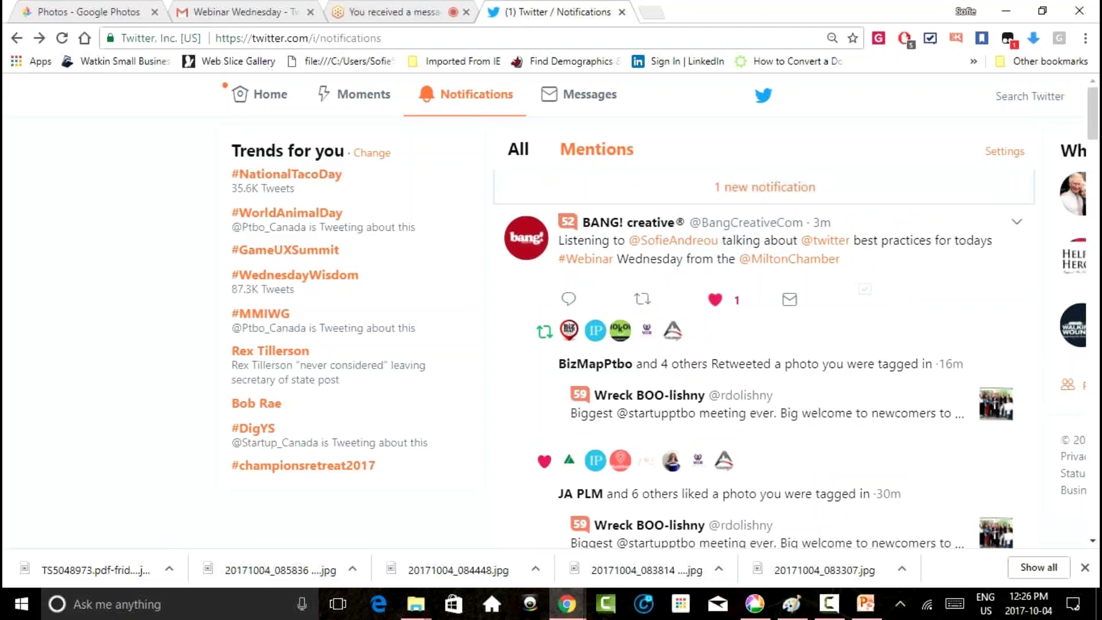
left_click(764, 186)
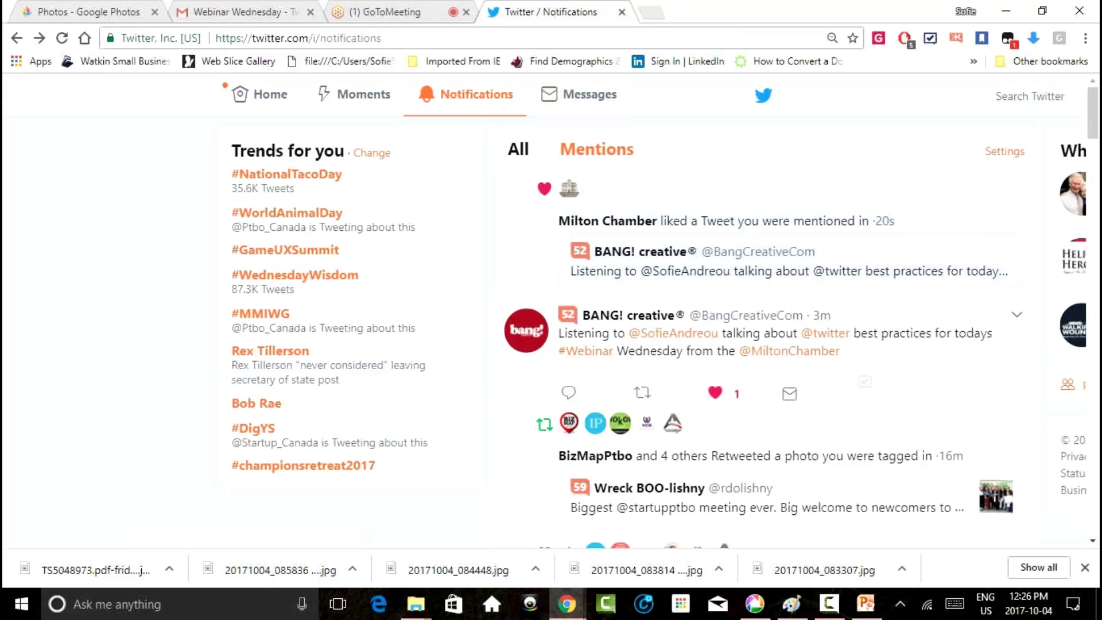
key("ctrl+minus")
key("ctrl+minus")
key("ctrl+minus")
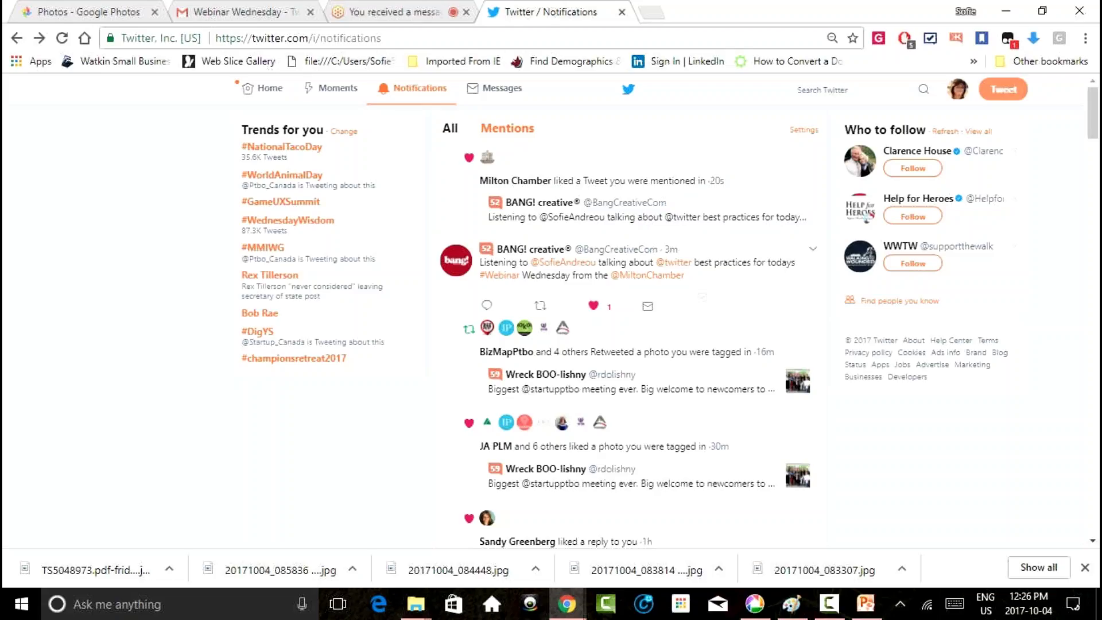
- View the list of direct messages, close it, and bring up and dismiss the window for composing a new tweet
left_click(495, 88)
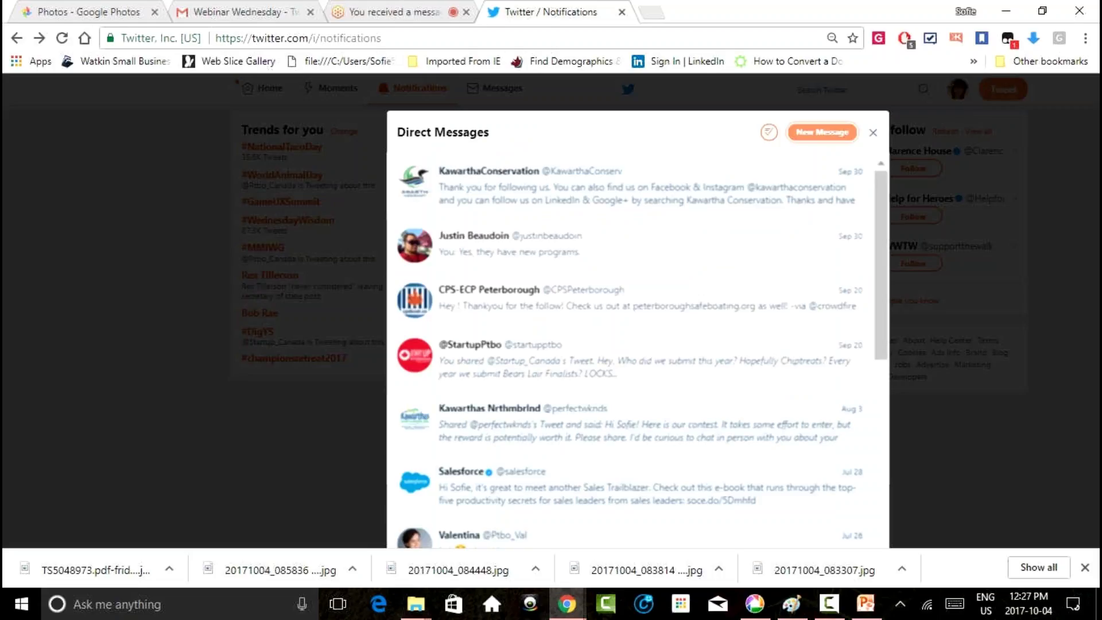
key("Escape")
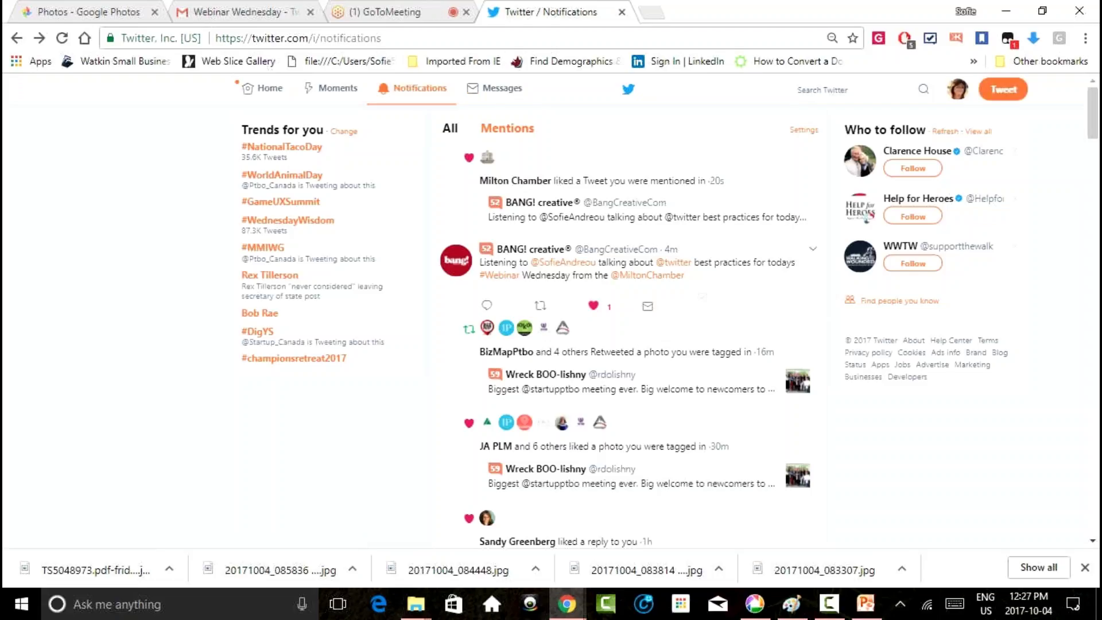
left_click(1004, 89)
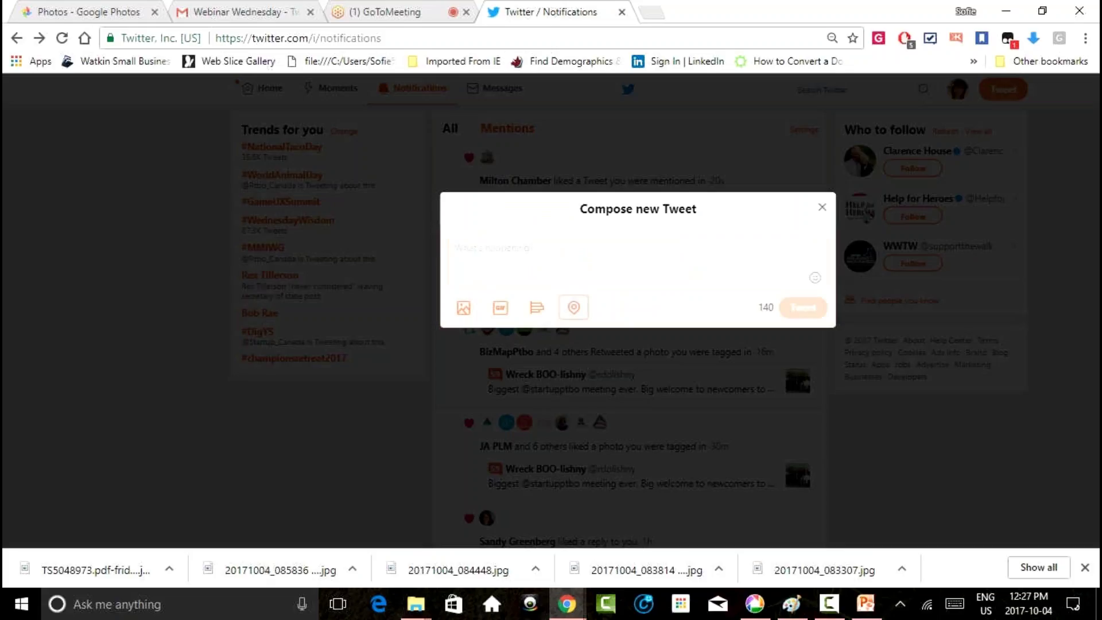
key("Escape")
- Show the recent and saved searches, and visit the account's own profile page to look over its latest tweets
left_click(832, 89)
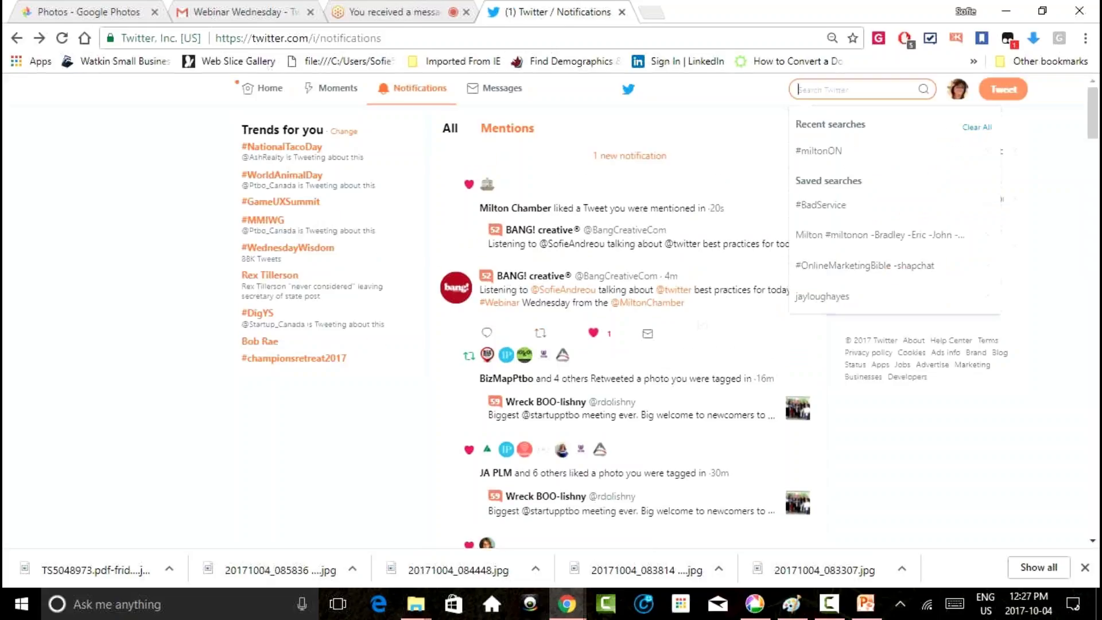
left_click(958, 89)
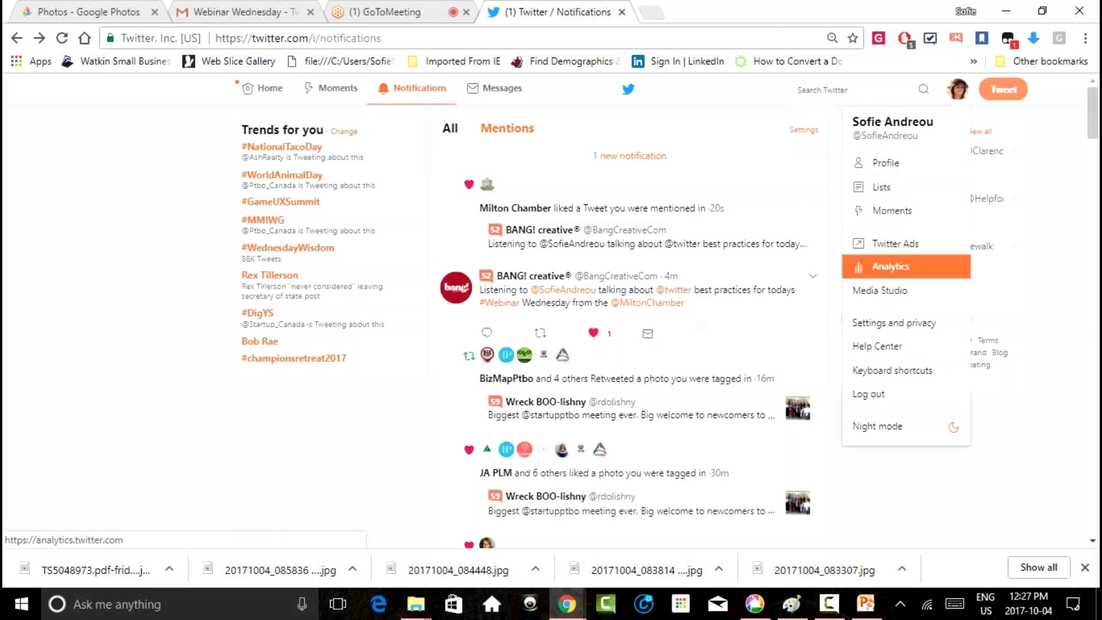
left_click(895, 162)
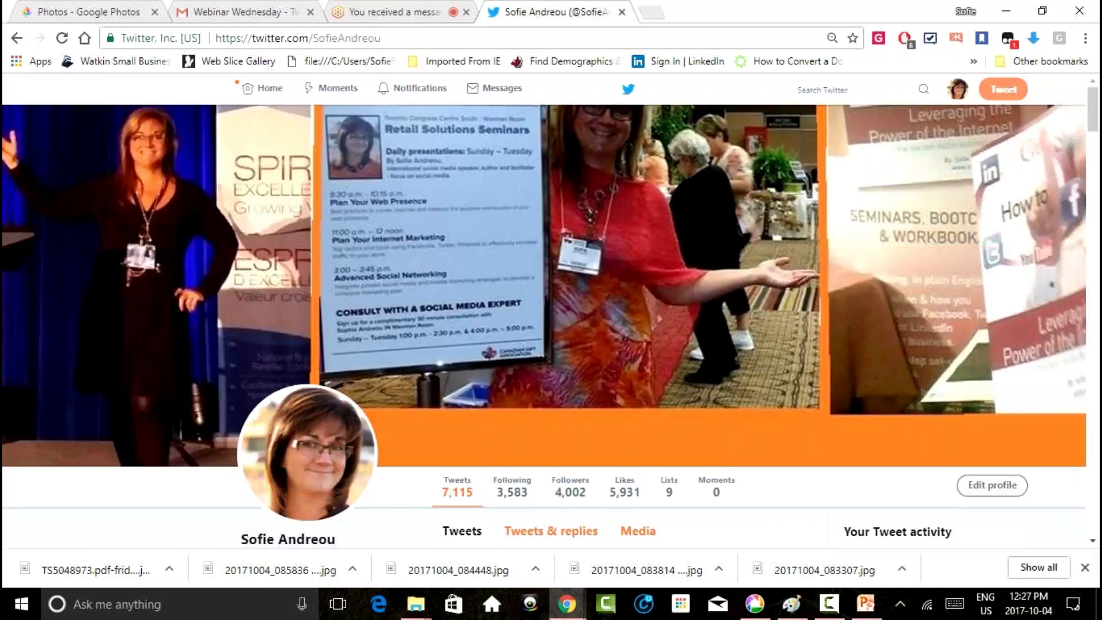
scroll(551, 310, "down", 7)
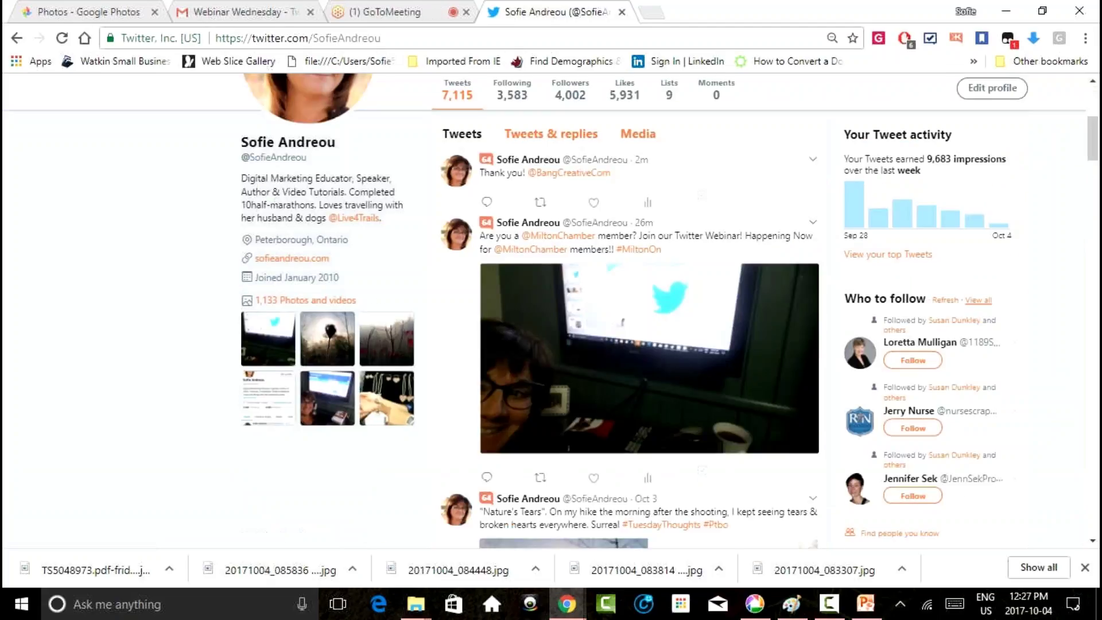
scroll(551, 310, "up", 2)
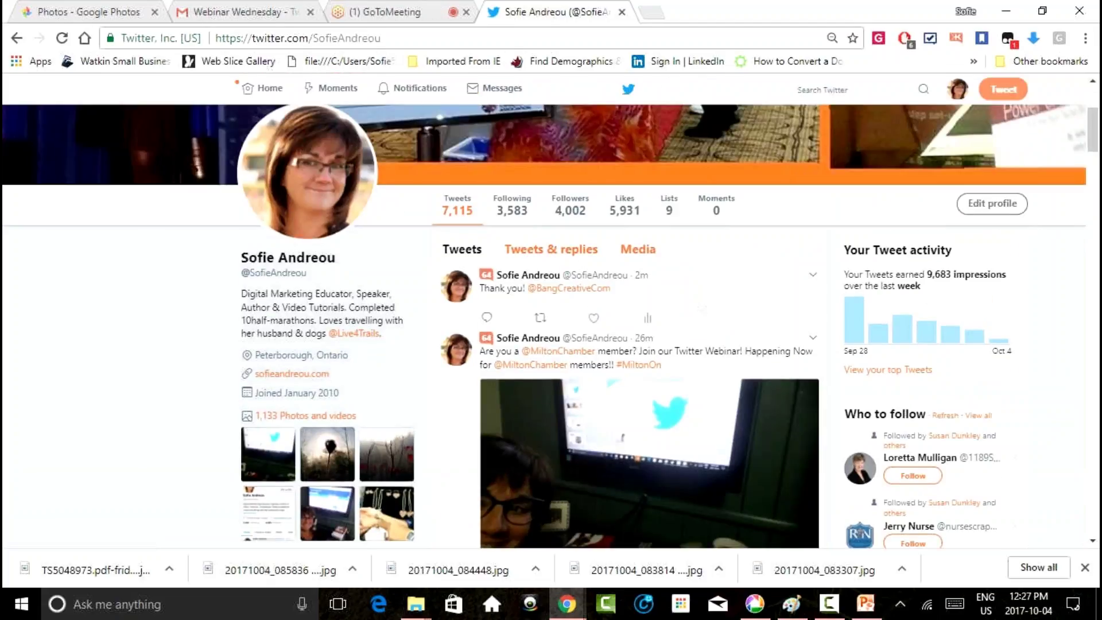
mouse_move(999, 340)
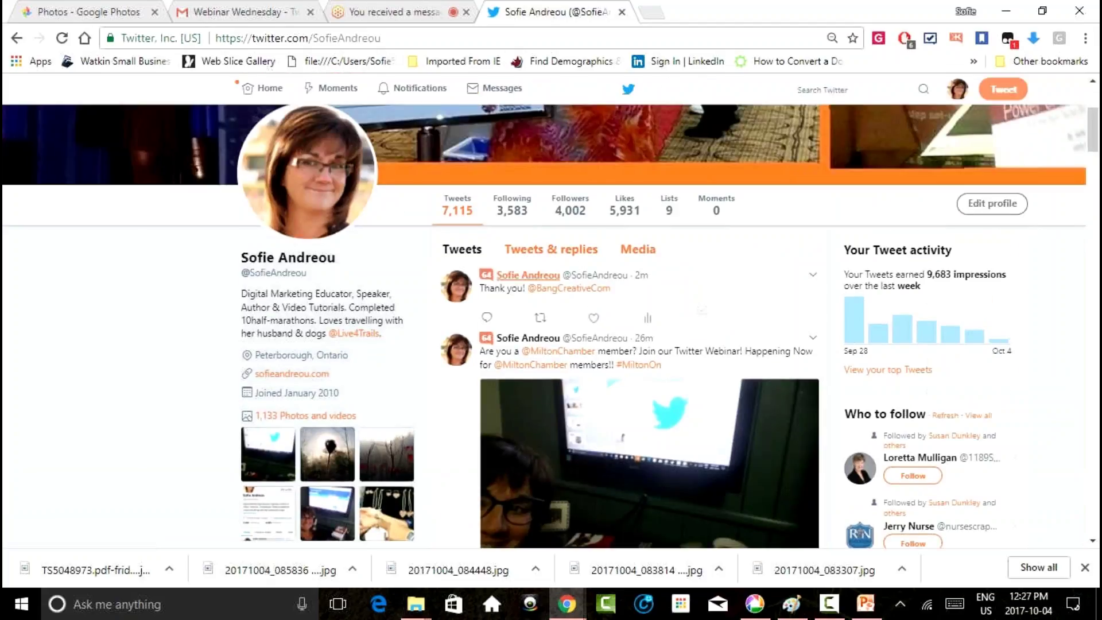
scroll(528, 275, "down", 2)
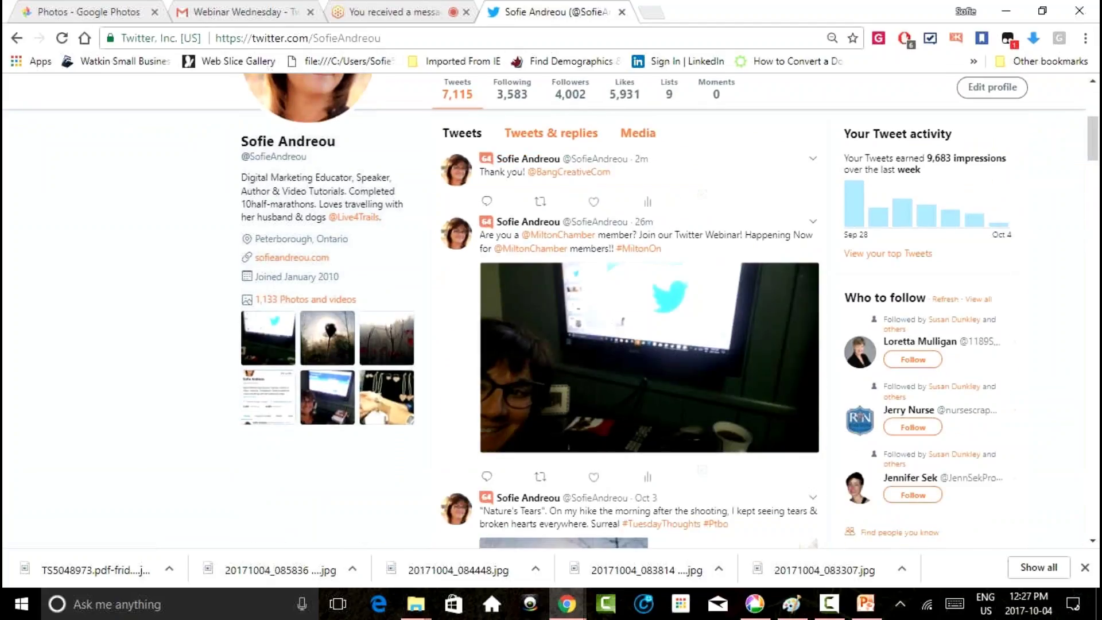
scroll(551, 310, "up", 7)
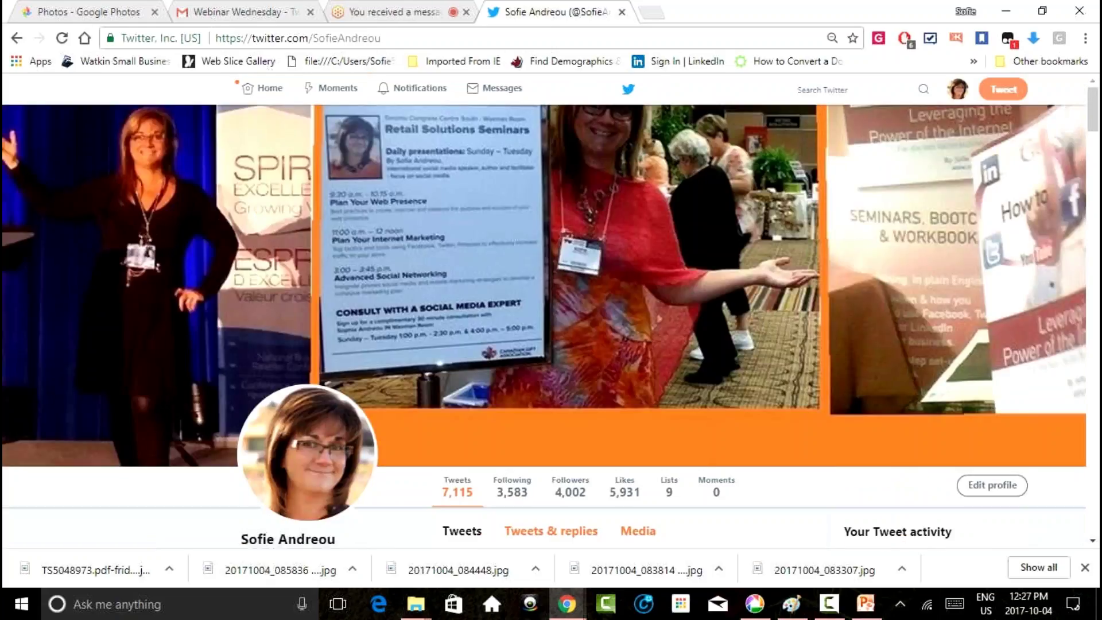
- Open the profile for editing, show the options for changing the profile photo, and save the profile
left_click(992, 485)
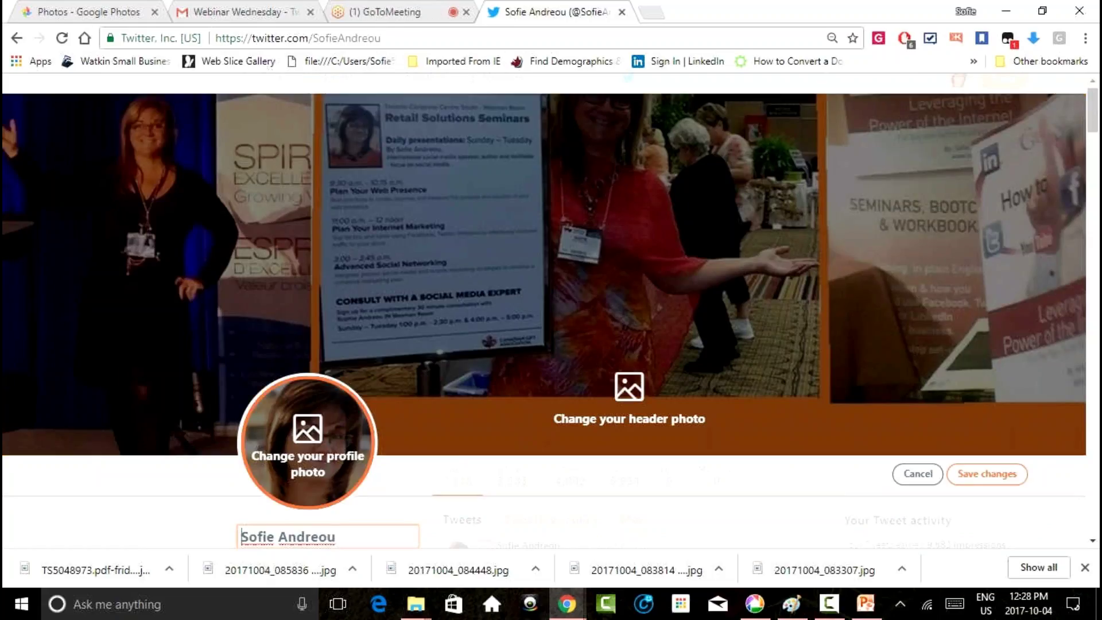
left_click(308, 442)
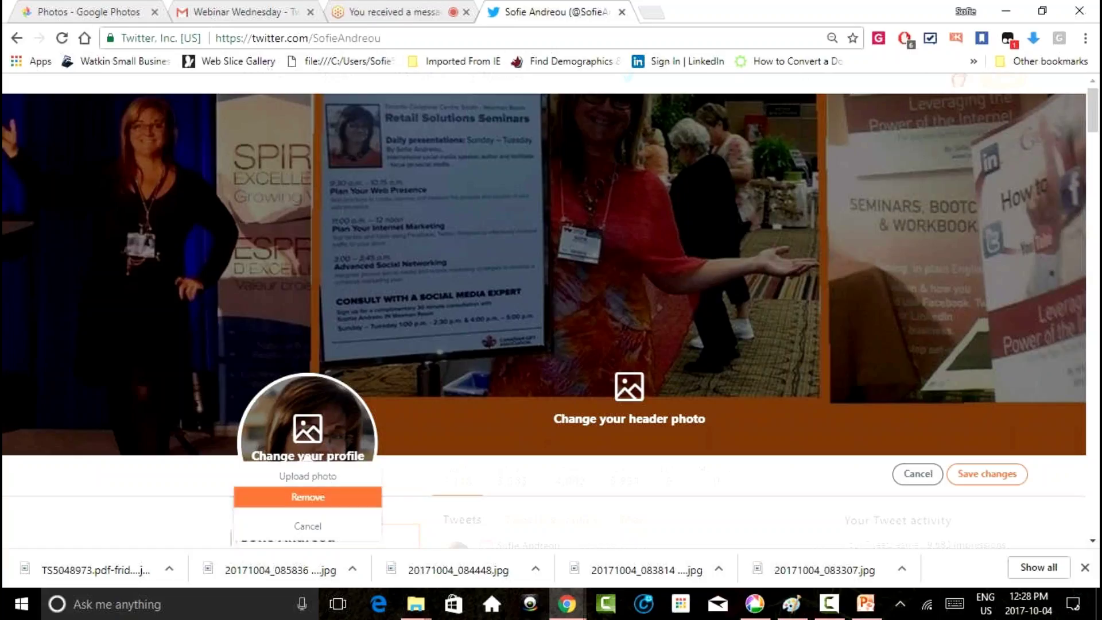
key("Escape")
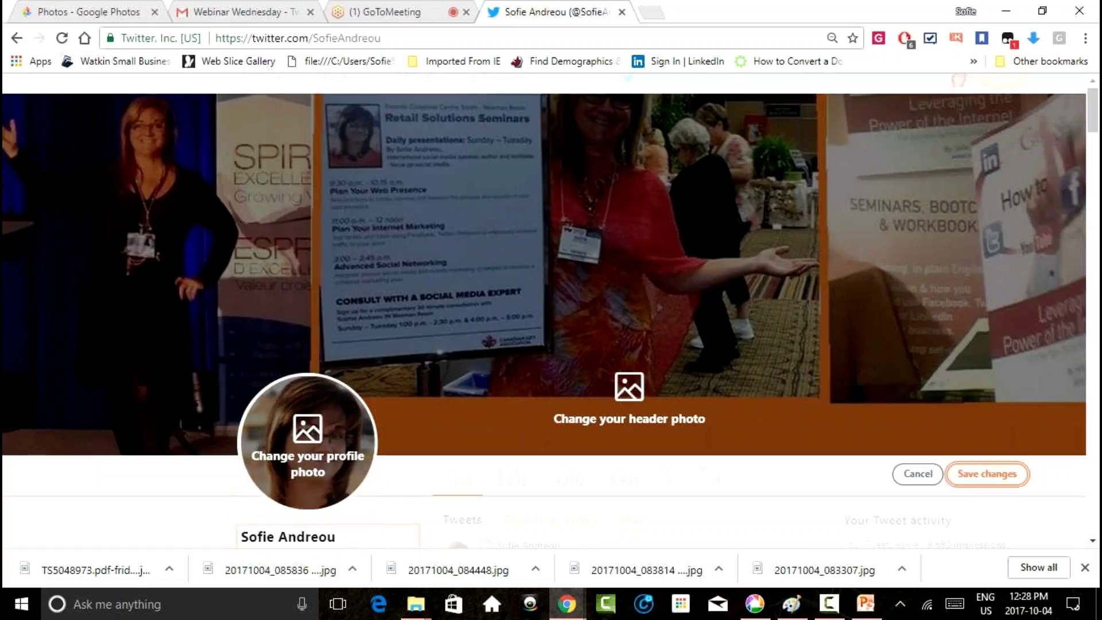
key("Return")
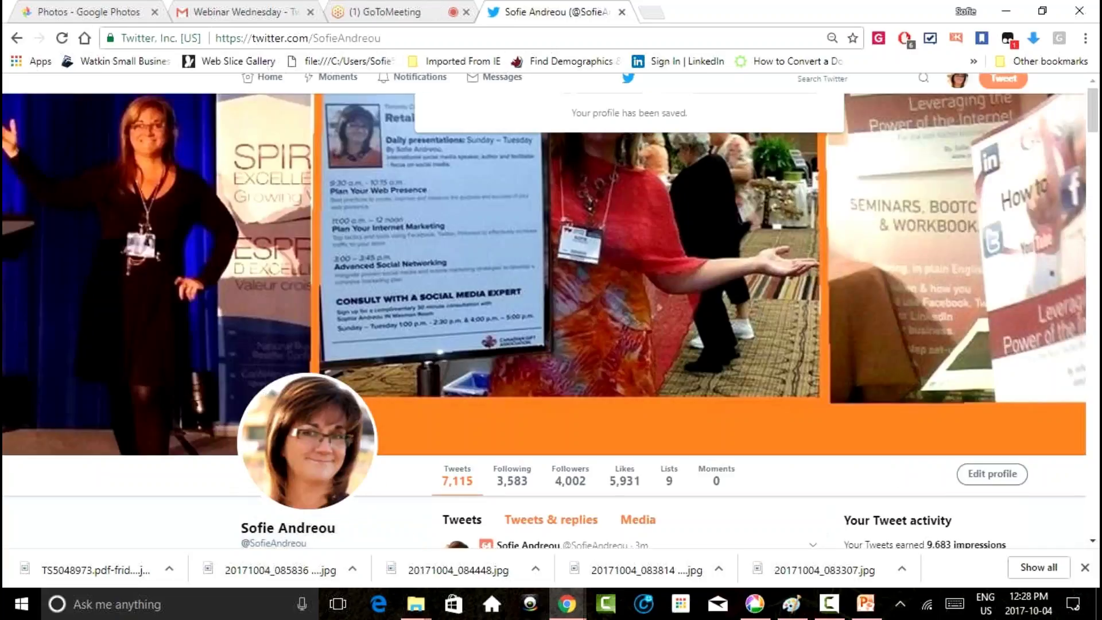
- Reopen the profile for editing and replace "Digital Marketing" at the start of the bio with the hashtag #DigtialMarketing
scroll(551, 310, "down", 3)
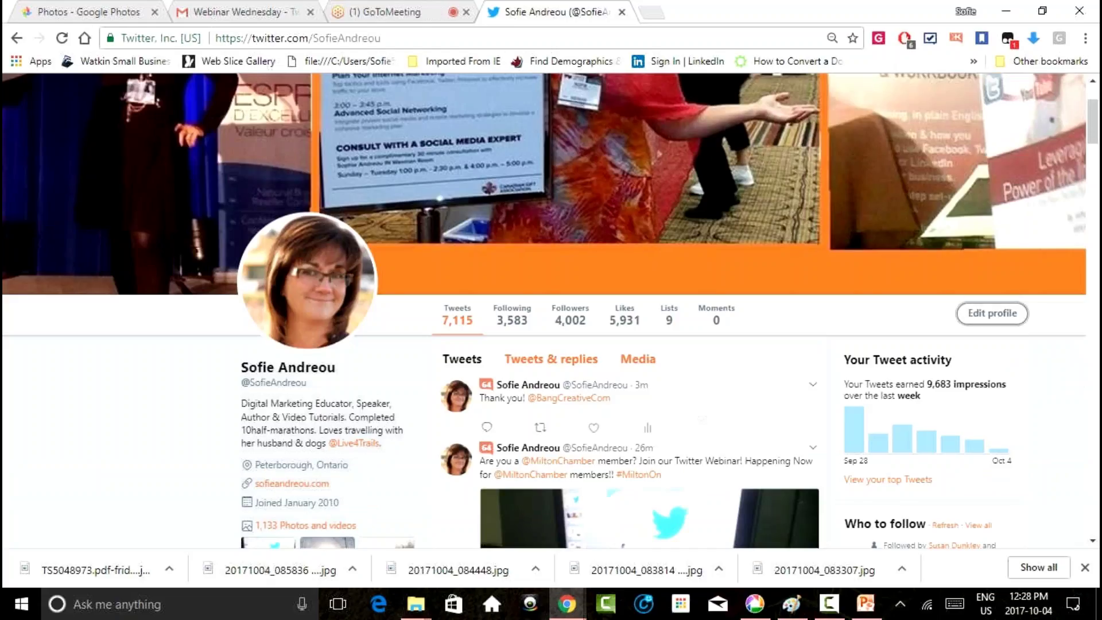
left_click(991, 313)
scroll(551, 310, "down", 3)
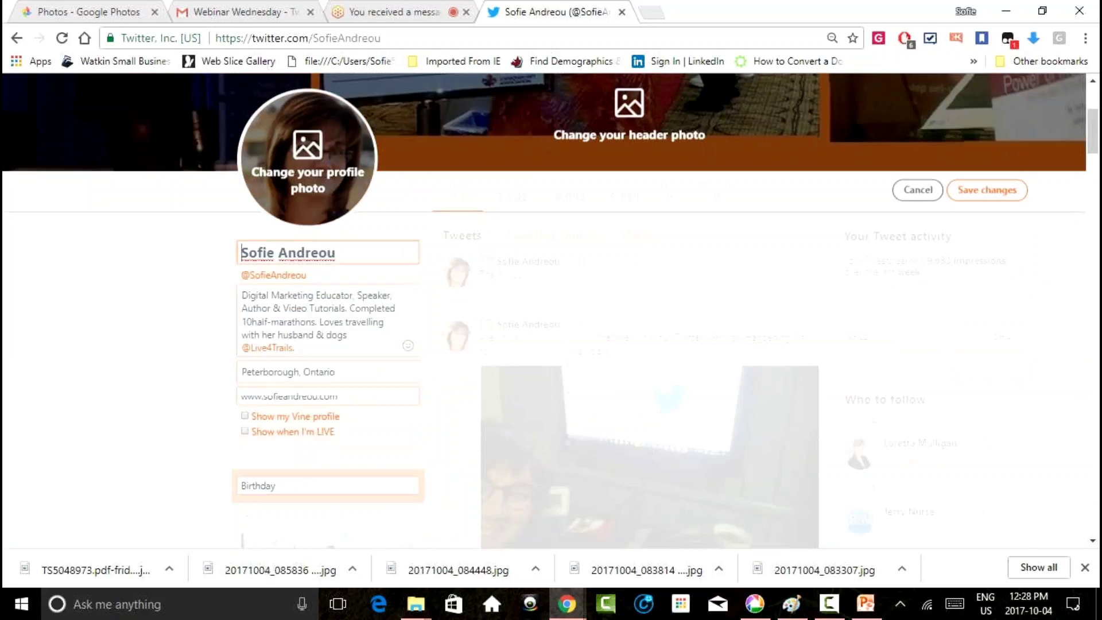
key("Tab")
left_click(348, 334)
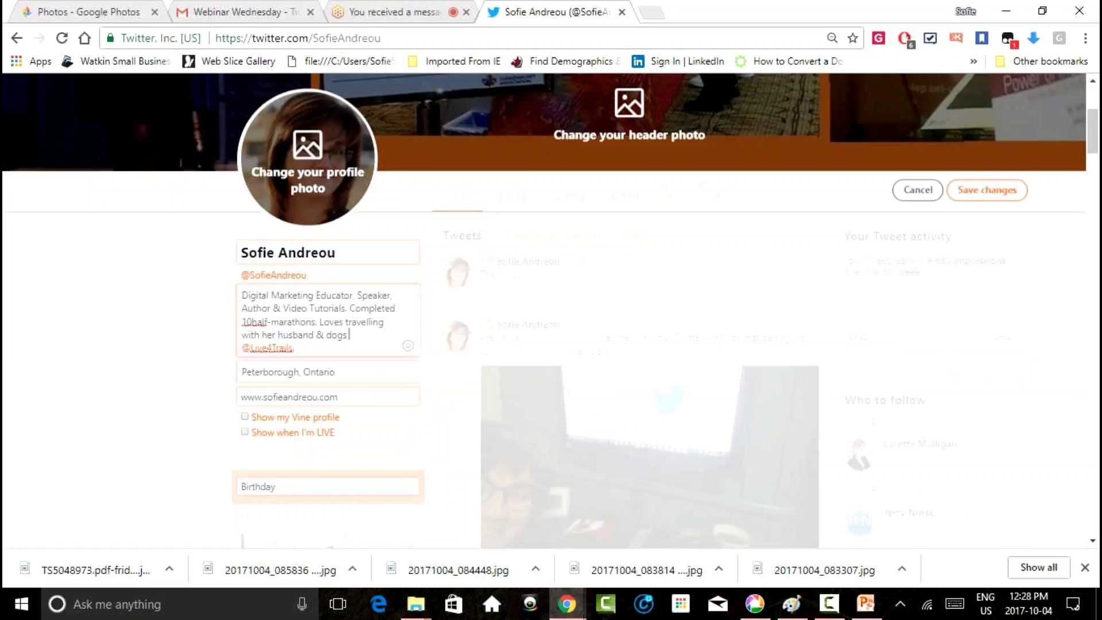
left_click_drag(241, 295, 314, 295)
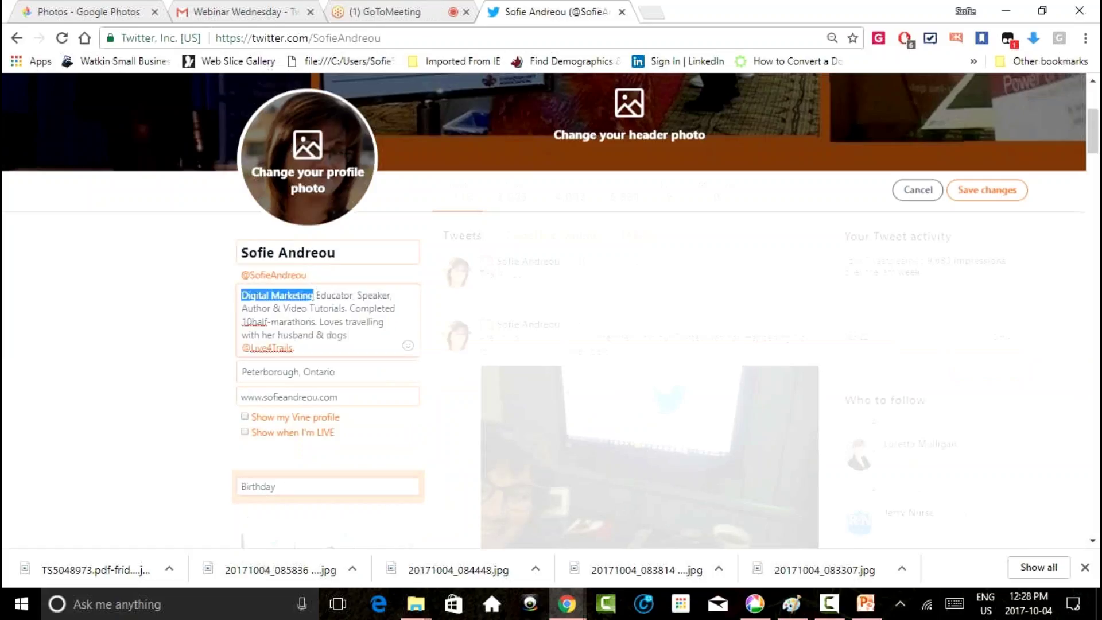
type("#")
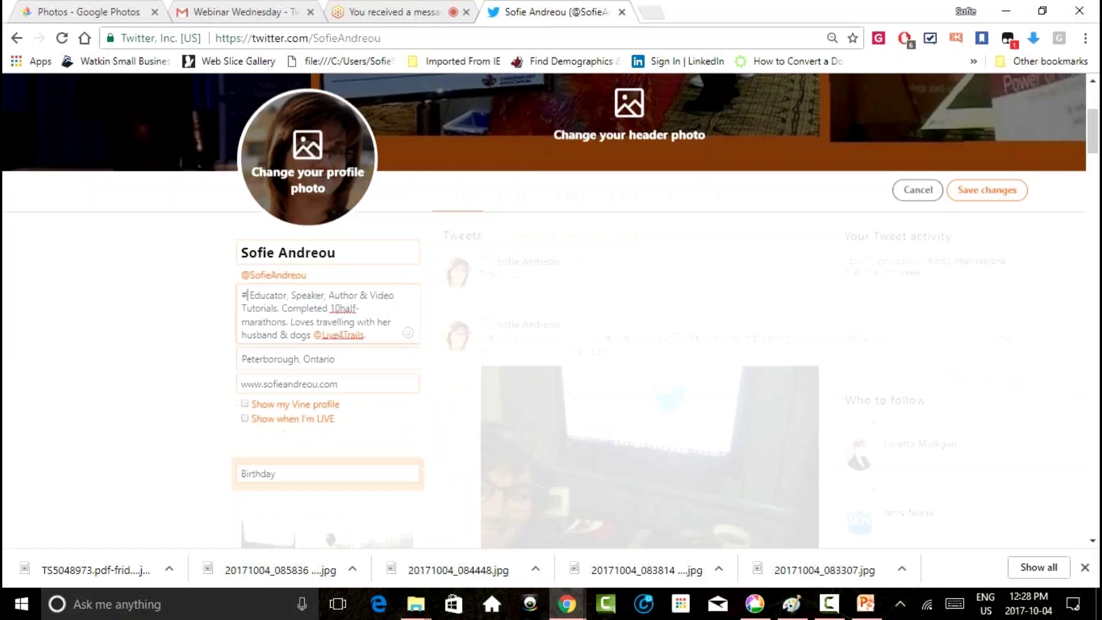
type("DigitalMar ")
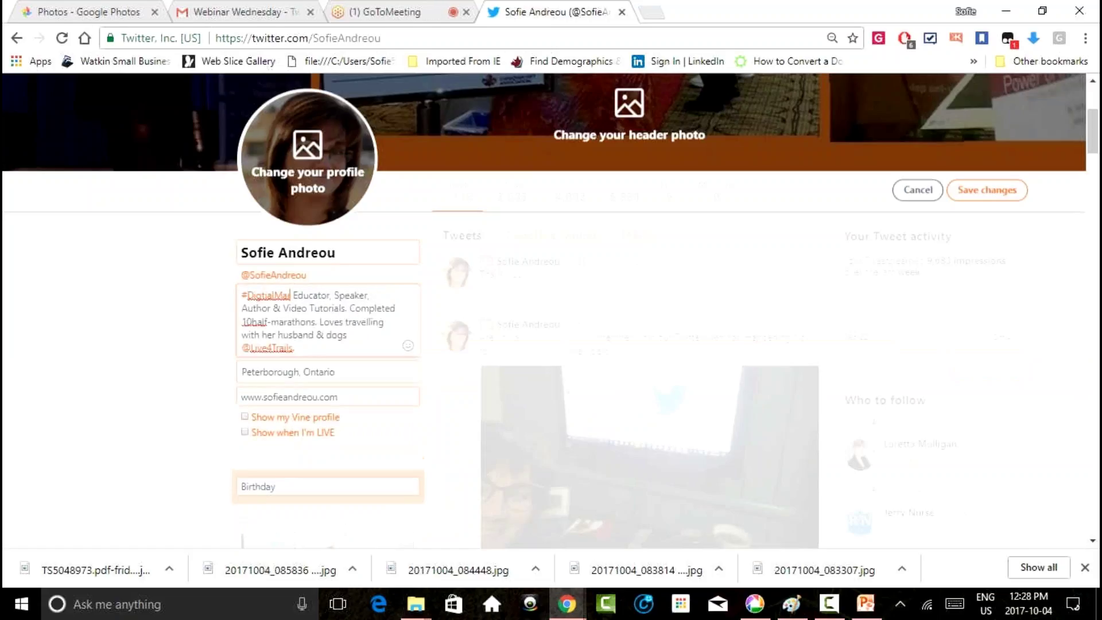
type("ket")
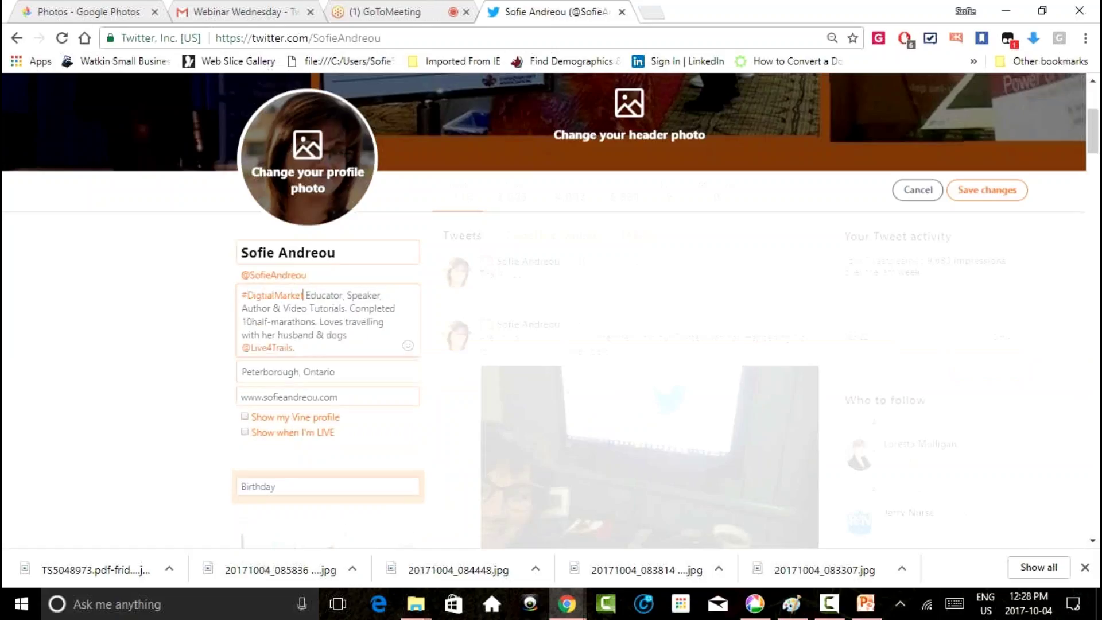
type("ing")
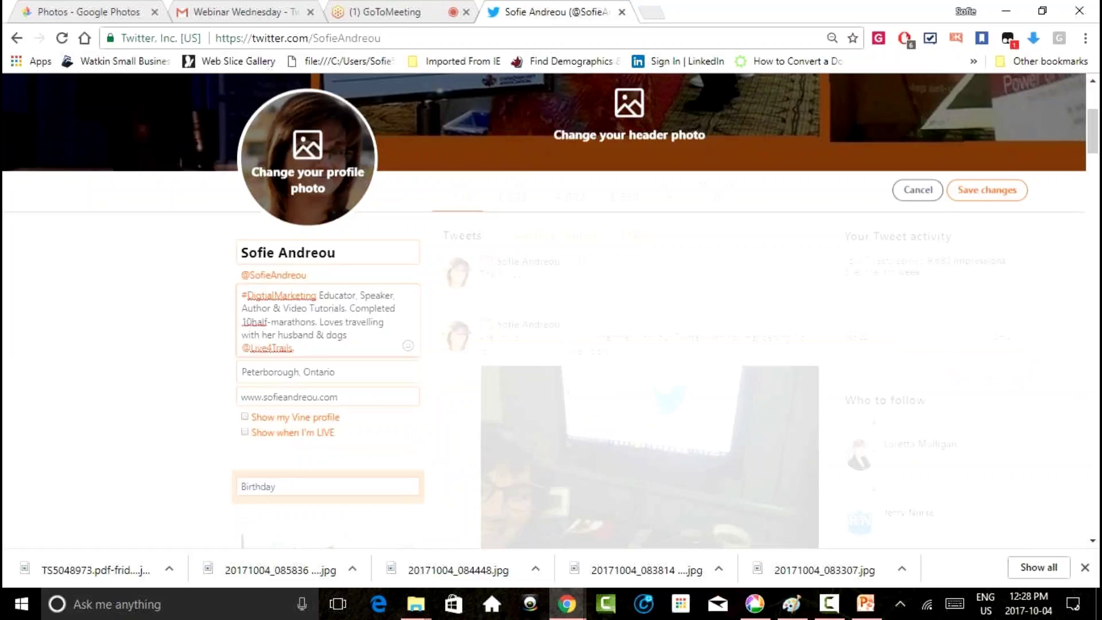
- Correct the misspelled hashtag at the start of the bio to read #DigitalMarketing
type("i")
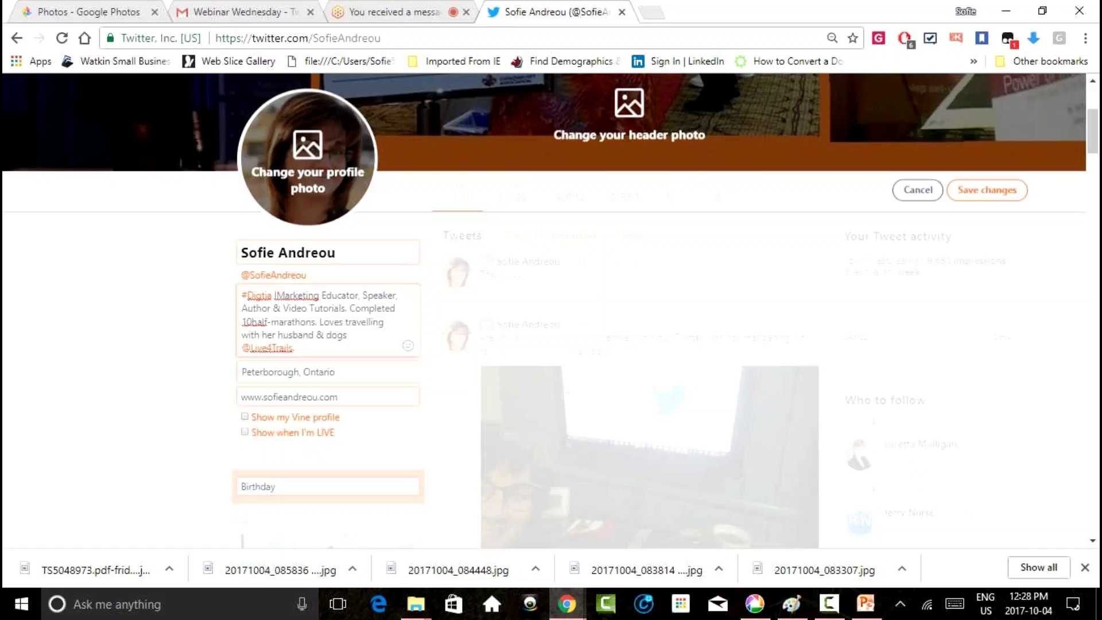
type("l")
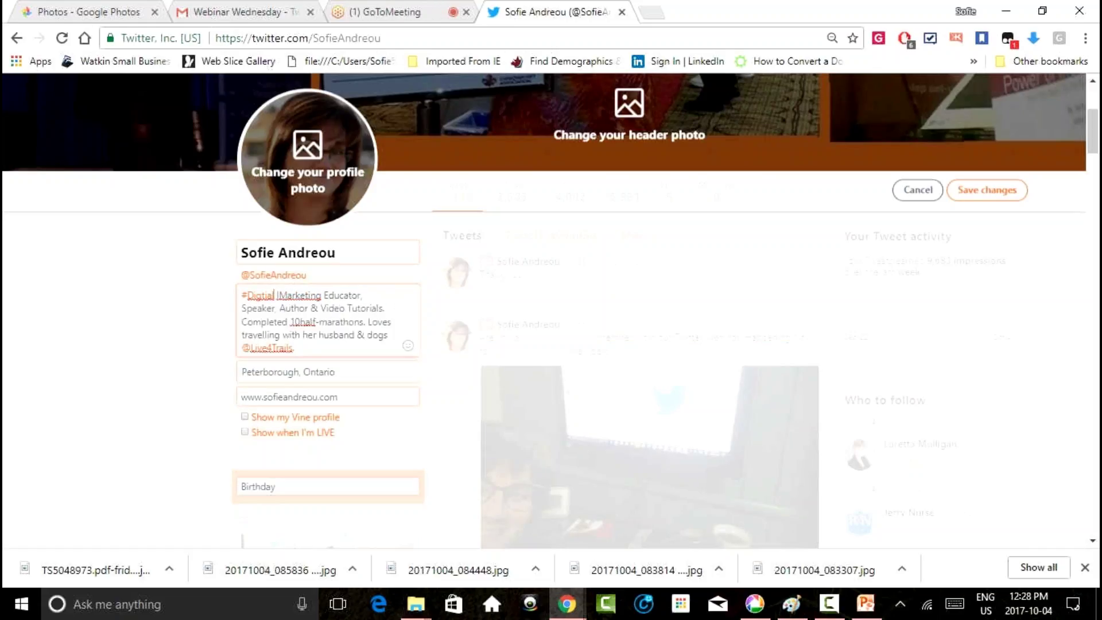
right_click(257, 294)
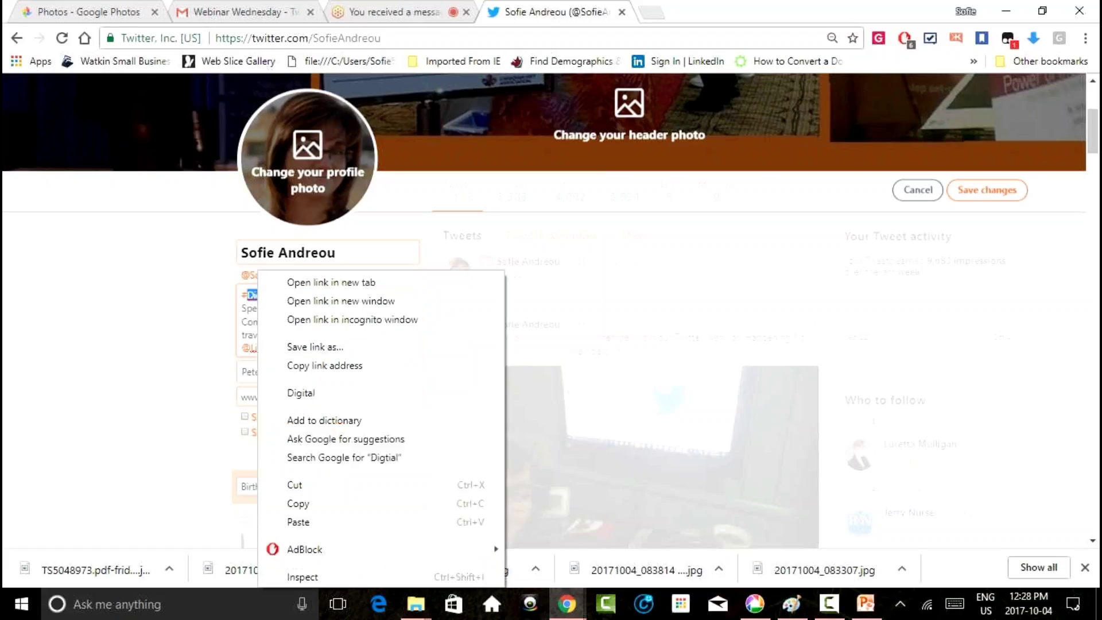
key("Escape")
right_click(269, 295)
left_click(244, 321)
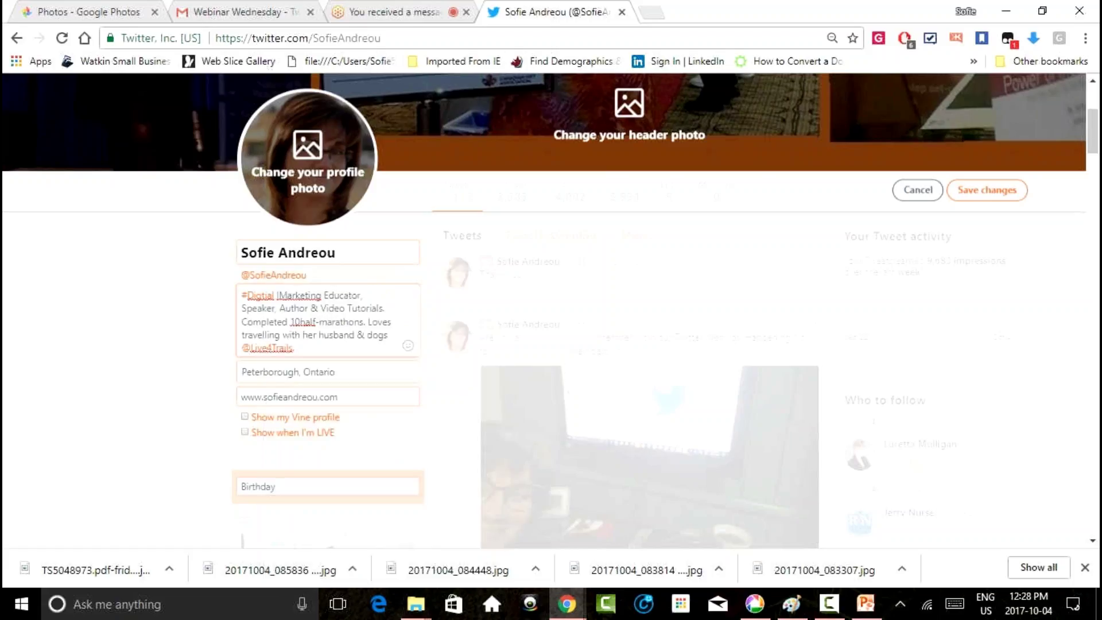
double_click(274, 295)
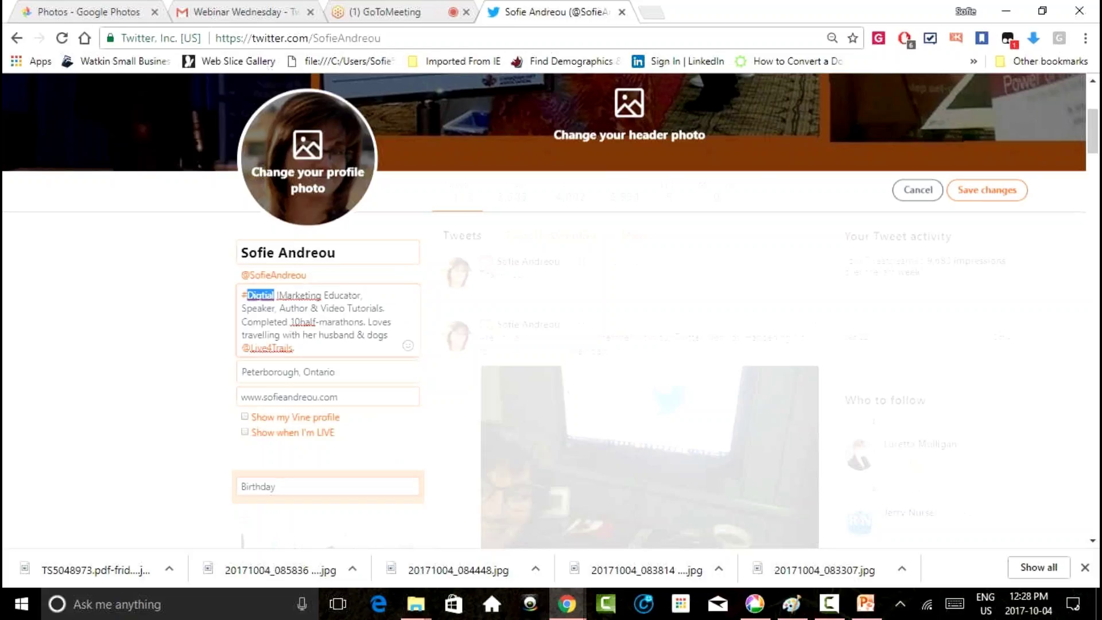
type("Dig")
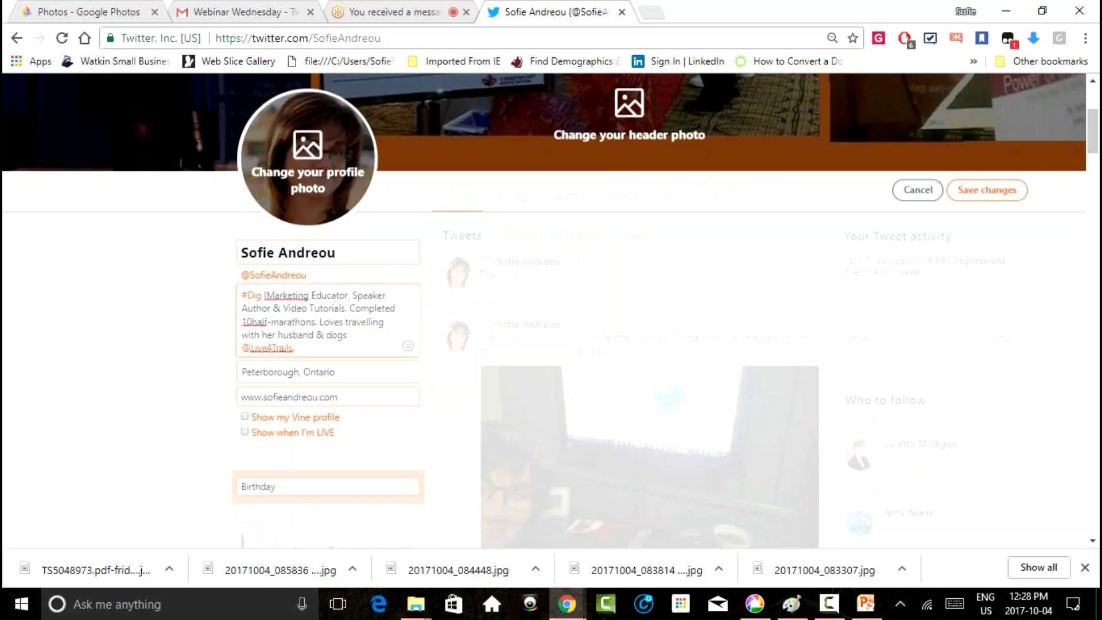
type("ital")
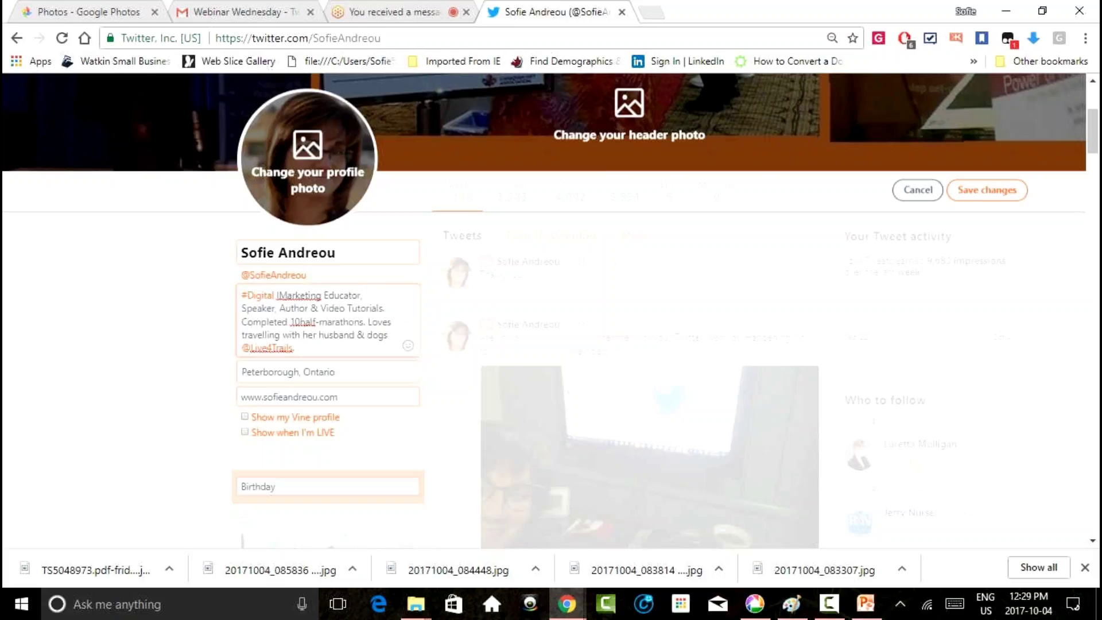
key("BackSpace")
key("BackSpace")
left_click(364, 295)
left_click(310, 294)
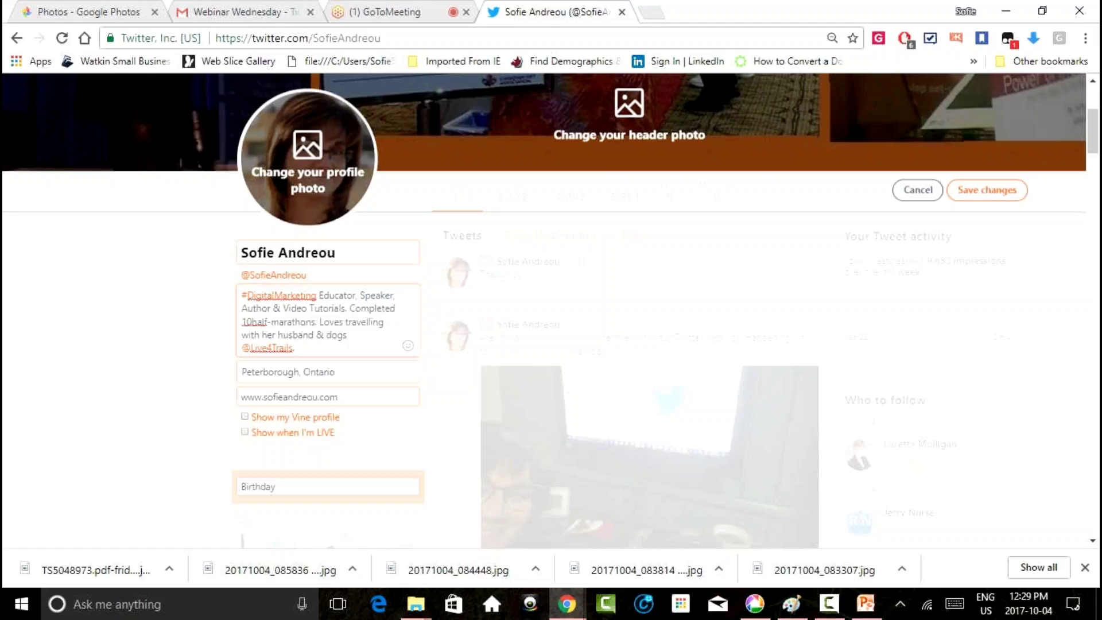
- Extend the hashtag at the start of the bio to #DigitalMarketingTips
type("Td")
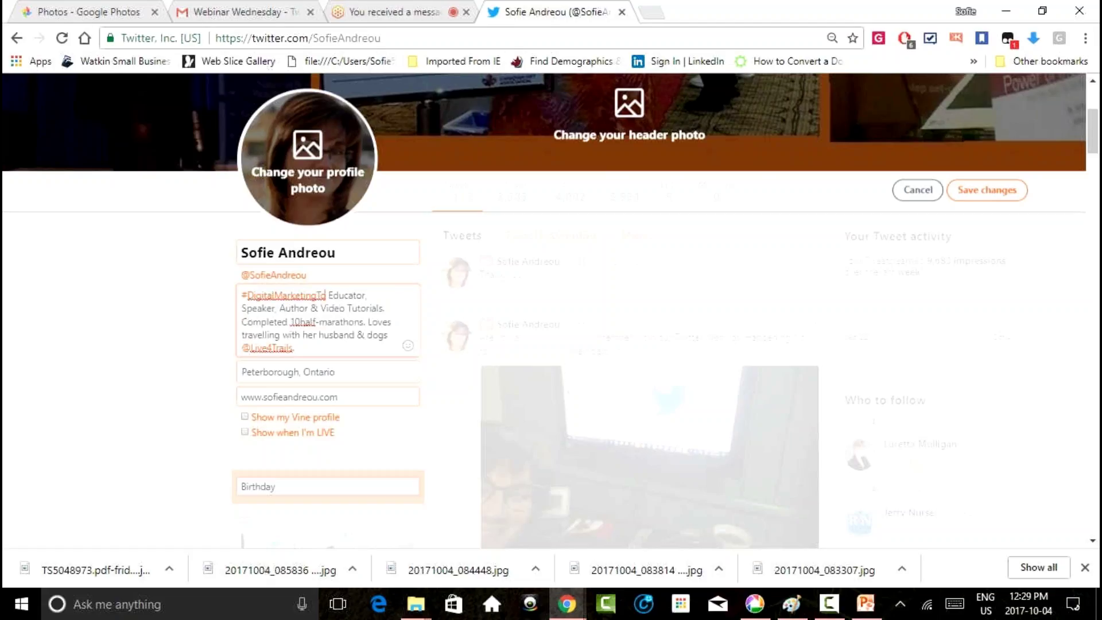
type("p")
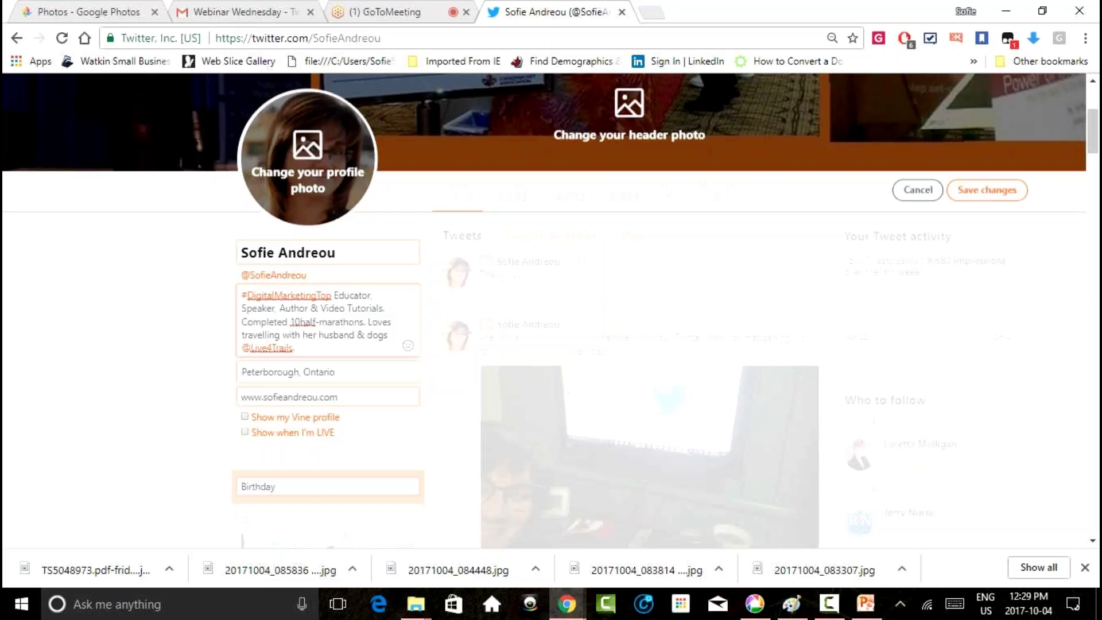
key("BackSpace")
key("BackSpace")
type("ips")
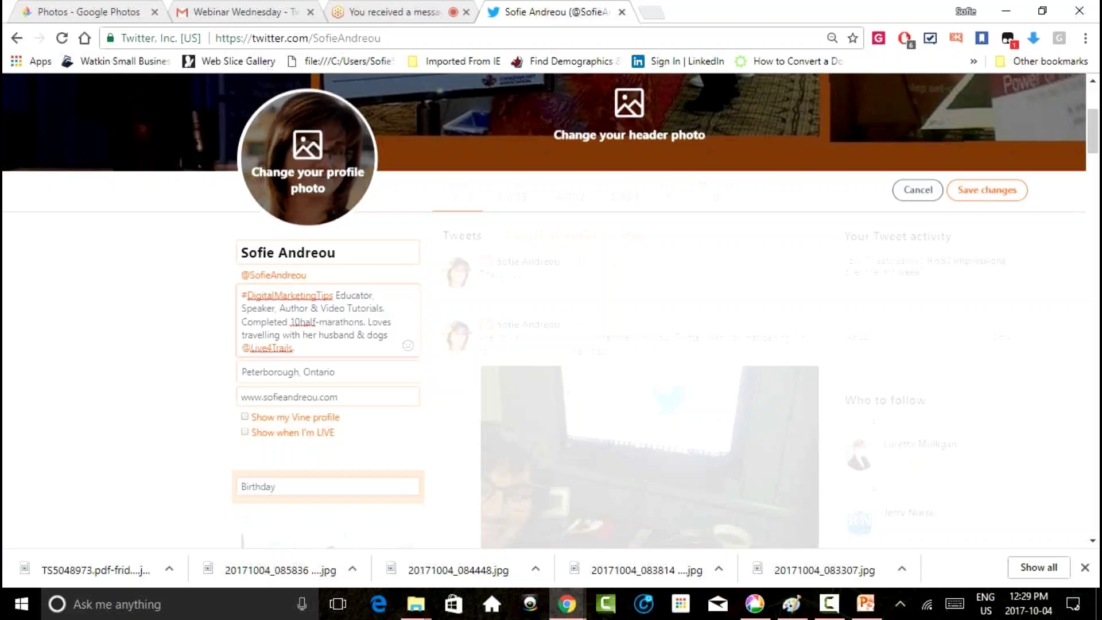
- Enable "Show my Vine profile" and "Show when I'm LIVE" below the bio and save the profile changes
double_click(271, 347)
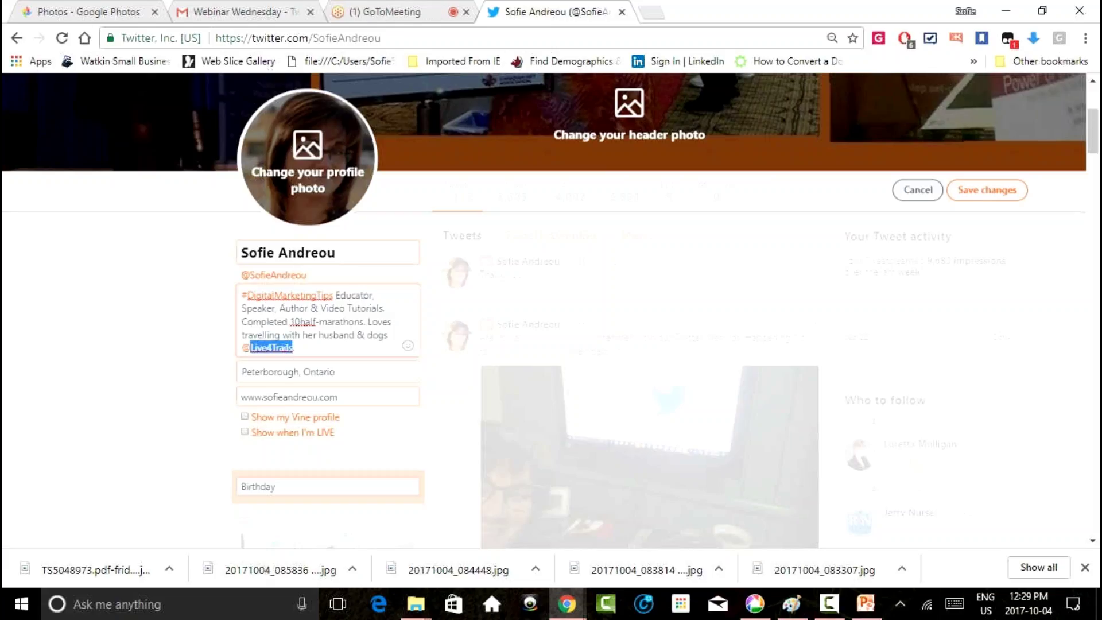
left_click(333, 335)
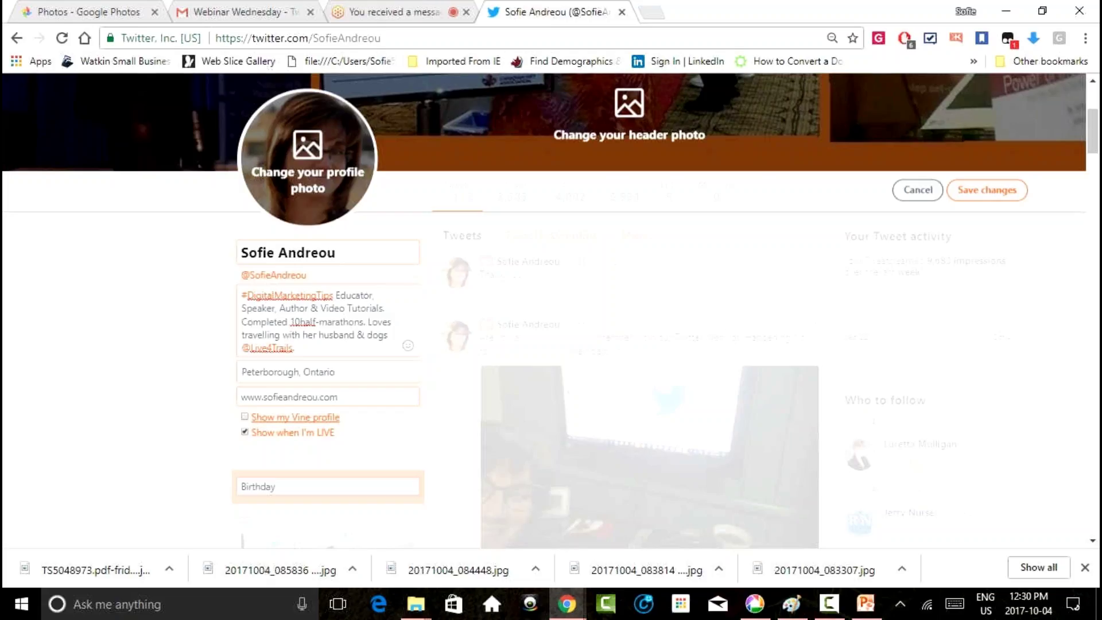
scroll(551, 310, "down", 5)
scroll(551, 310, "up", 4)
scroll(551, 310, "up", 3)
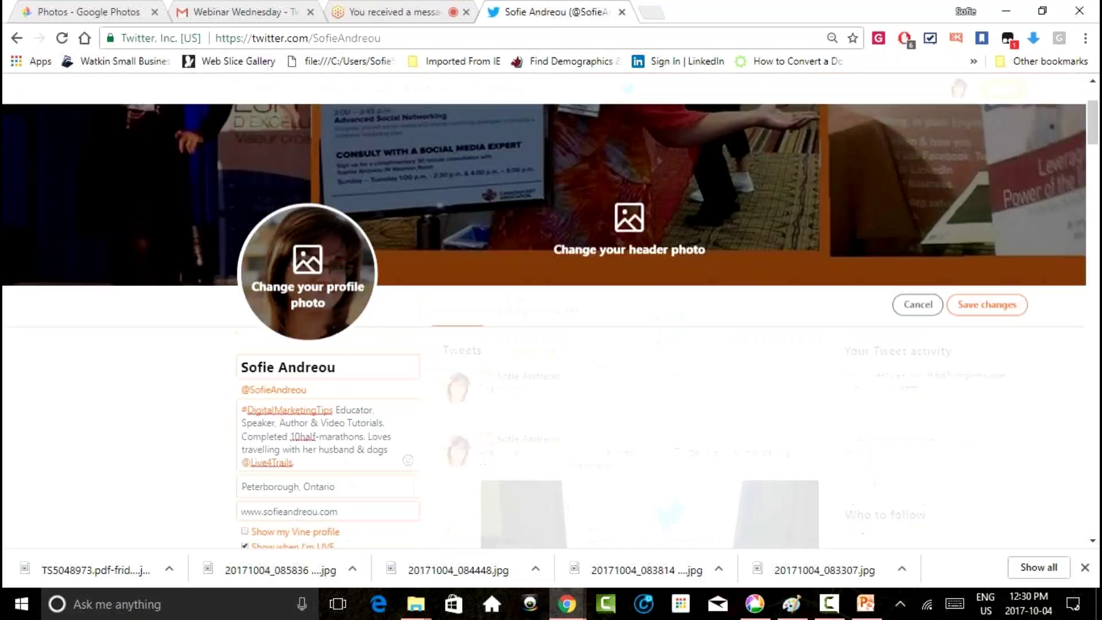
scroll(551, 310, "down", 1)
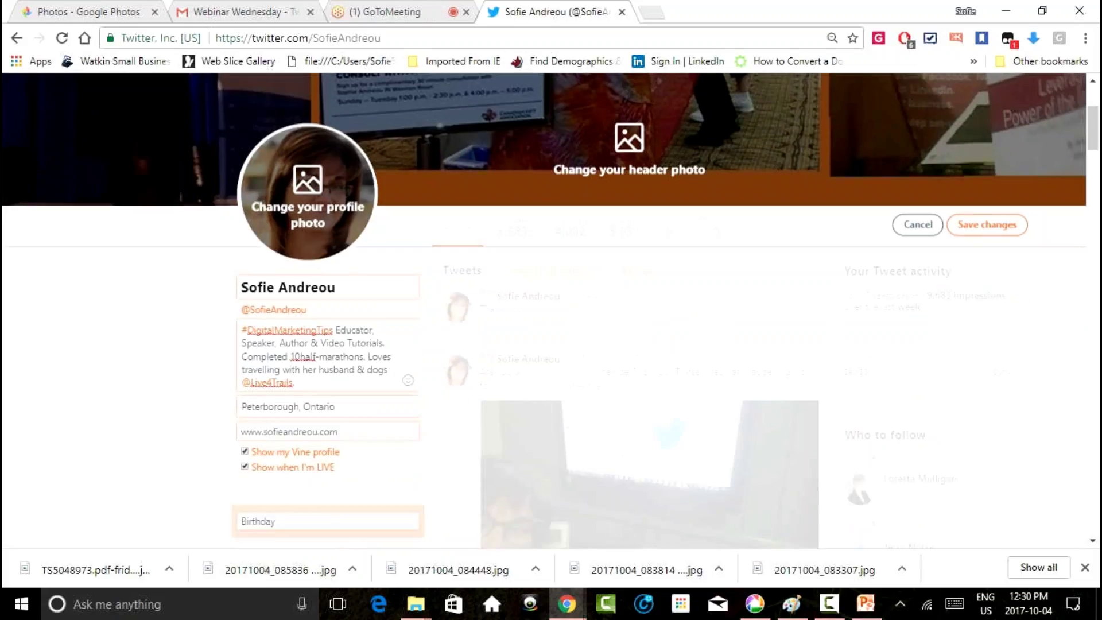
key("Escape")
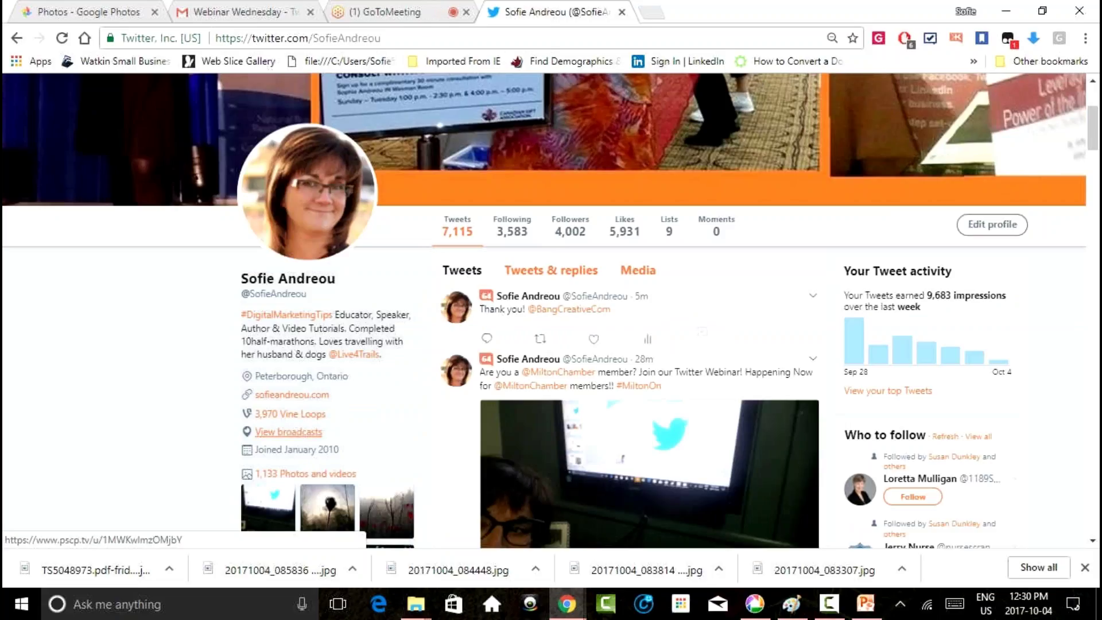
- Open the broadcasts linked from the Twitter profile and look through the list of past Periscope livestreams
left_click(289, 431)
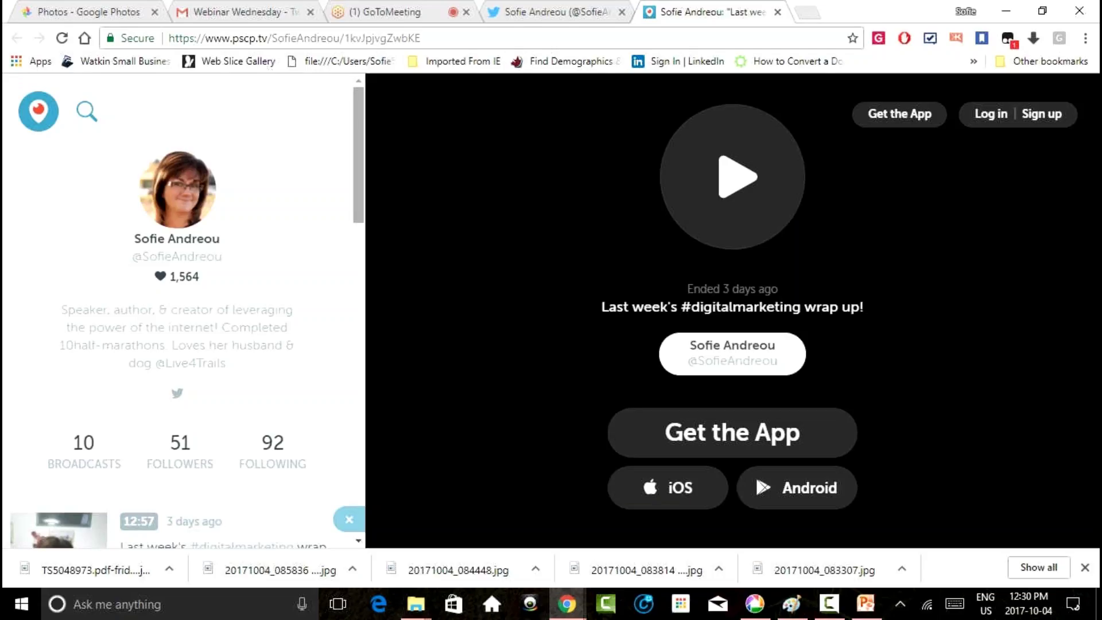
scroll(178, 310, "down", 8)
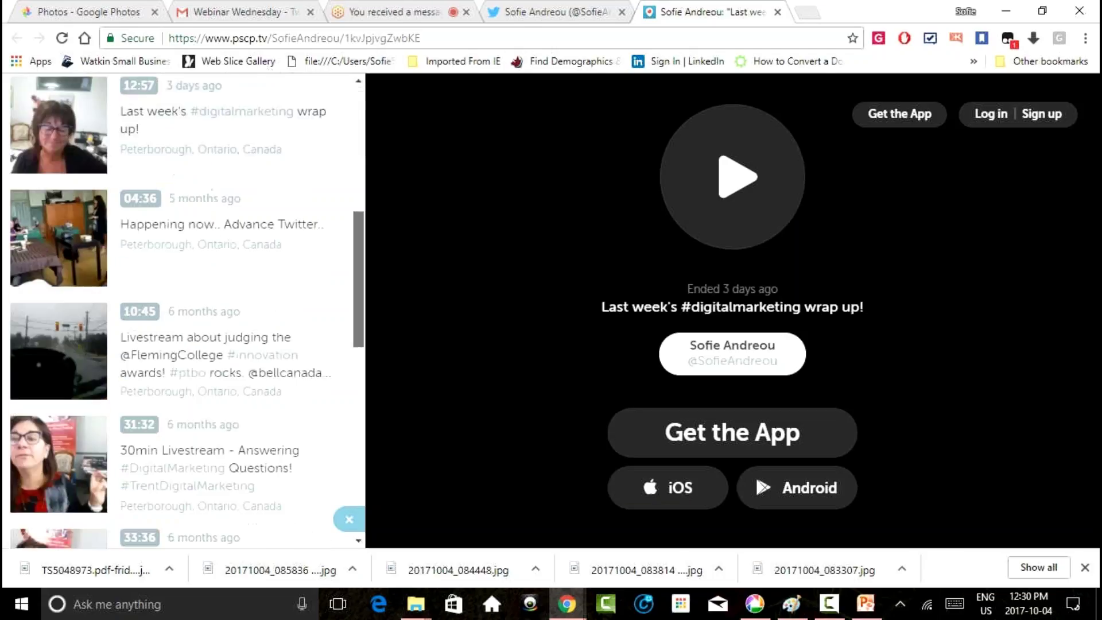
scroll(178, 310, "down", 1)
scroll(178, 310, "down", 5)
scroll(178, 310, "down", 3)
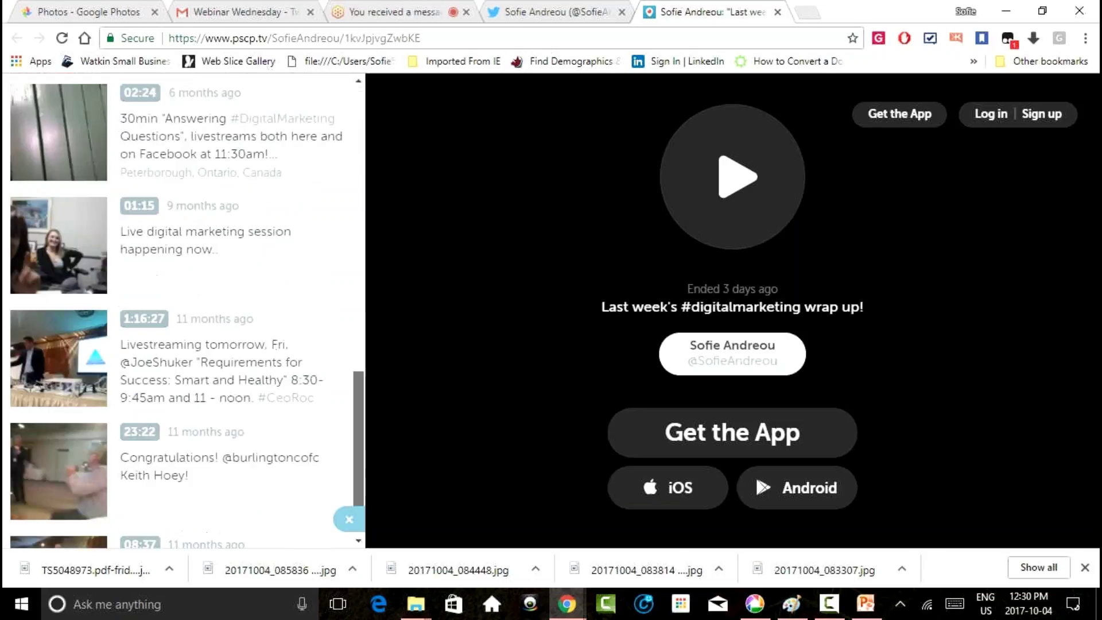
scroll(178, 310, "down", 1)
scroll(178, 310, "up", 15)
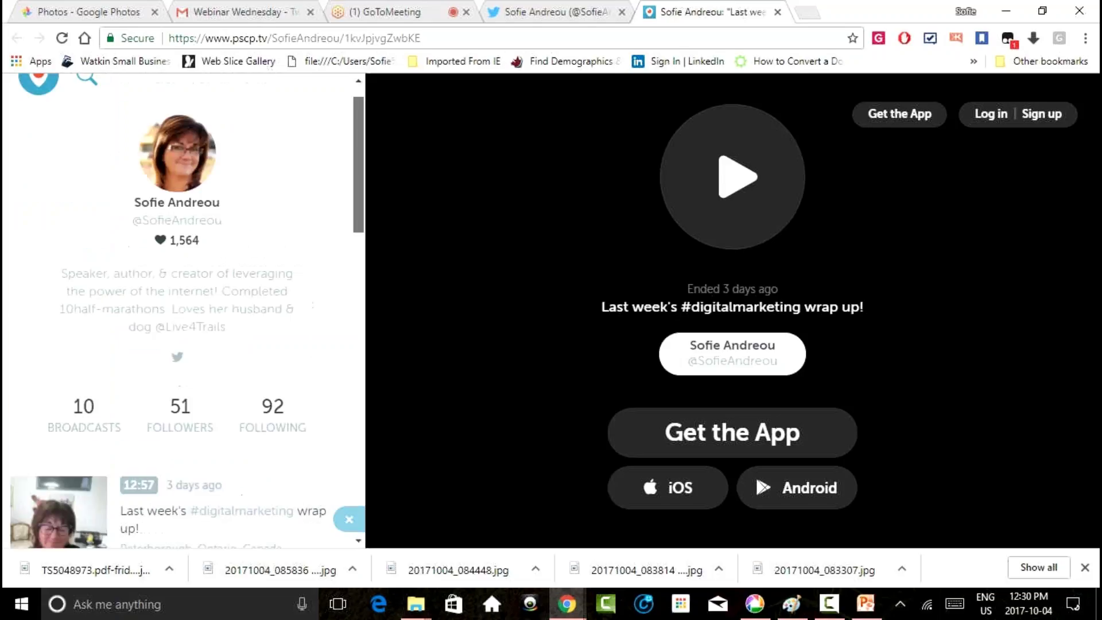
scroll(178, 310, "up", 1)
scroll(178, 310, "down", 4)
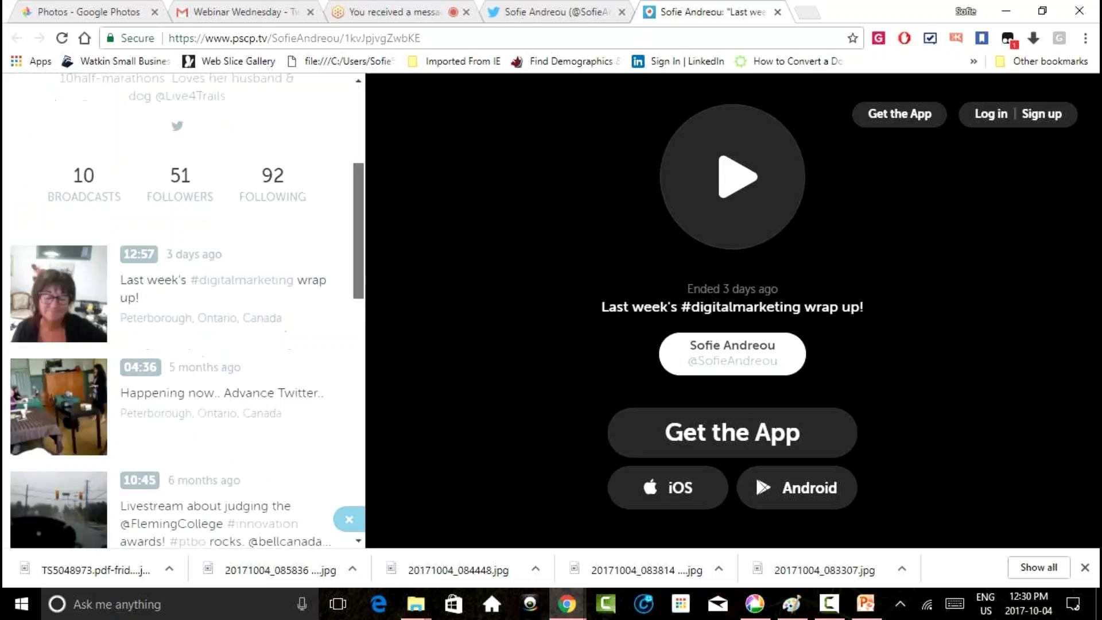
scroll(178, 310, "down", 1)
scroll(178, 310, "down", 2)
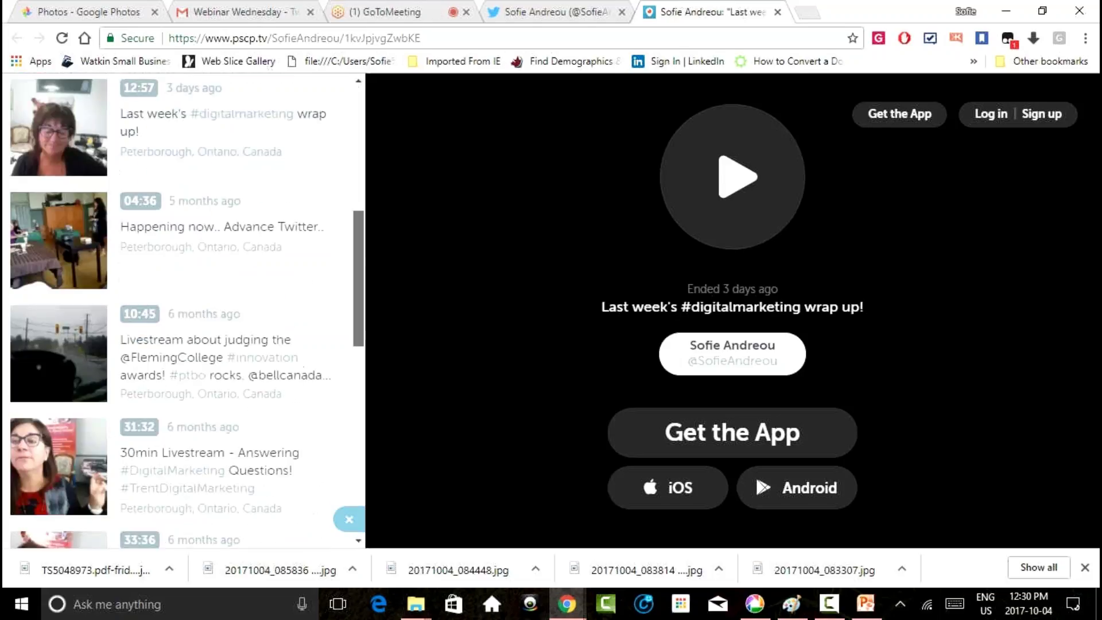
scroll(178, 310, "up", 2)
scroll(184, 310, "up", 1)
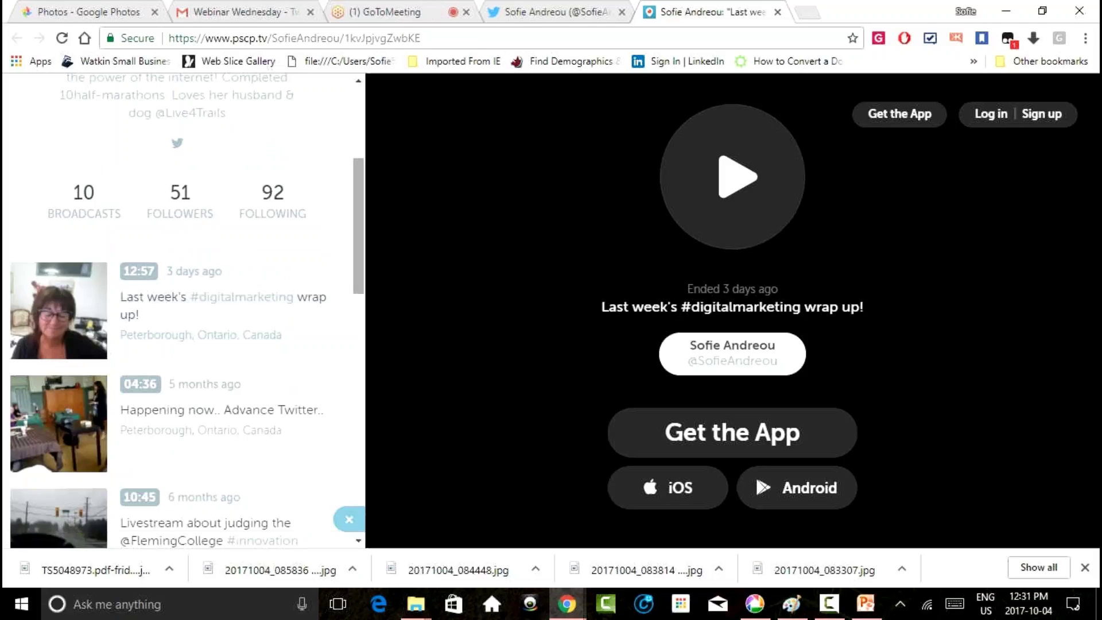
scroll(182, 310, "down", 7)
scroll(182, 310, "up", 12)
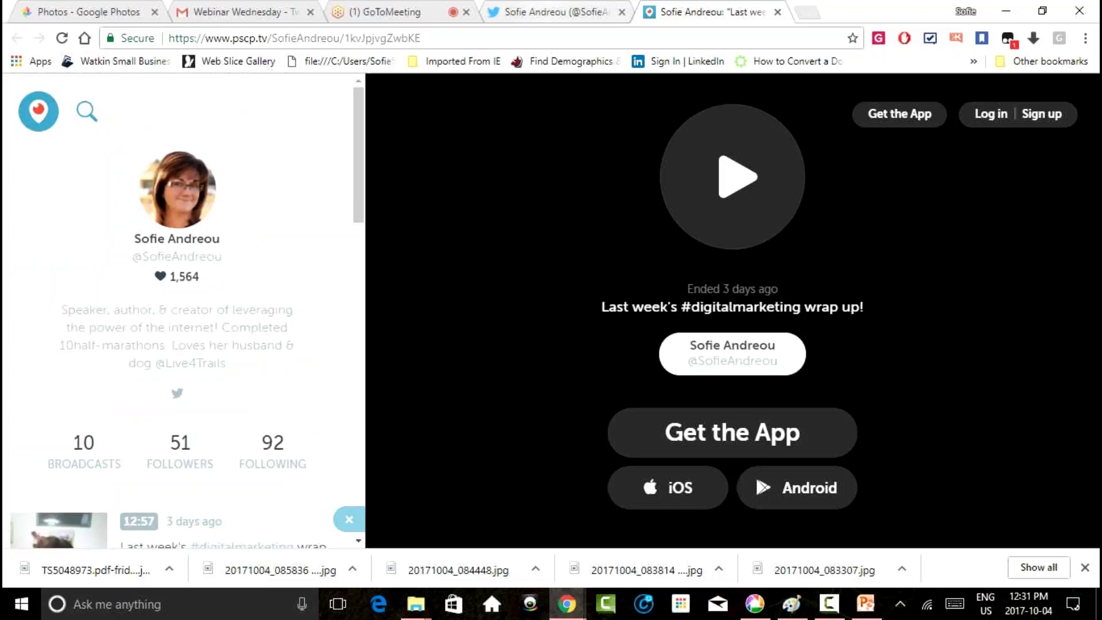
- Return to the Twitter profile, review its bio links and tweets, and show the profile and settings options
key("ctrl+shift+Tab")
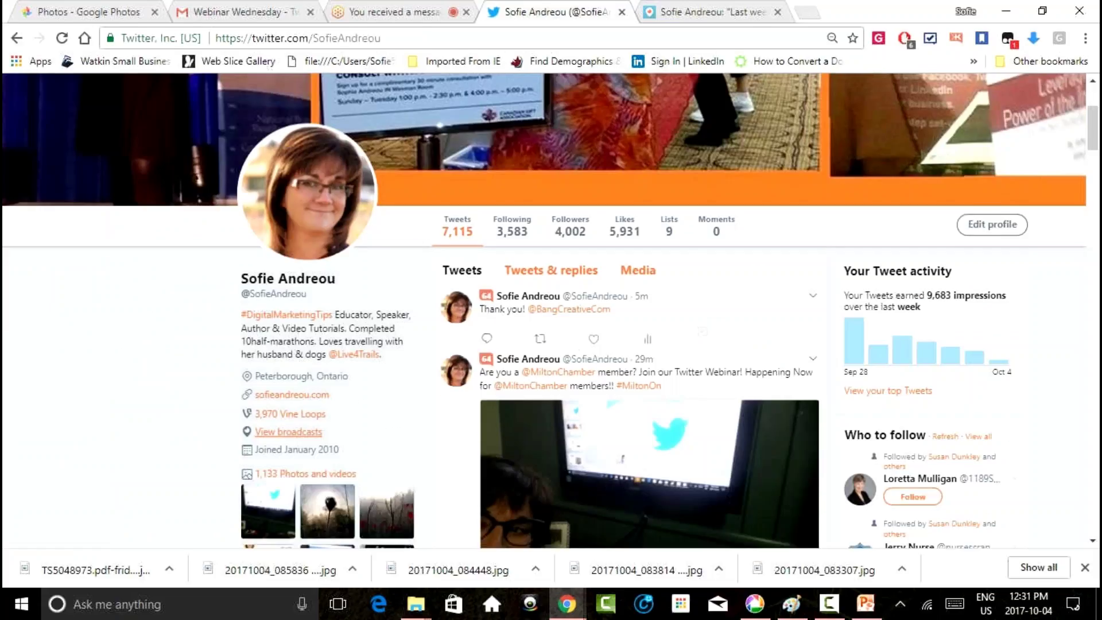
scroll(551, 310, "up", 2)
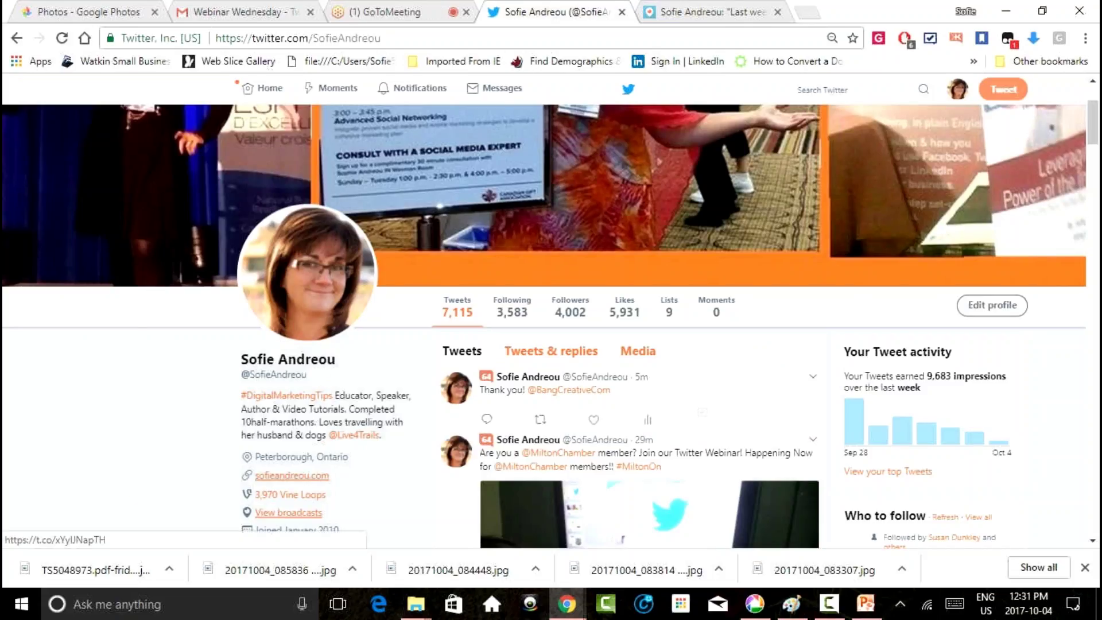
scroll(289, 476, "down", 2)
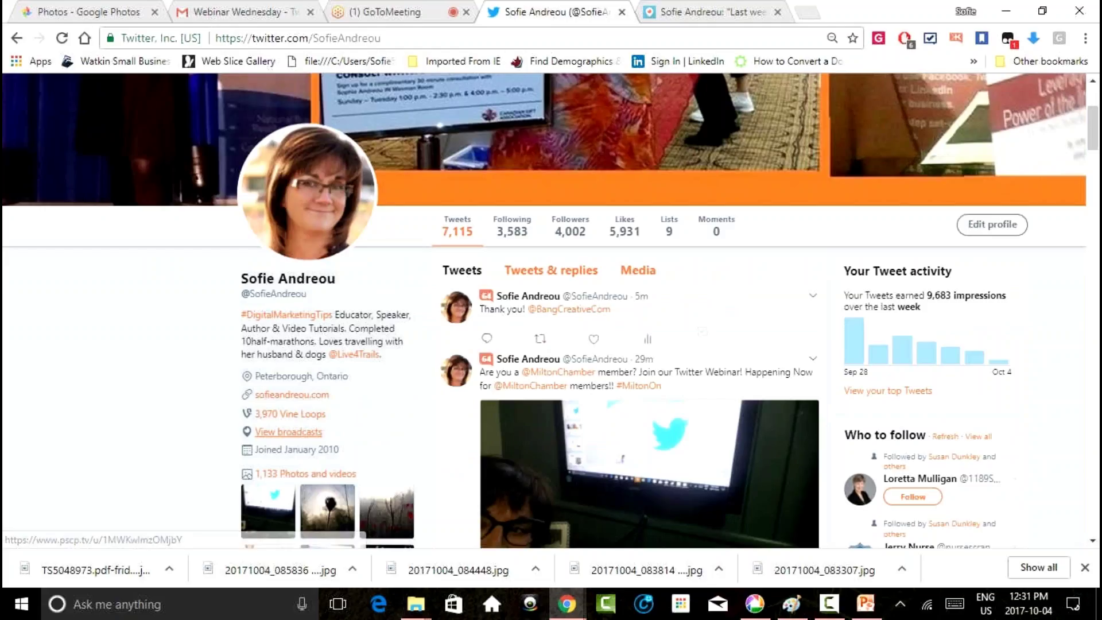
scroll(551, 310, "down", 3)
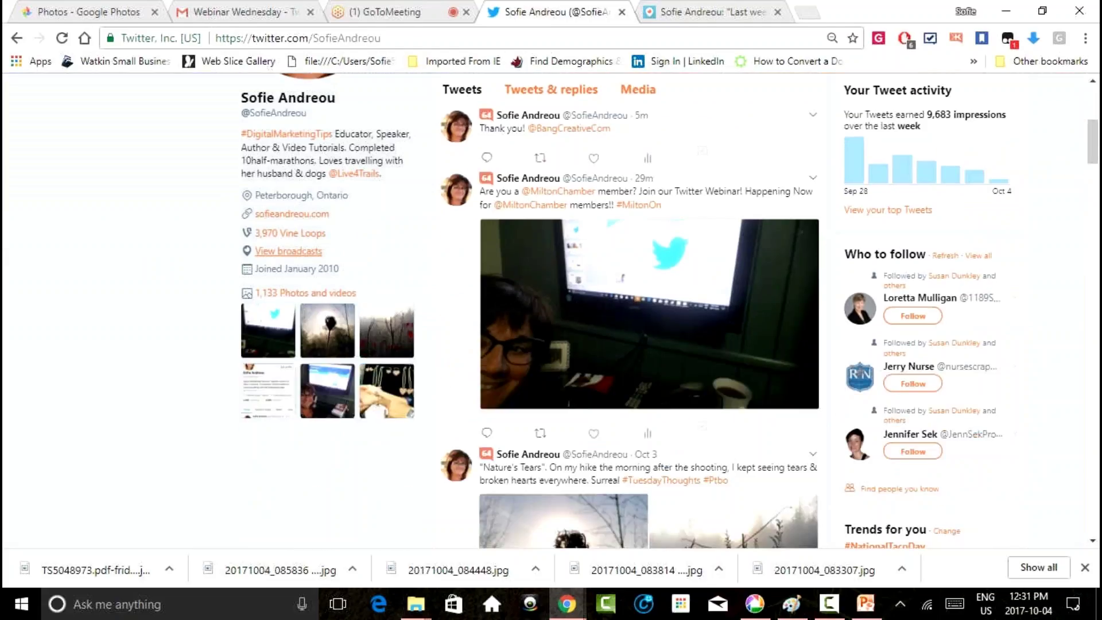
scroll(551, 310, "up", 7)
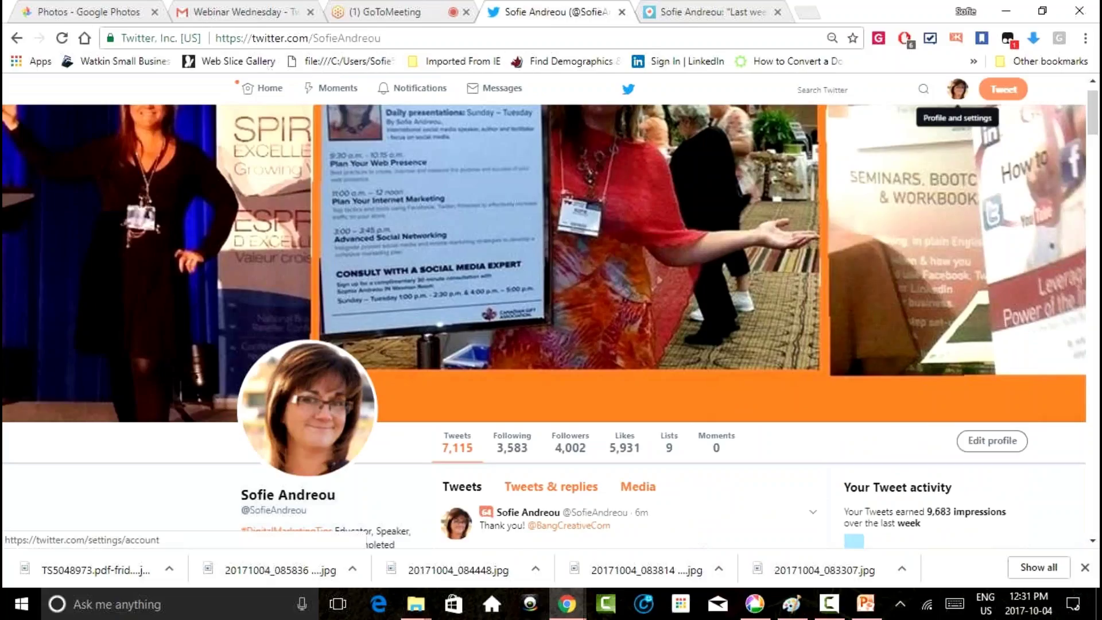
left_click(957, 89)
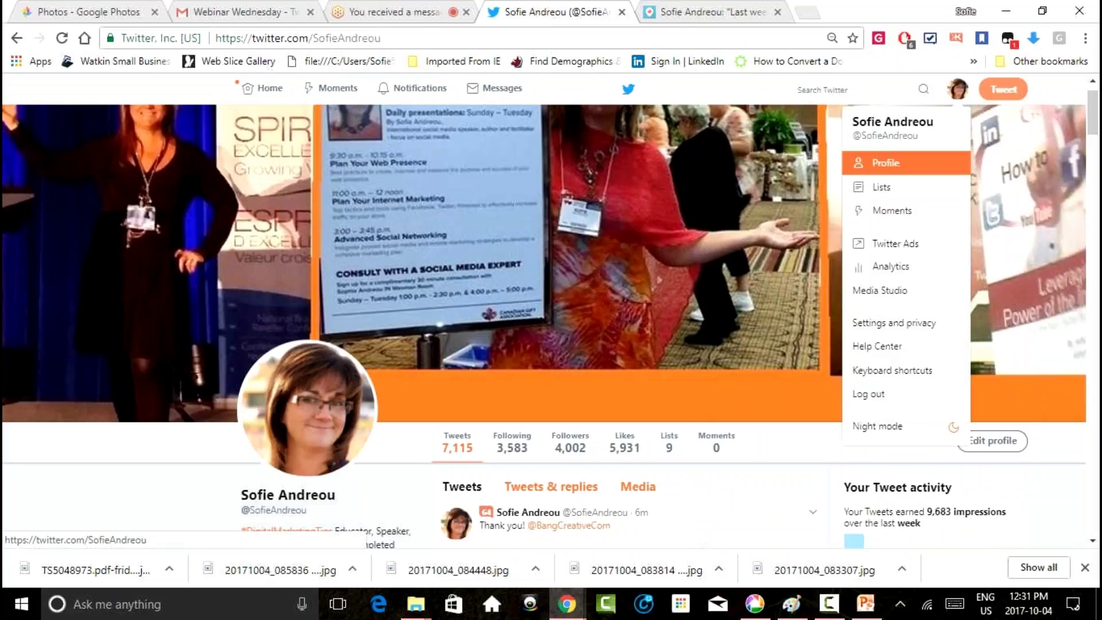
- Switch to the PowerPoint slide show and go through the "Elements of a Good Tweet?" slides to the Livestream slide
key("alt+Tab")
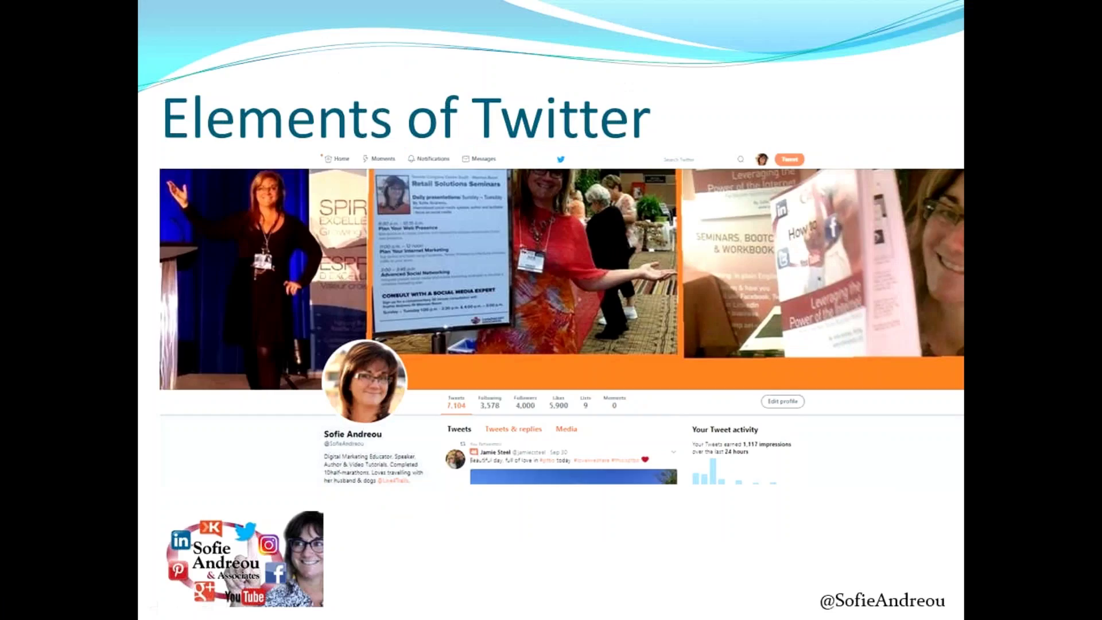
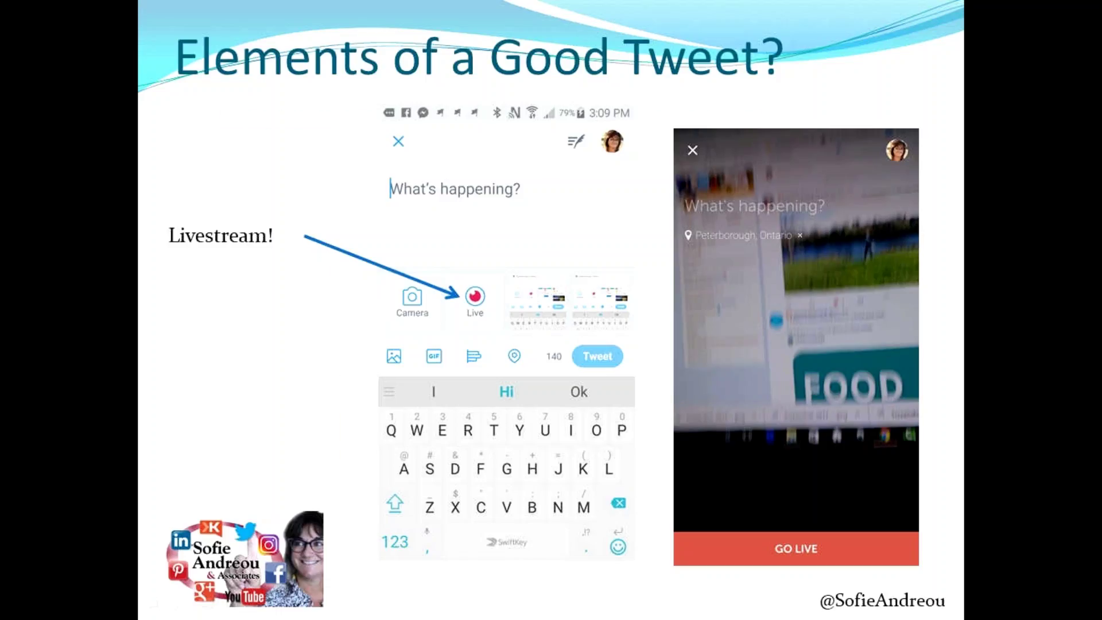
key("Right")
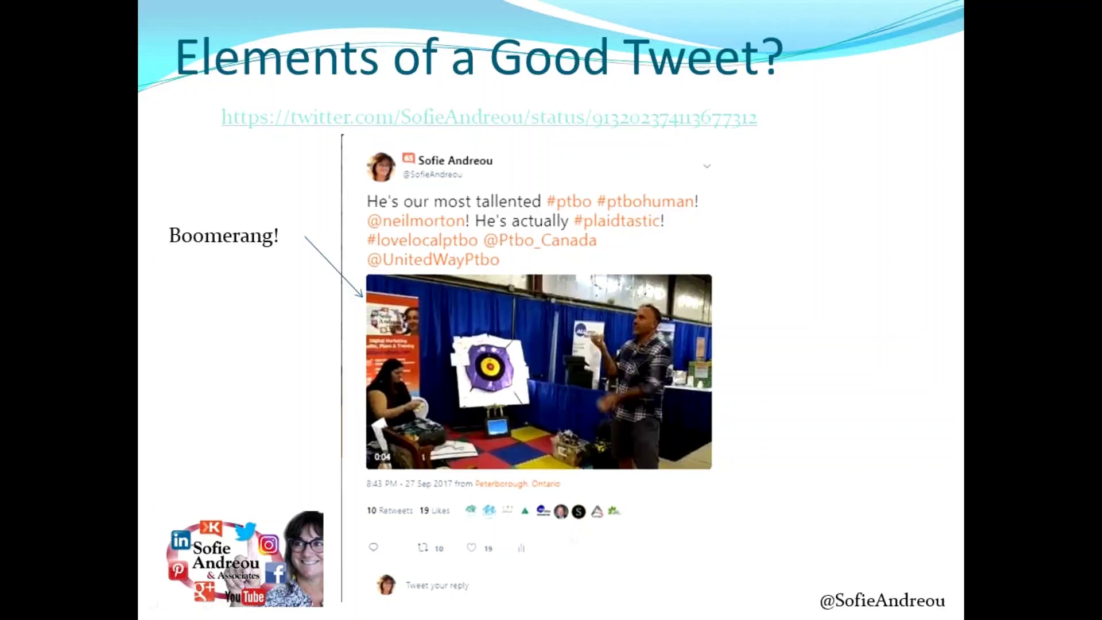
key("Right")
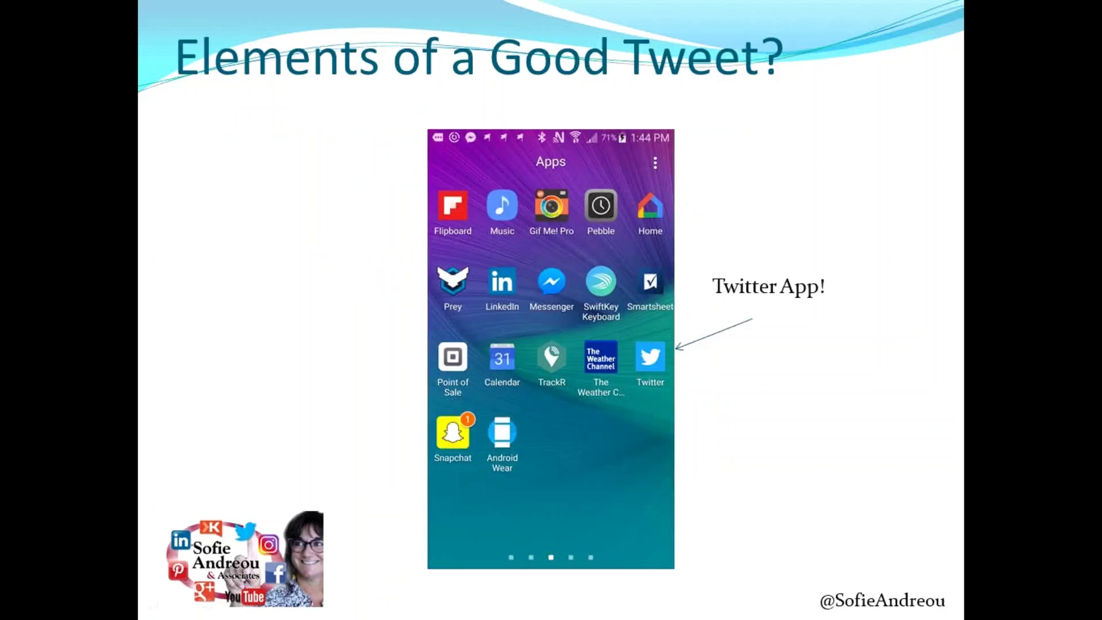
key("Right")
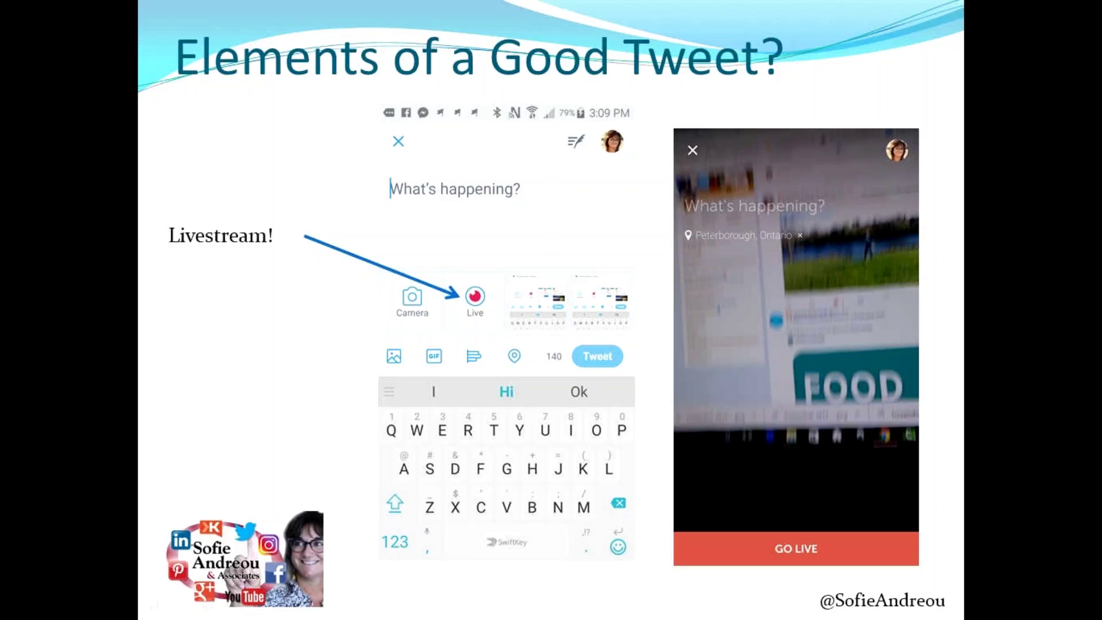
key("Right")
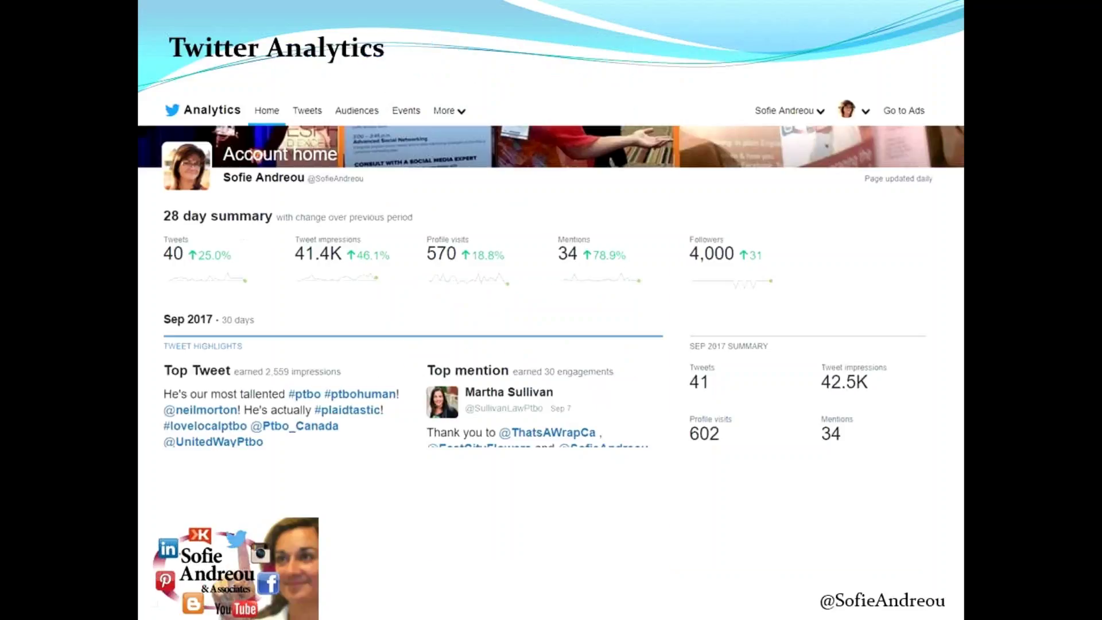
key("Left")
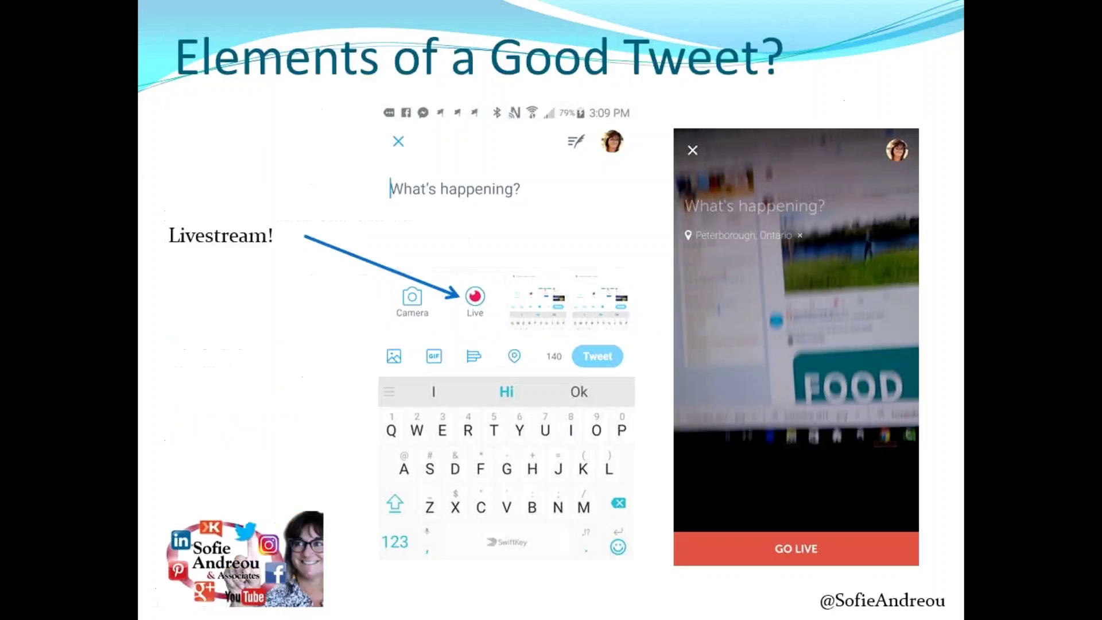
right_click(166, 313)
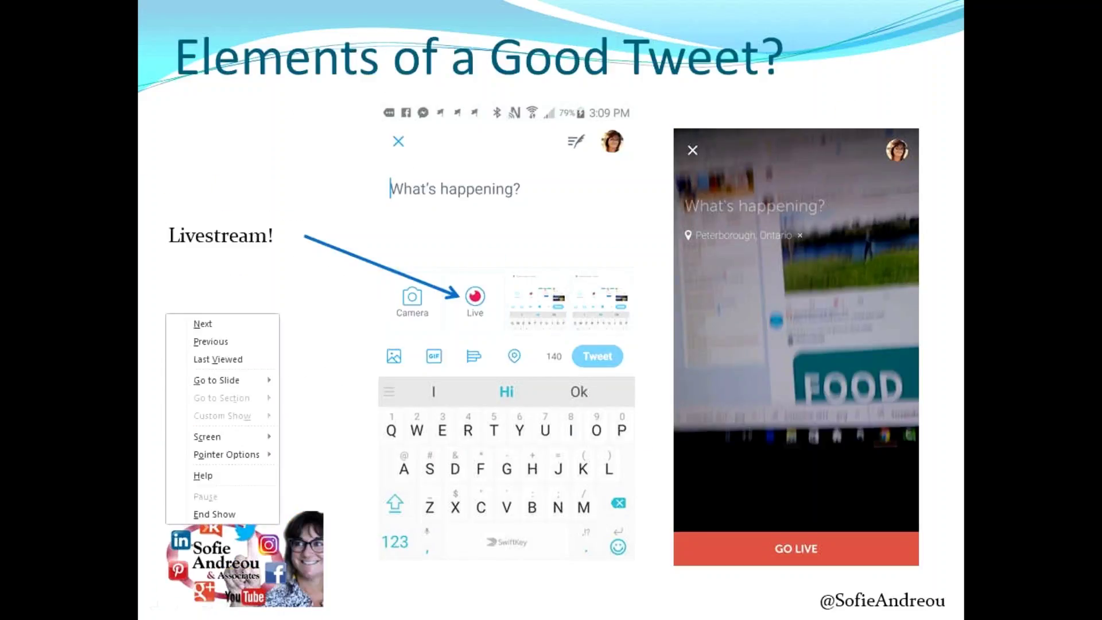
right_click(181, 199)
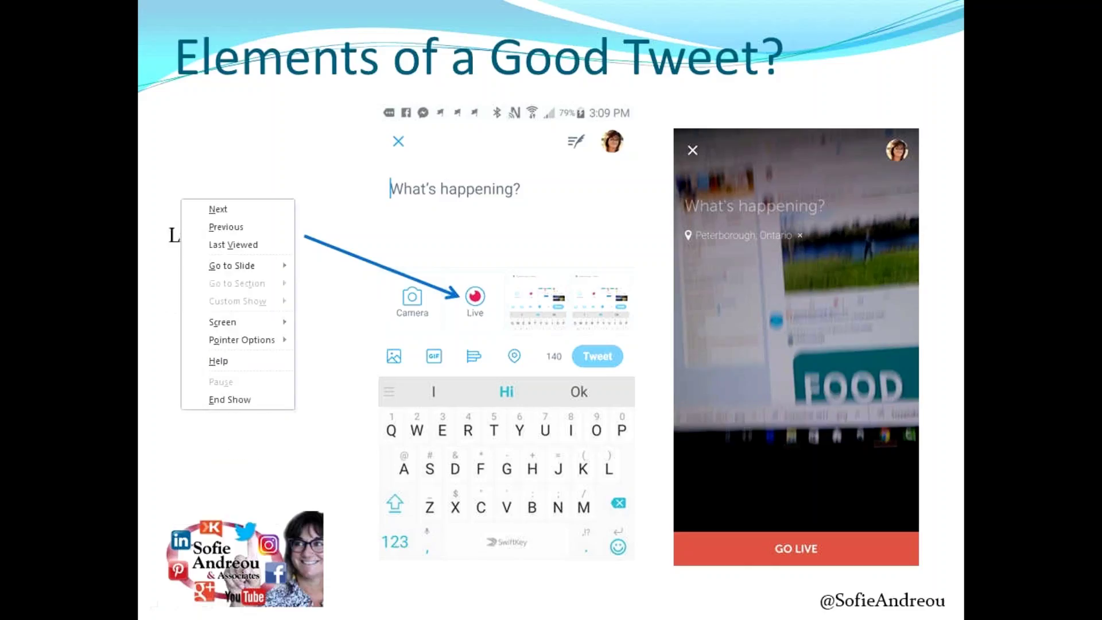
right_click(210, 172)
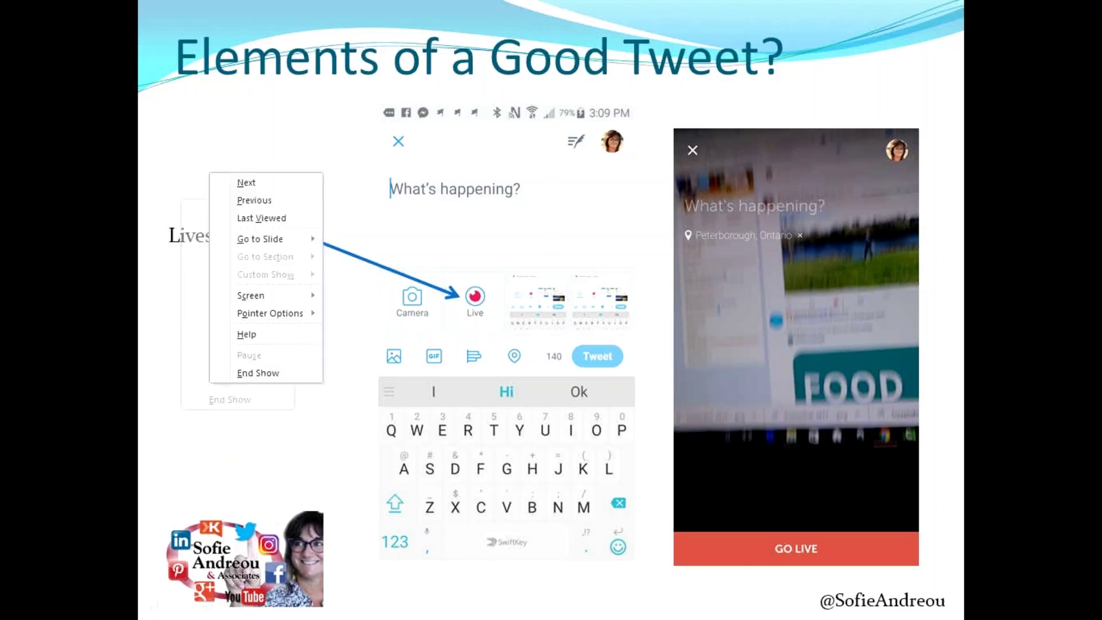
key("Escape")
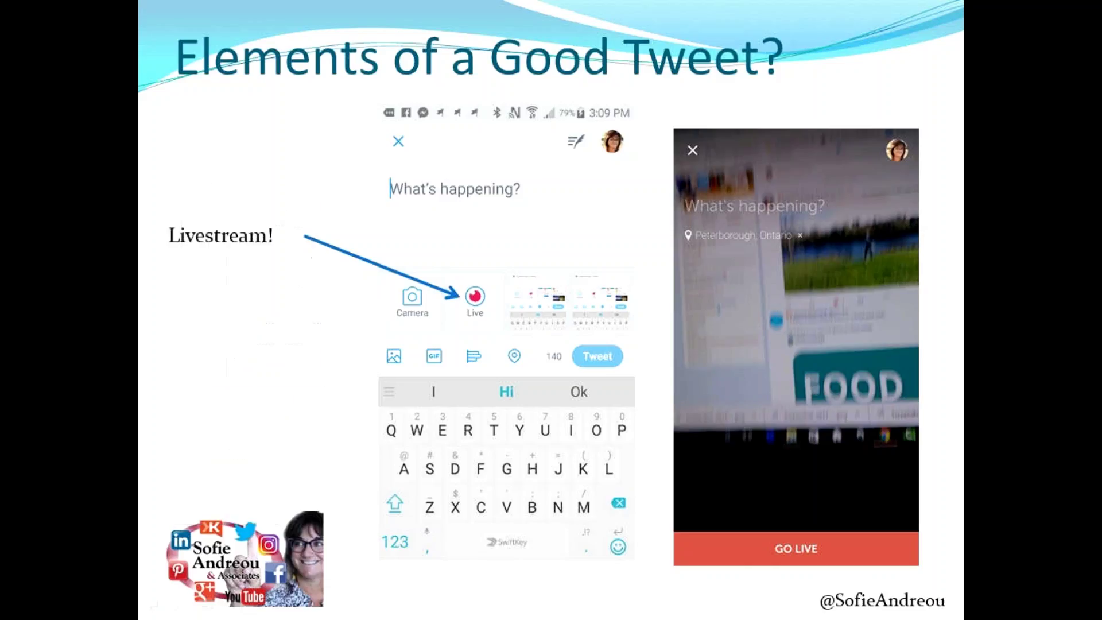
- Advance the slide show to the Twitter Analytics slide
key("Right")
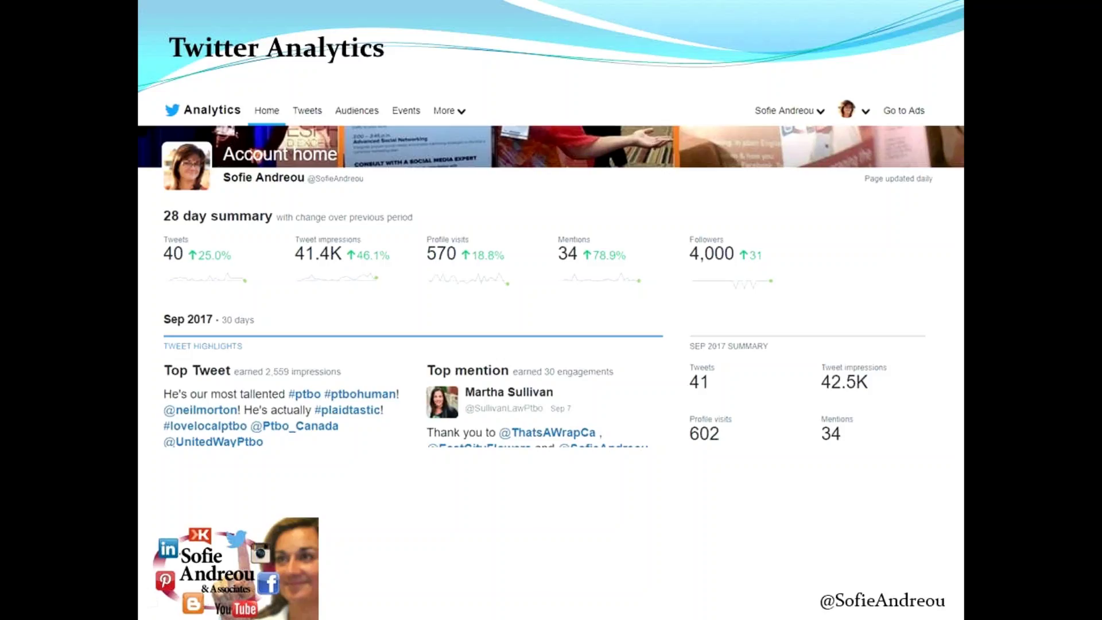
right_click(198, 319)
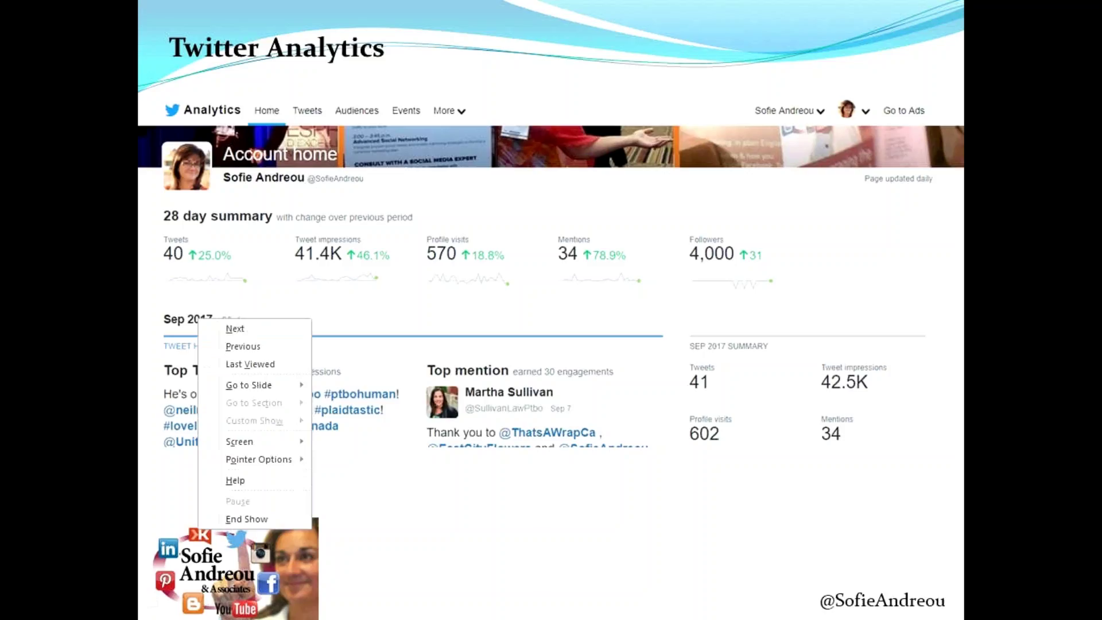
key("Escape")
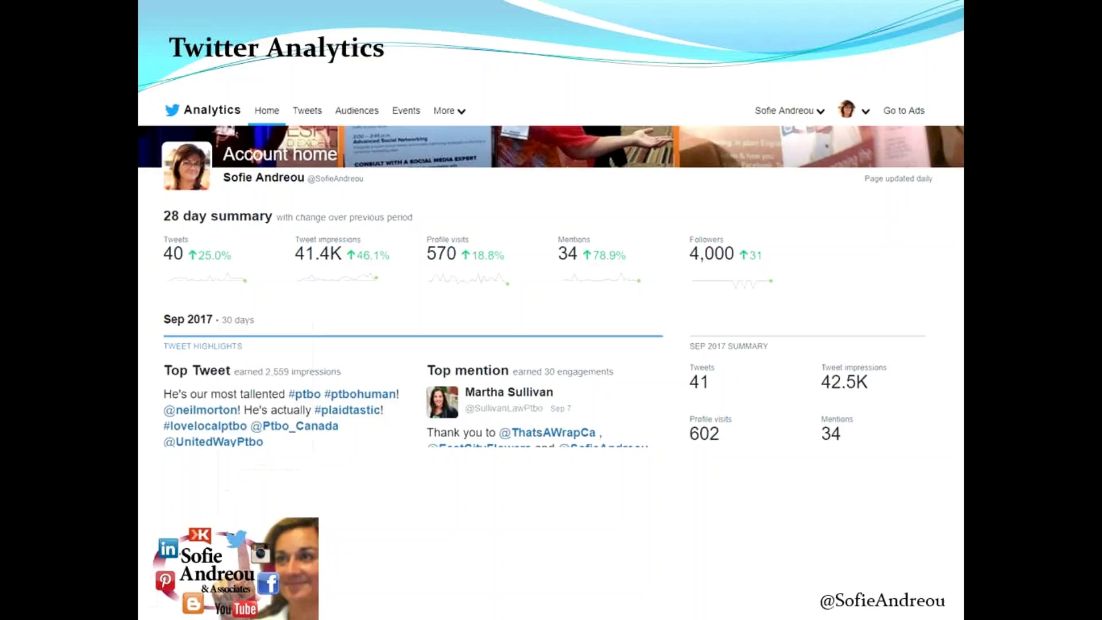
- End the slide show at the Twitter Analytics slide and switch to the Chrome window with the Periscope broadcast page
key("Right")
key("Left")
key("Escape")
mouse_move(566, 602)
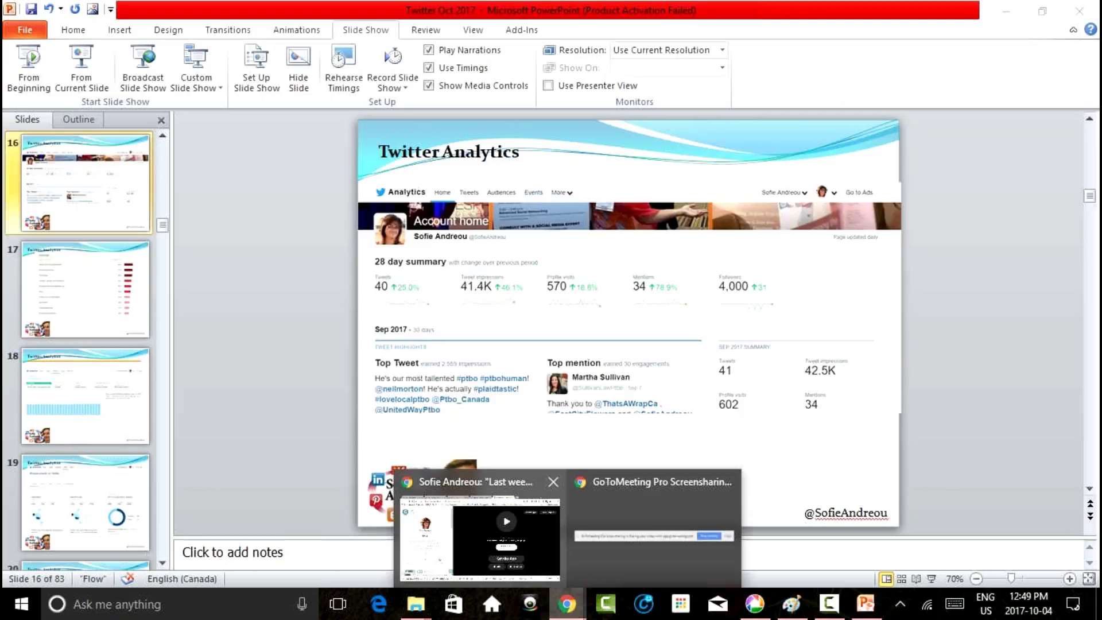
left_click(479, 517)
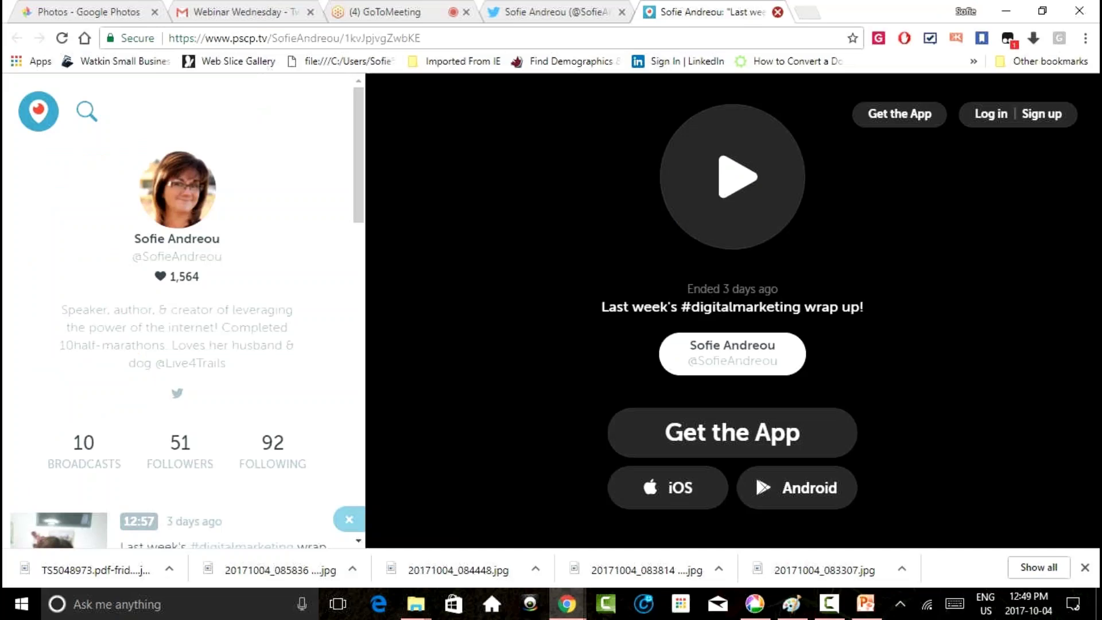
- Close the Periscope broadcast page and open Twitter Analytics for the account from the Twitter profile
left_click(777, 12)
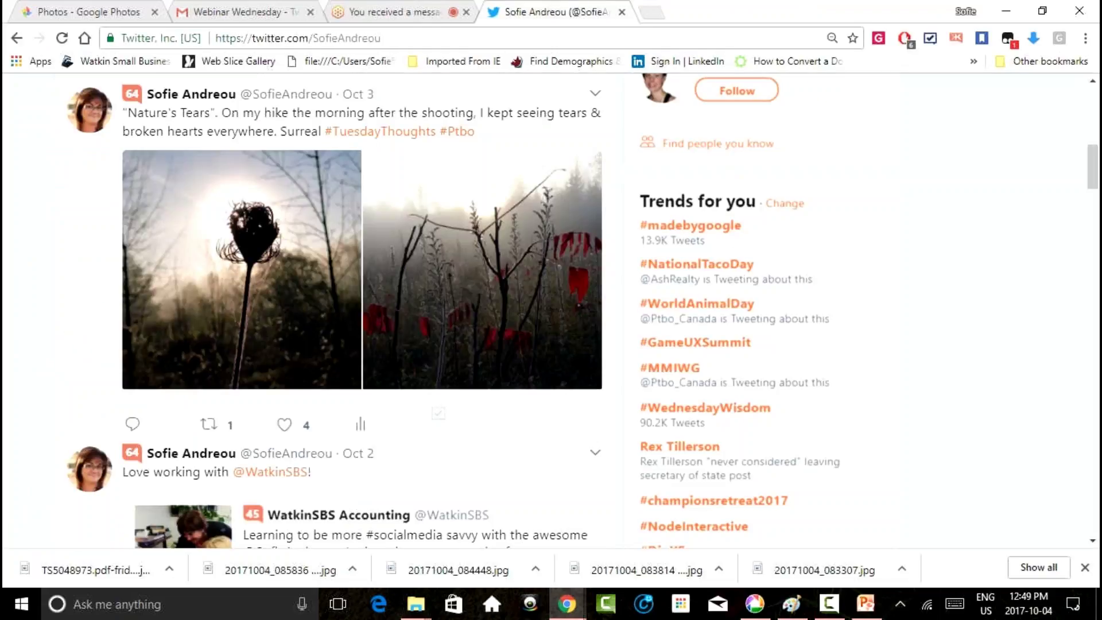
scroll(551, 316, "up", 10)
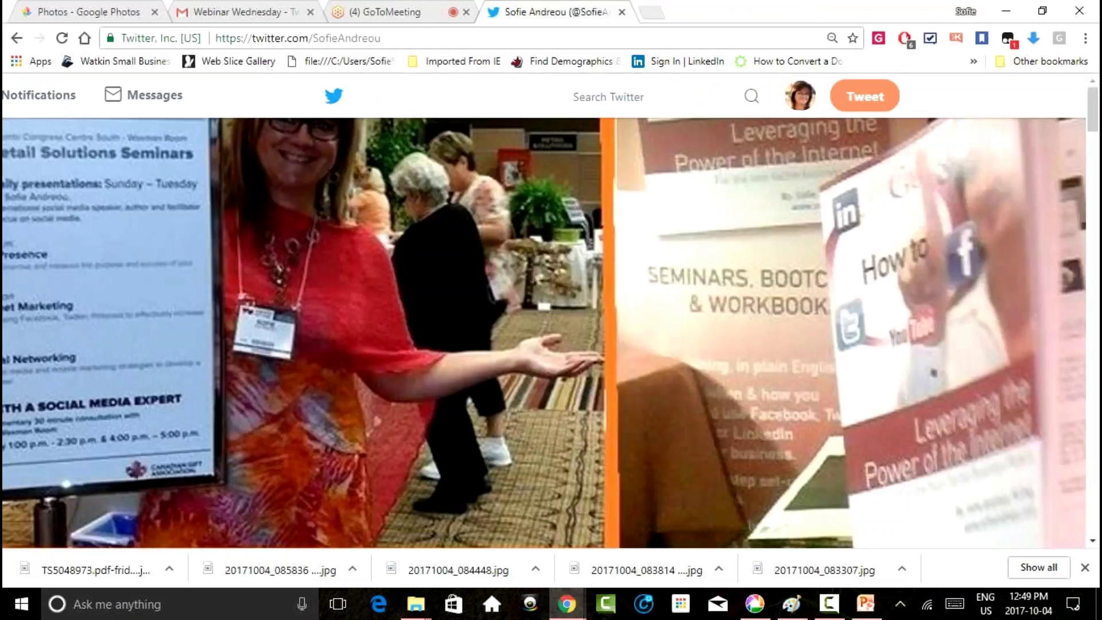
left_click(800, 96)
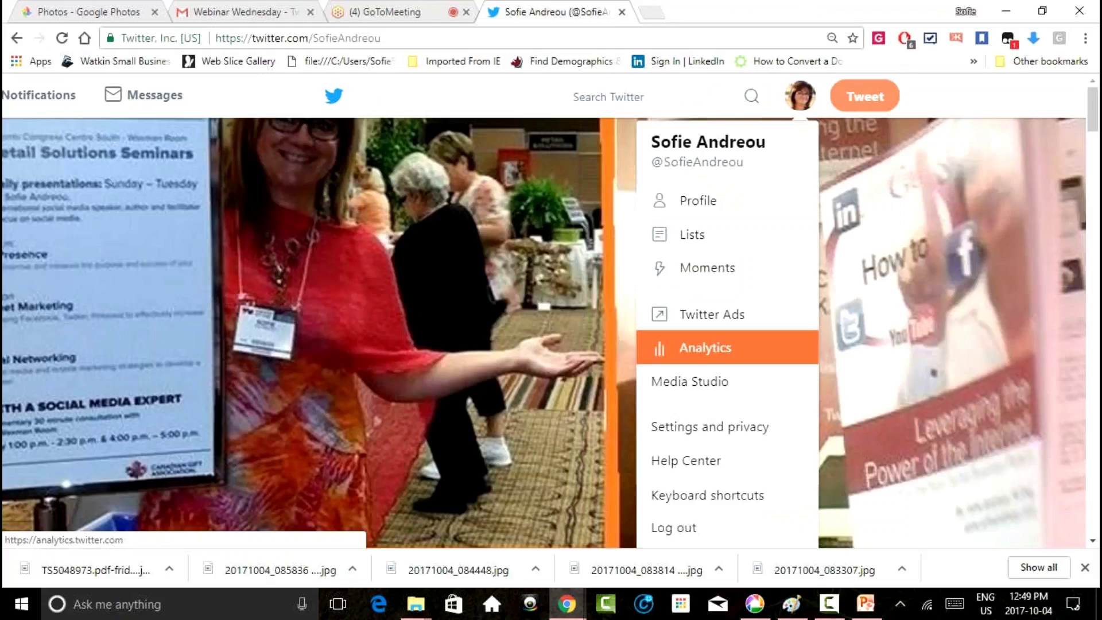
left_click(706, 347)
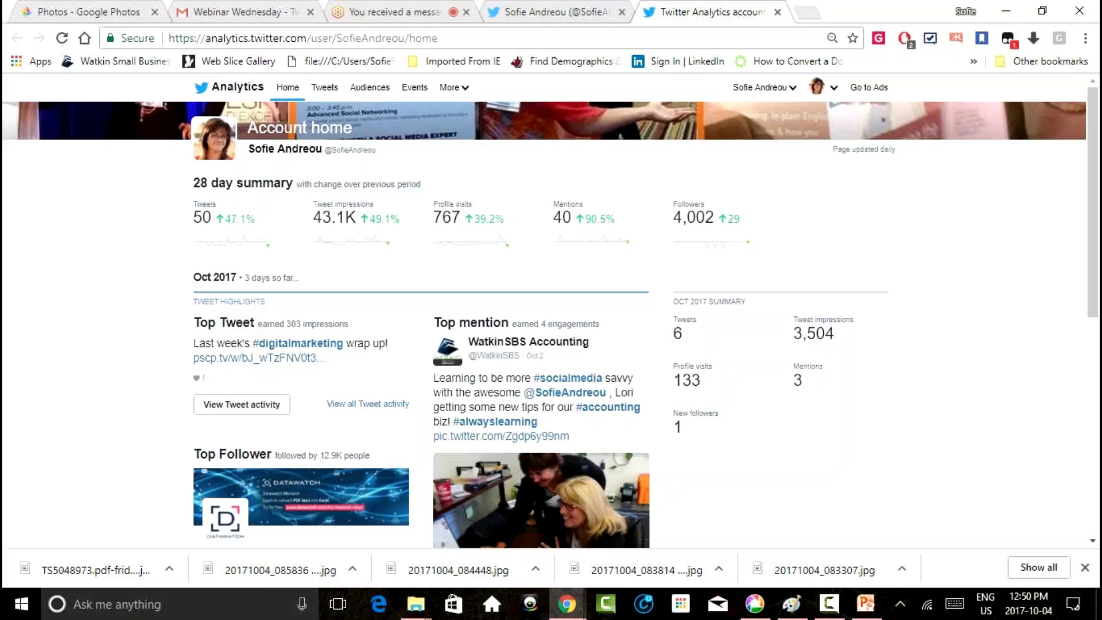
- Review the account's monthly analytics summaries and tweet highlights from Oct 2017 back to May 2017, then return to the 28 day summary
scroll(551, 316, "down", 1)
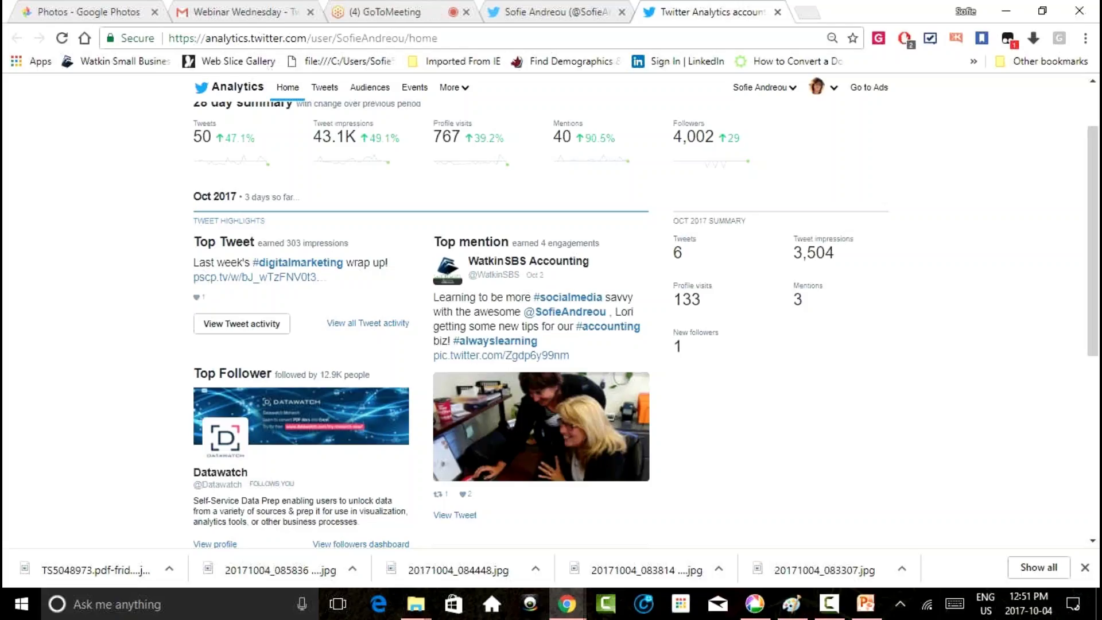
scroll(539, 316, "down", 3)
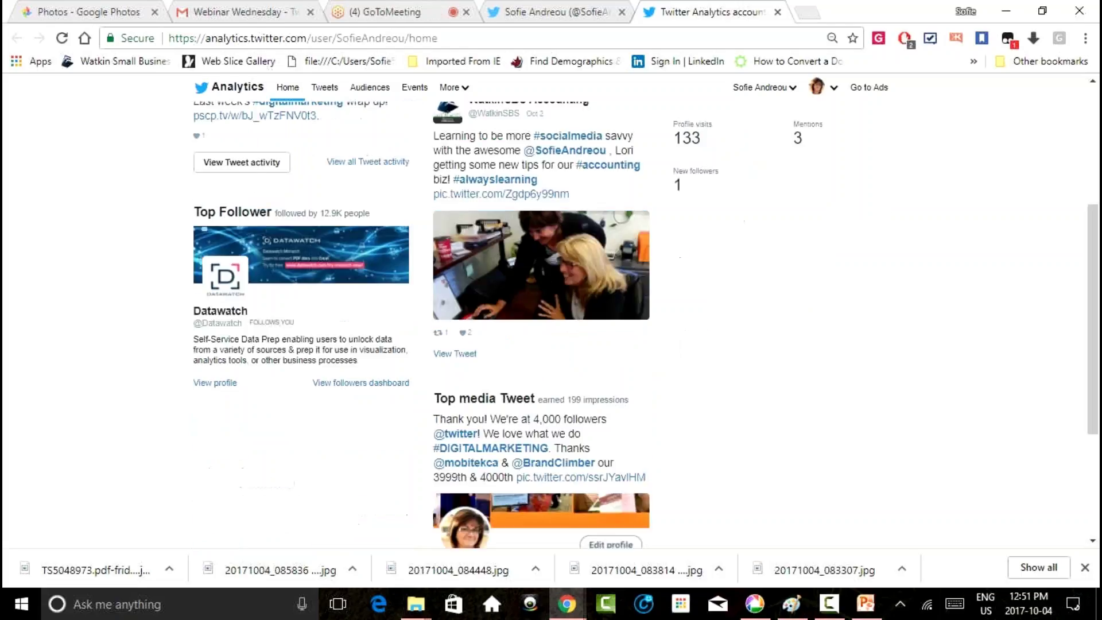
scroll(540, 316, "down", 3)
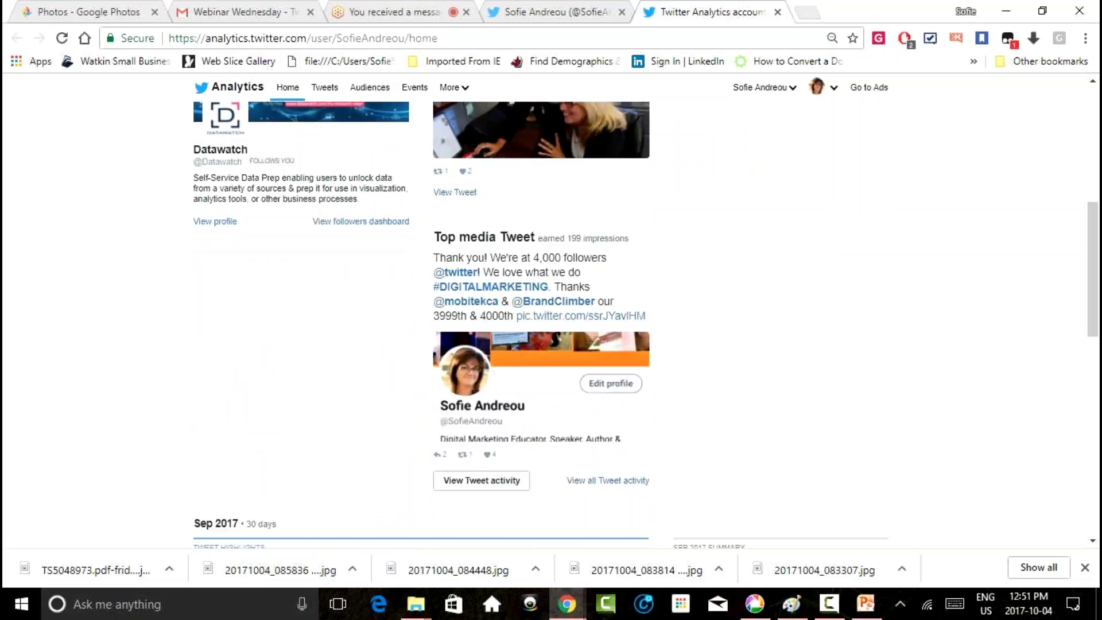
scroll(539, 316, "down", 3)
scroll(540, 316, "down", 3)
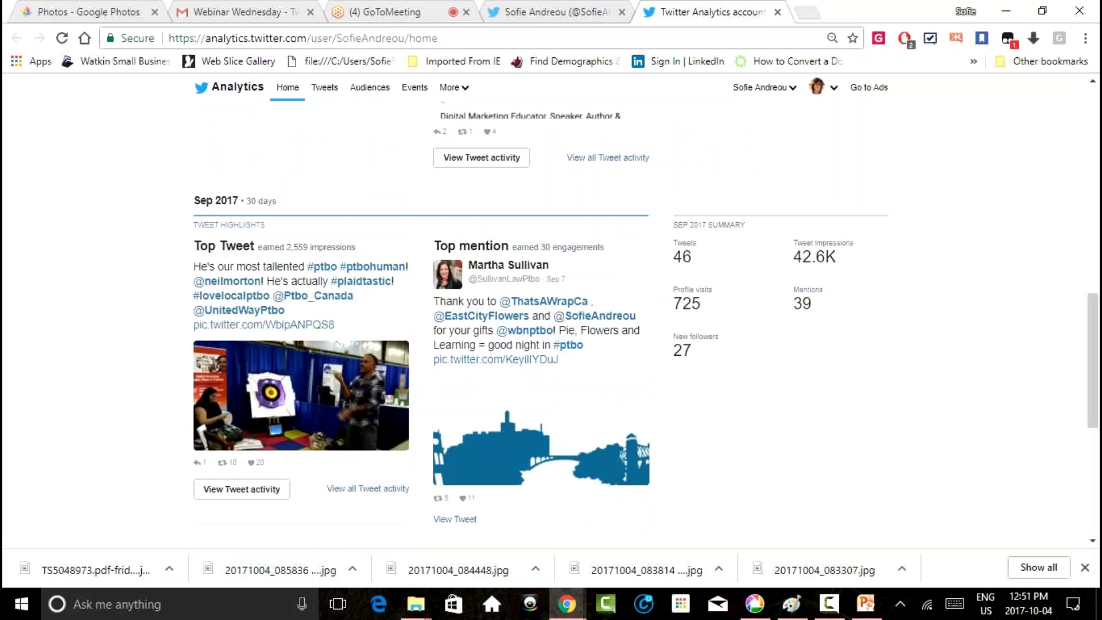
scroll(540, 316, "down", 1)
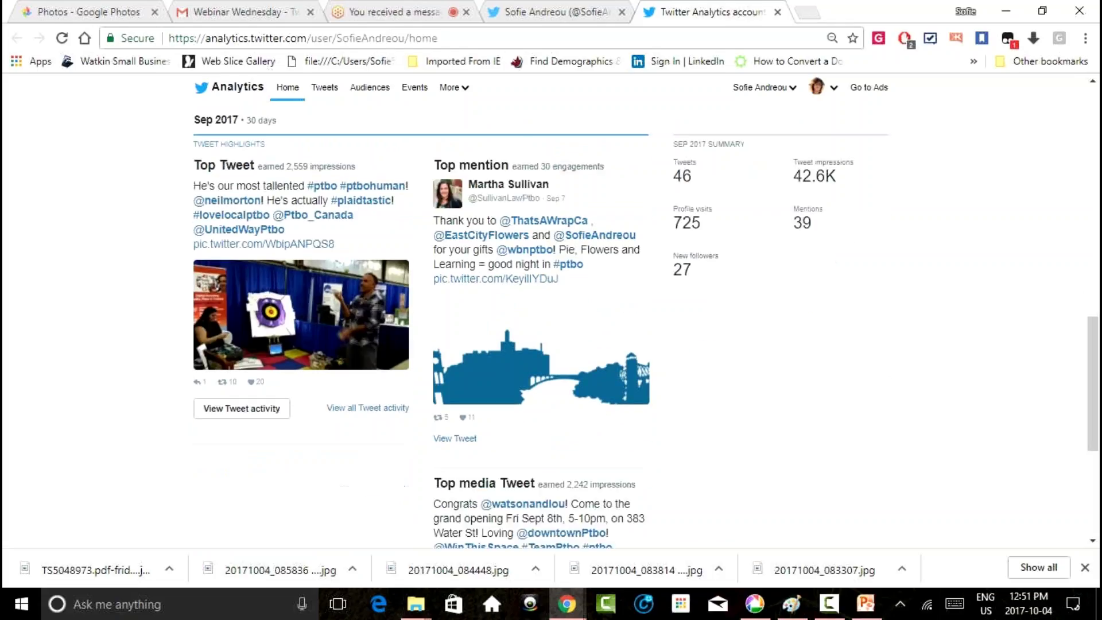
scroll(540, 315, "down", 8)
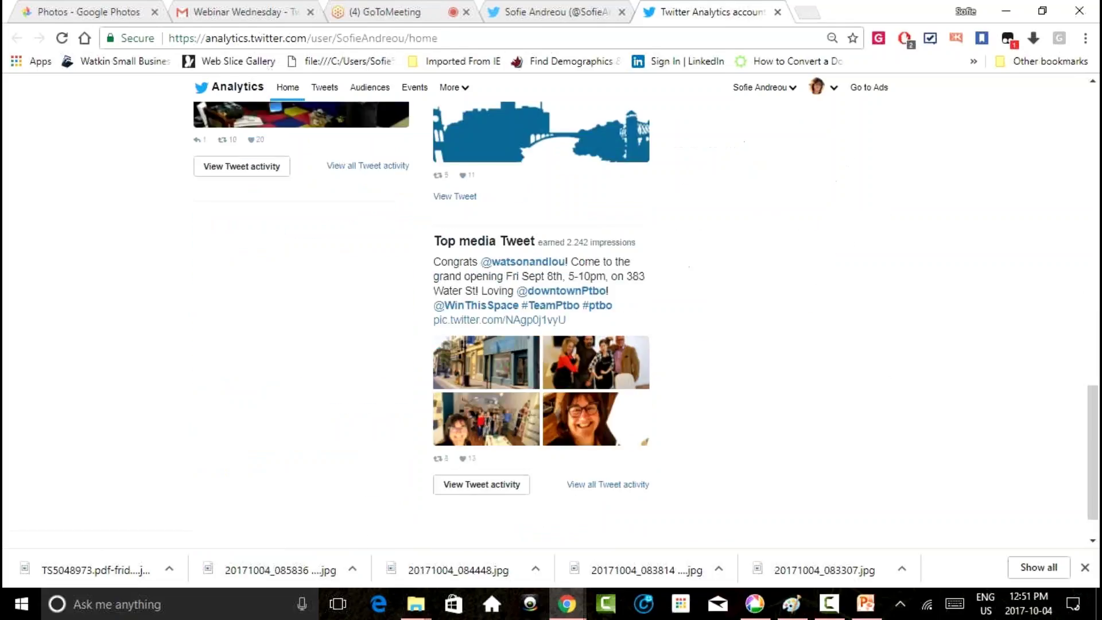
scroll(540, 316, "down", 2)
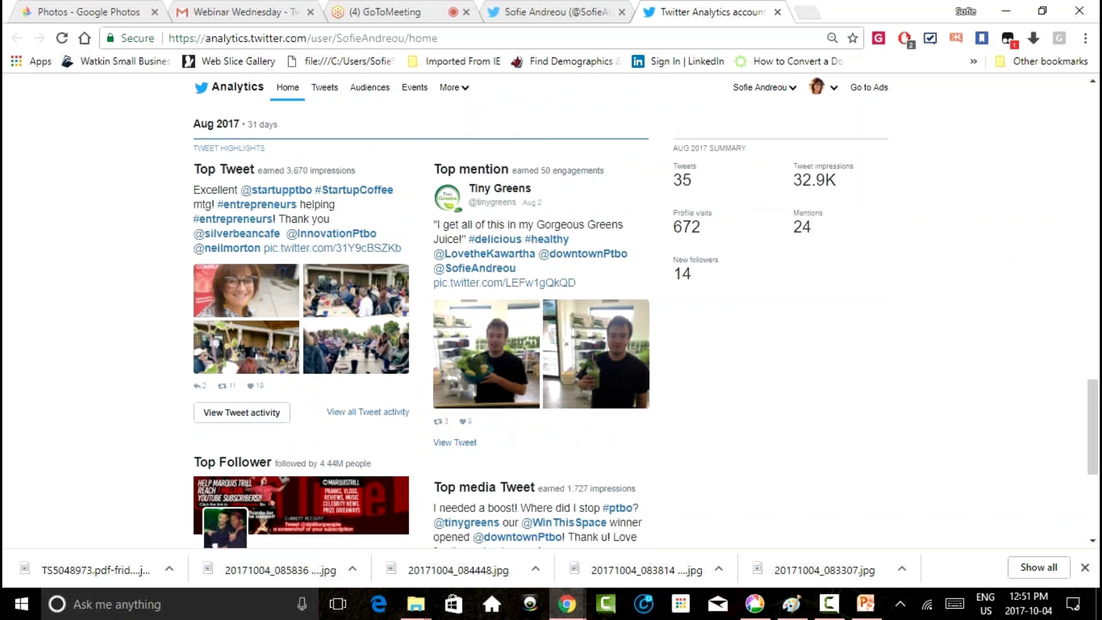
scroll(540, 316, "down", 8)
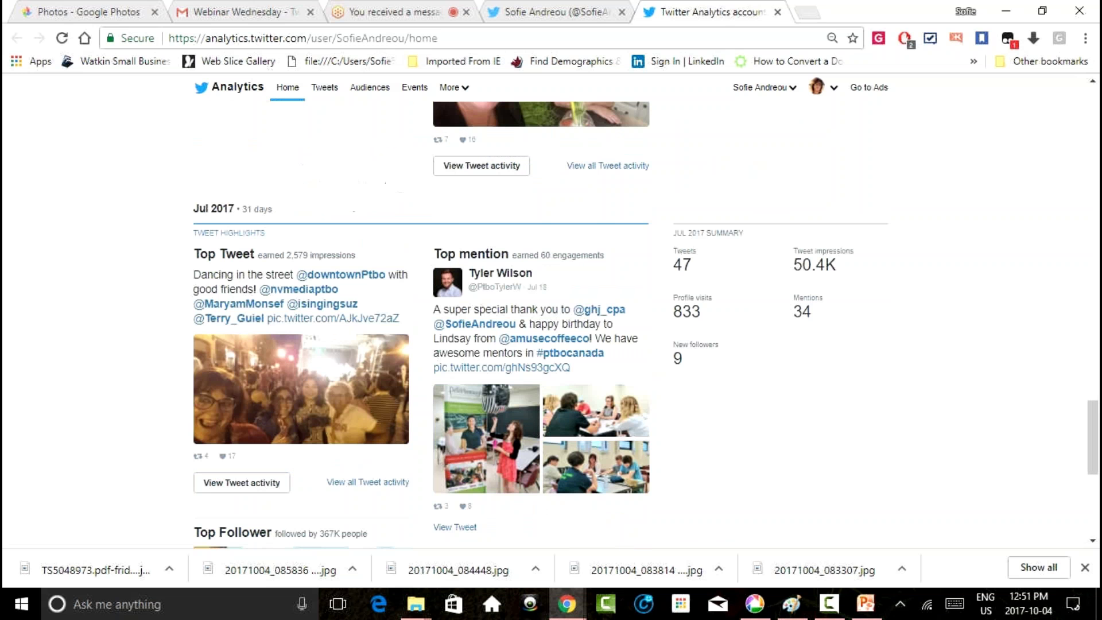
scroll(539, 315, "down", 8)
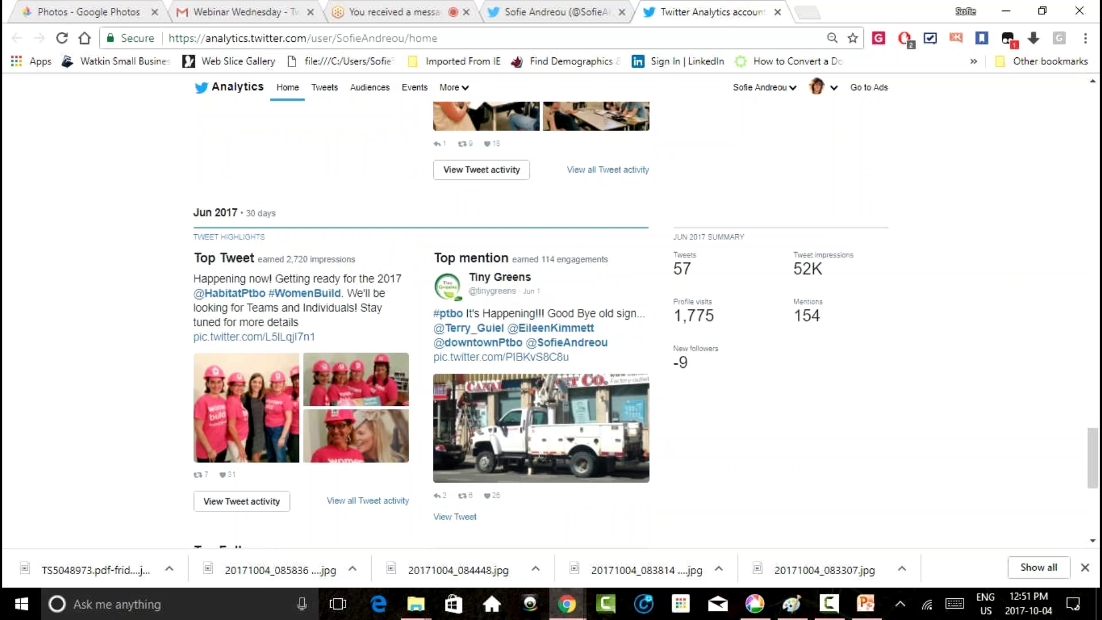
scroll(540, 316, "down", 2)
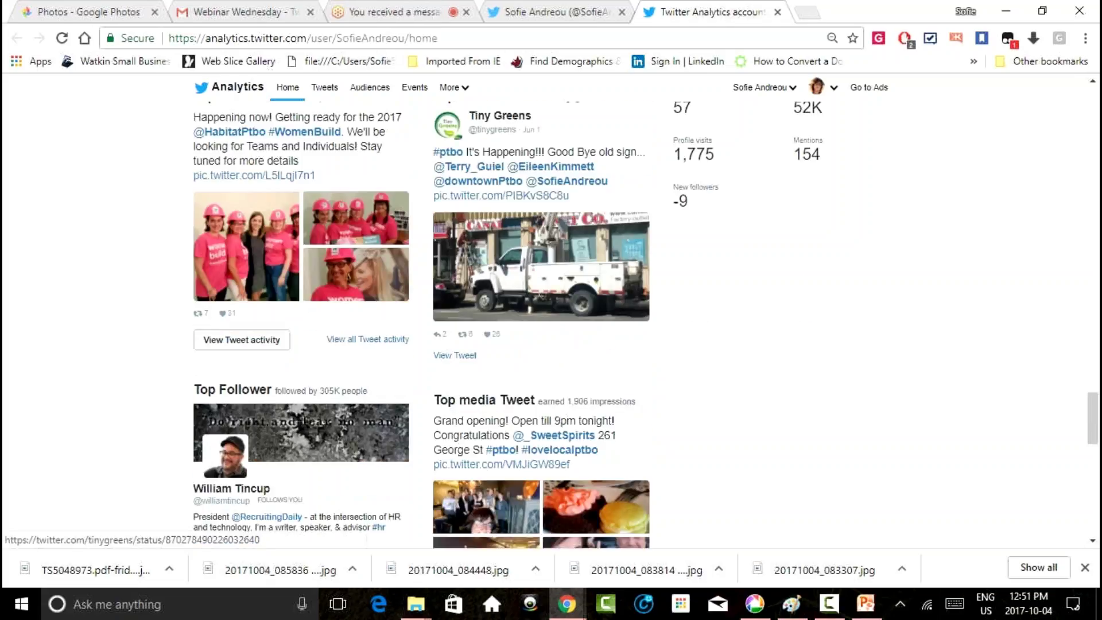
scroll(422, 315, "down", 1)
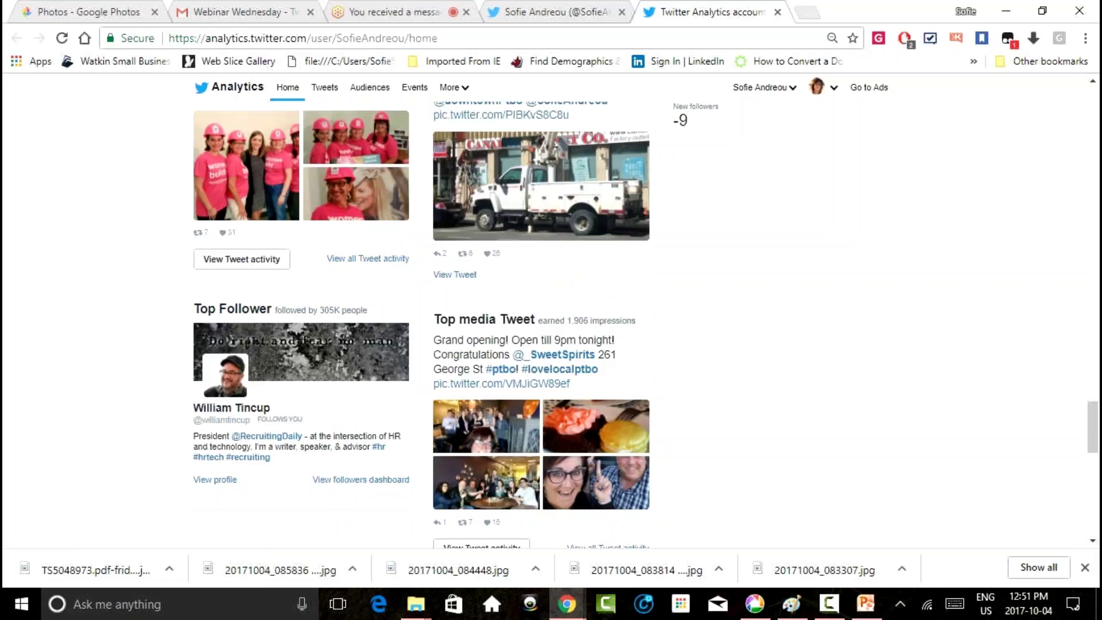
scroll(540, 315, "down", 3)
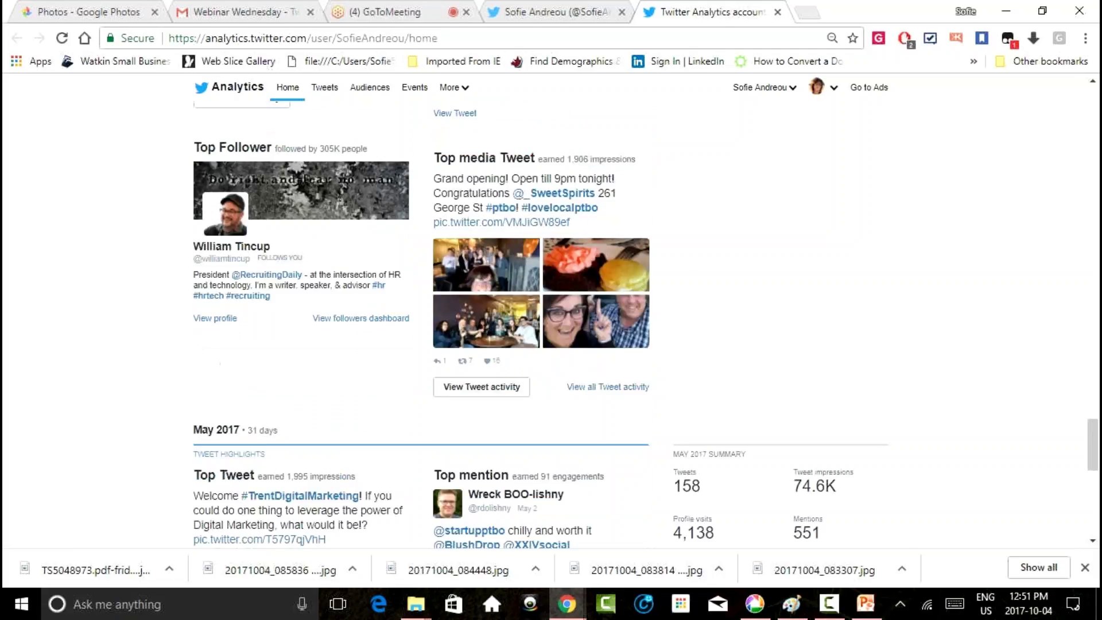
scroll(540, 315, "down", 3)
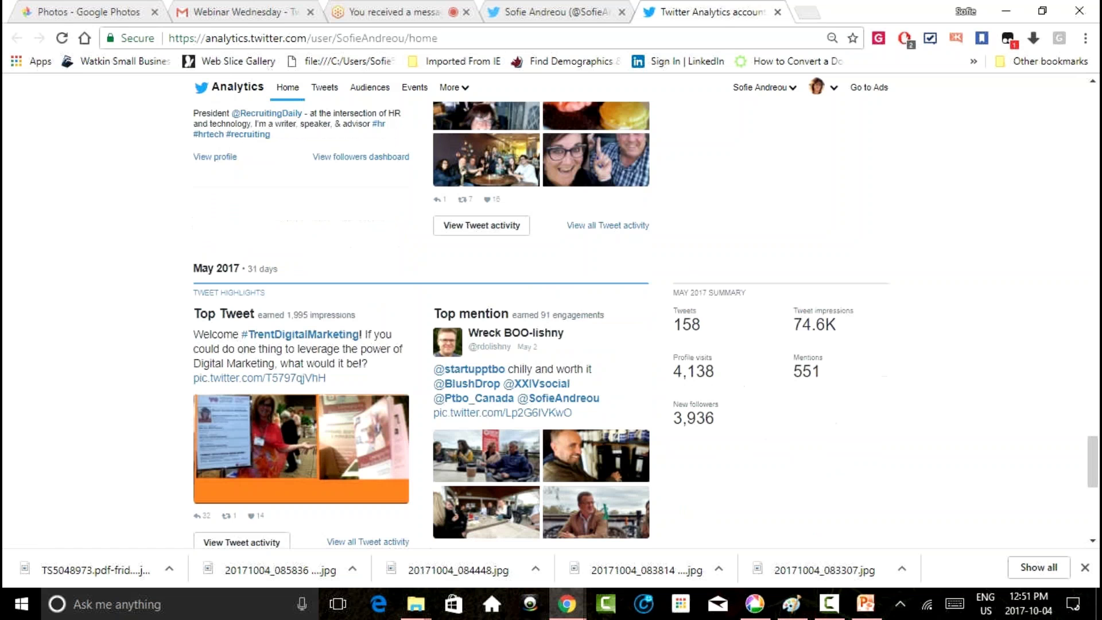
scroll(539, 316, "down", 3)
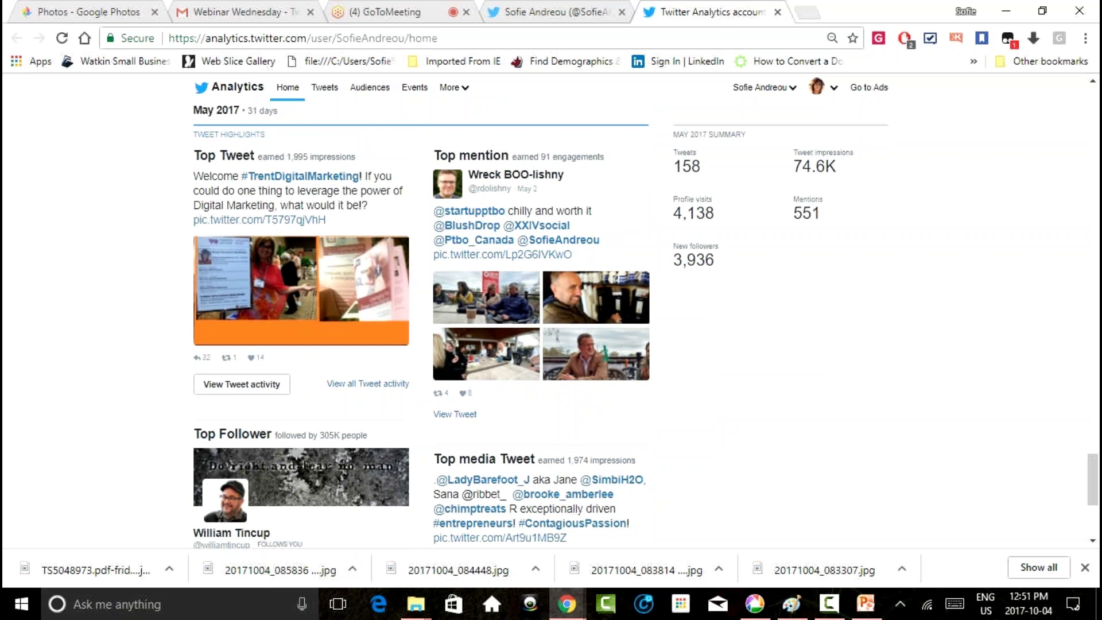
scroll(539, 316, "up", 6)
scroll(539, 315, "up", 3)
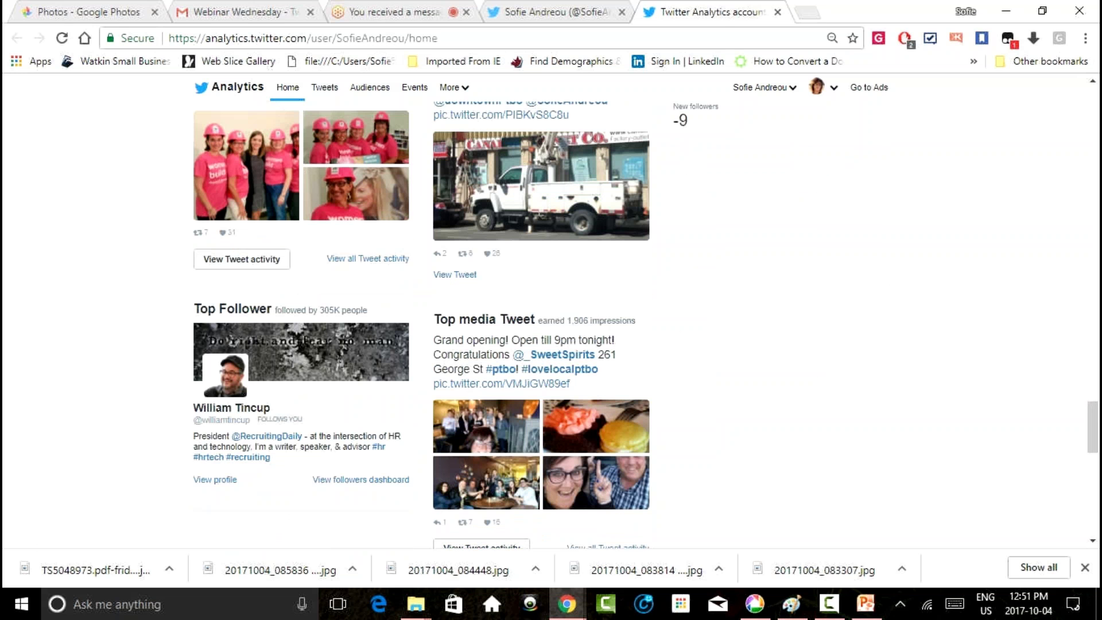
scroll(539, 316, "up", 2)
scroll(540, 316, "up", 20)
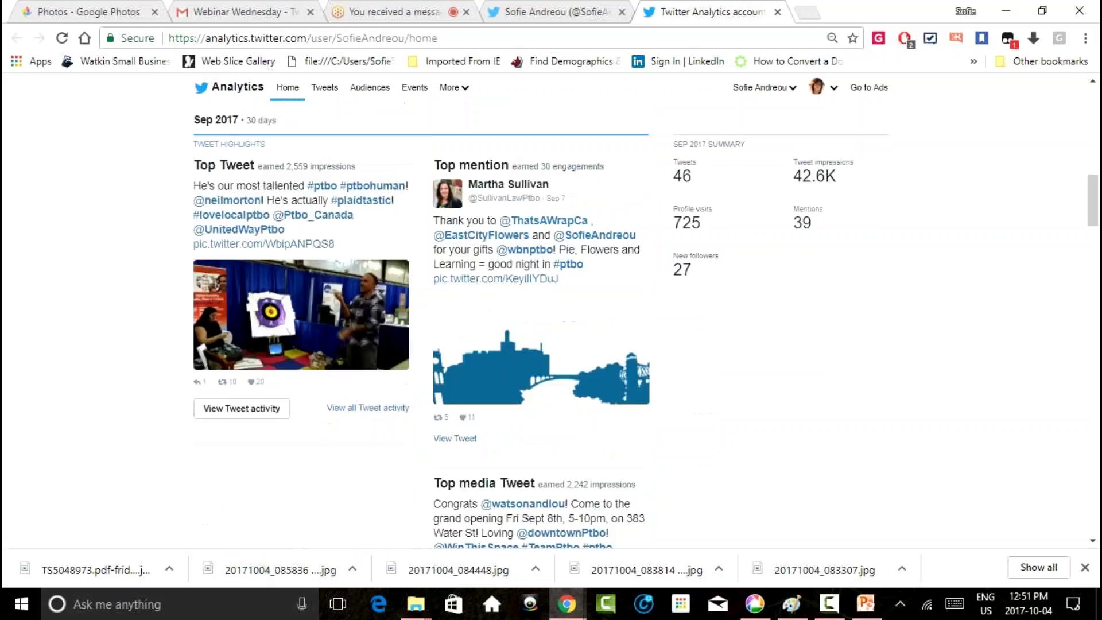
scroll(539, 315, "up", 5)
scroll(539, 315, "up", 6)
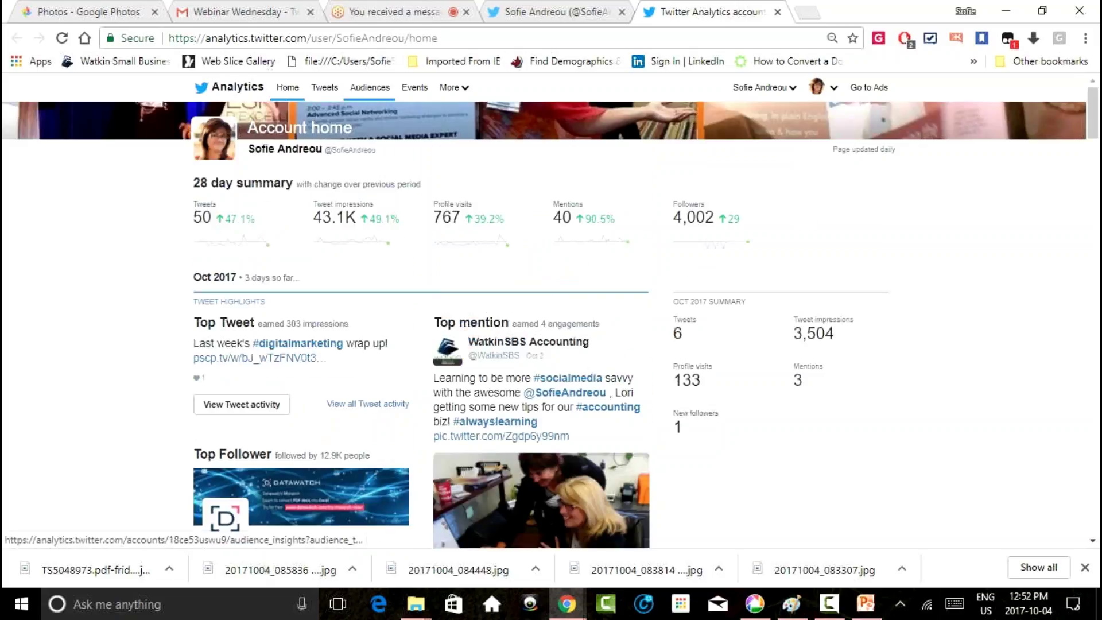
- Open the Tweet activity report, show the Top Tweets, and review their impressions, engagements and engagement rates
left_click(325, 87)
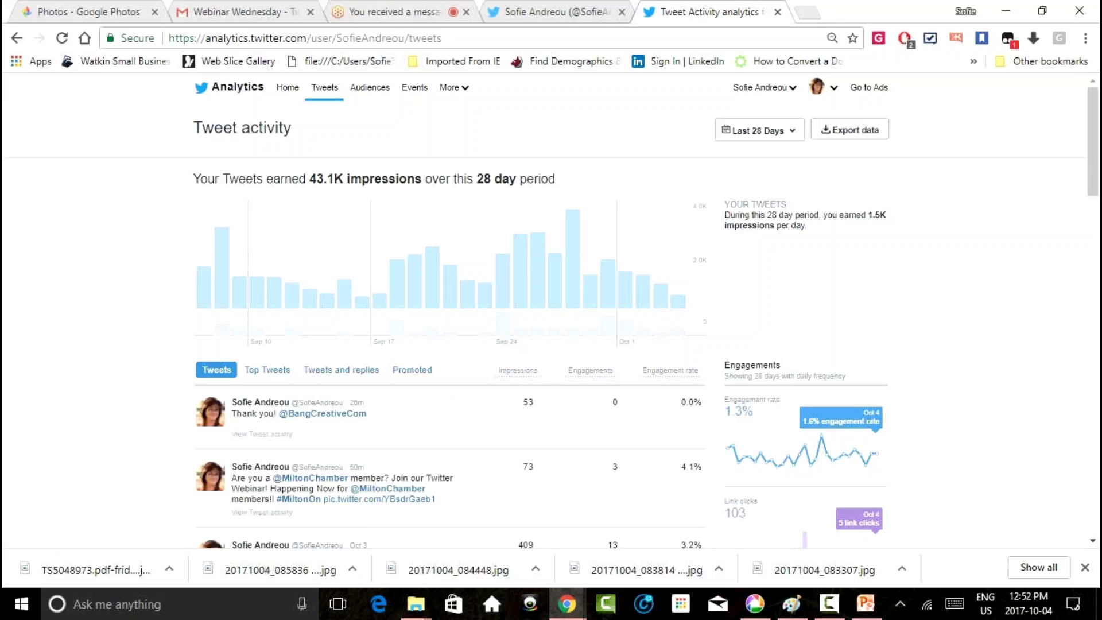
left_click(267, 370)
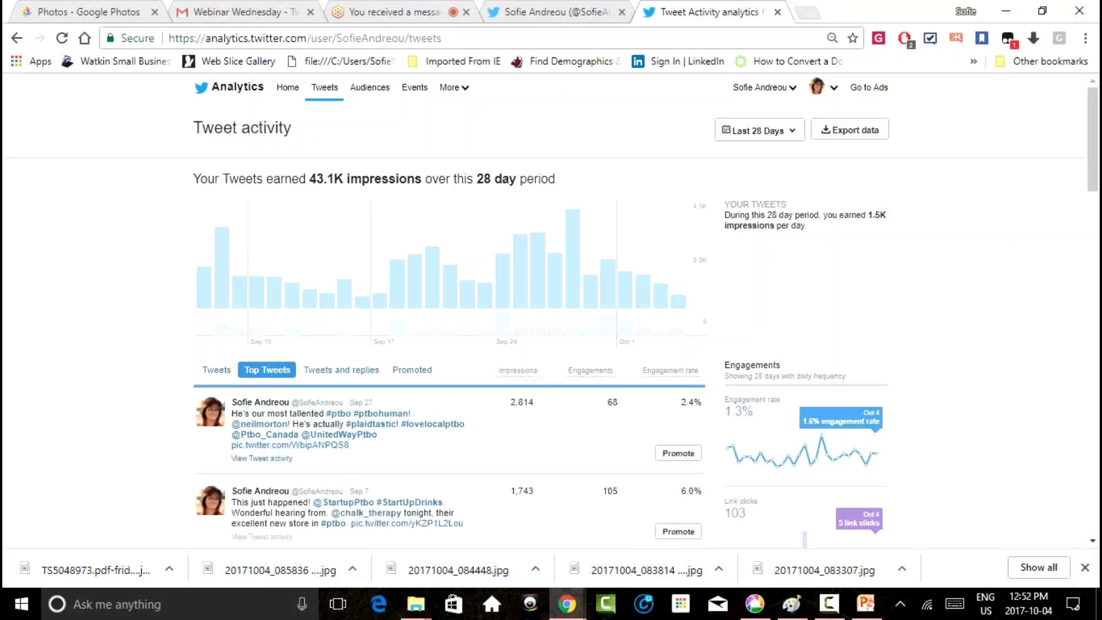
scroll(447, 344, "down", 3)
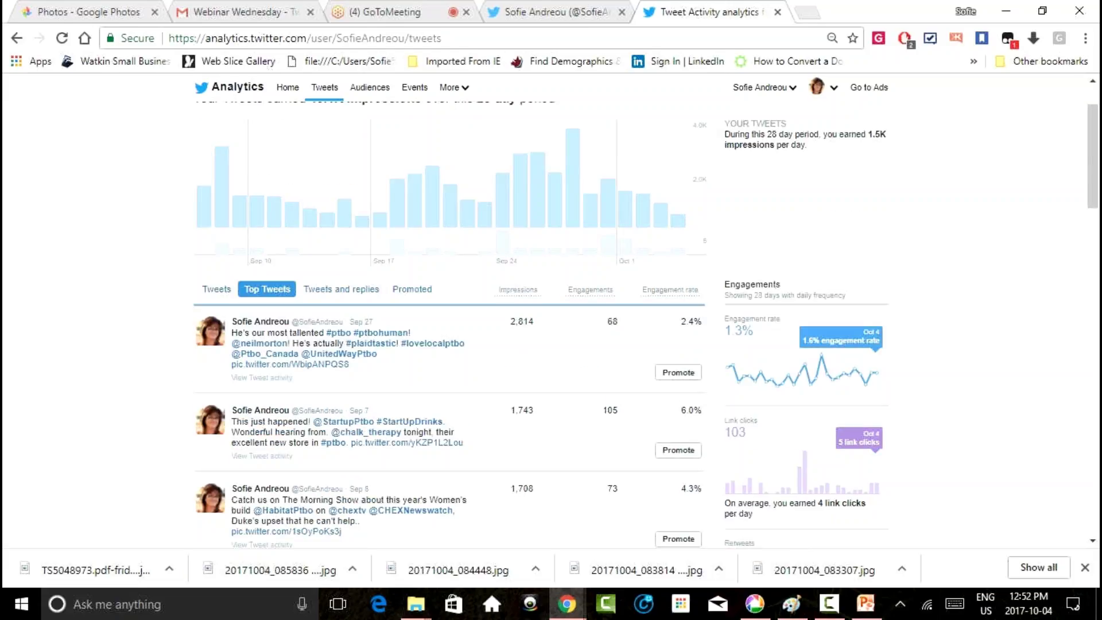
scroll(447, 344, "down", 2)
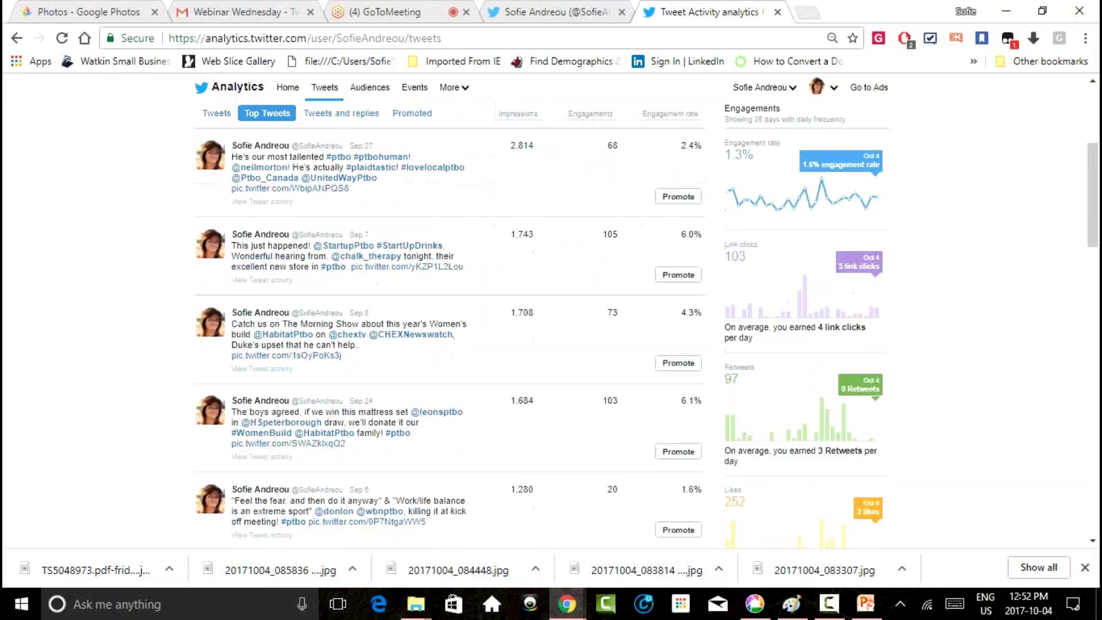
scroll(448, 345, "up", 5)
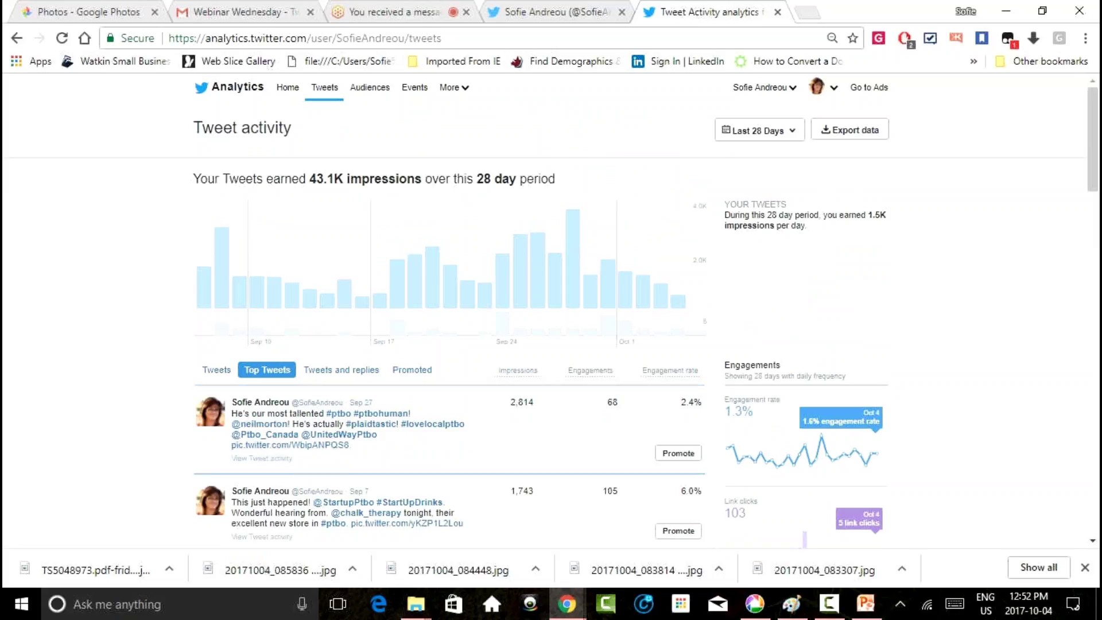
mouse_move(590, 371)
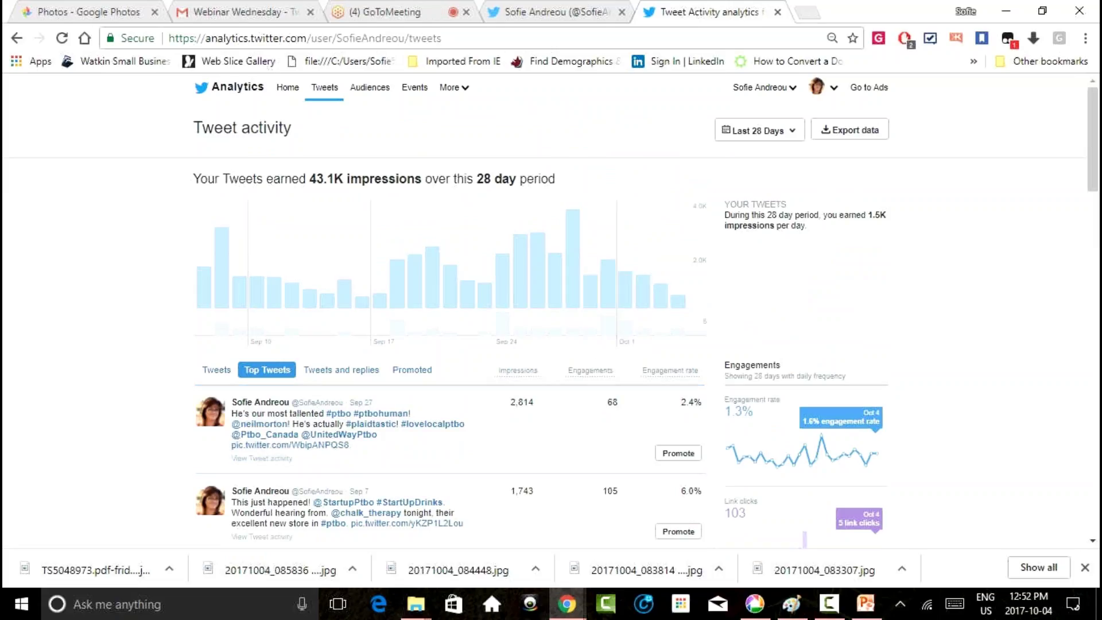
scroll(448, 390, "down", 3)
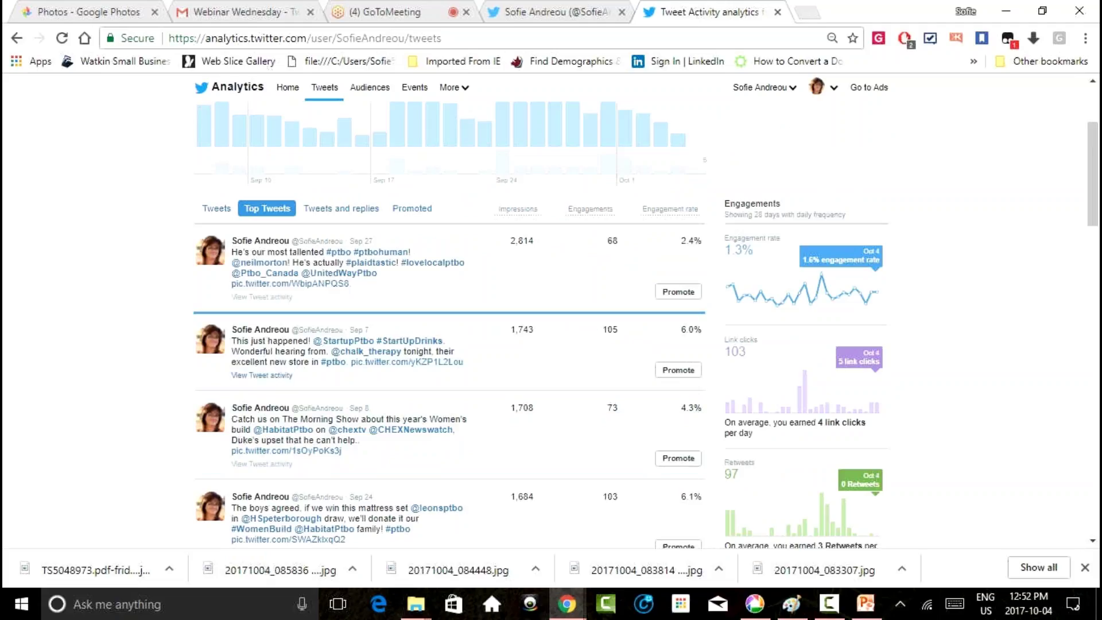
scroll(397, 330, "down", 6)
scroll(397, 330, "up", 9)
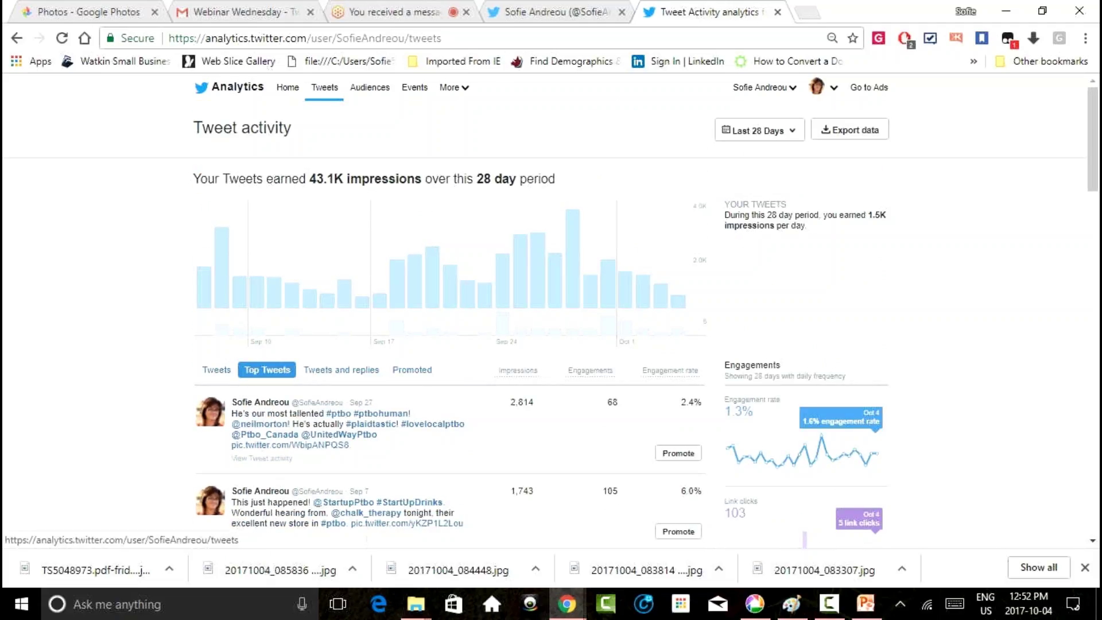
- Open the Audience insights and examine the follower chart, interests, gender, household income and consumer buying styles
left_click(369, 88)
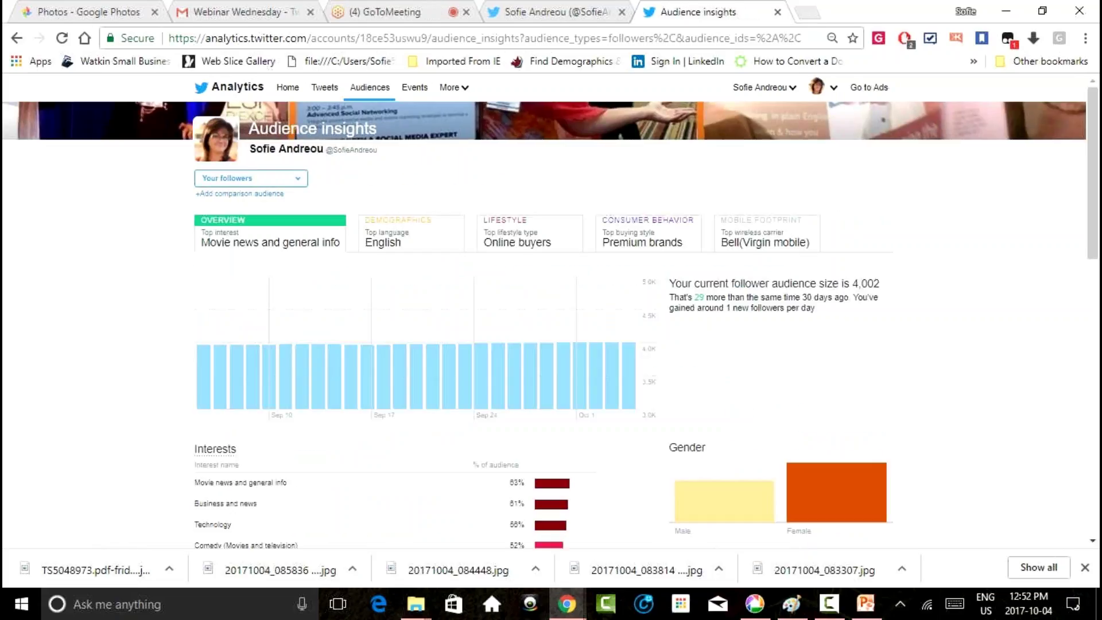
mouse_move(383, 376)
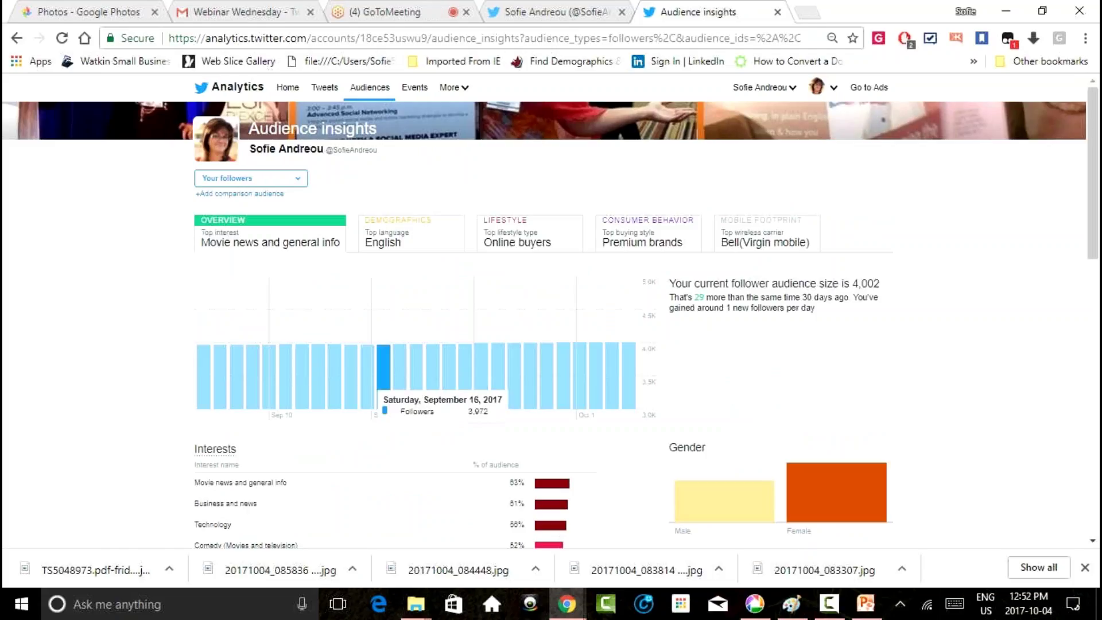
mouse_move(237, 367)
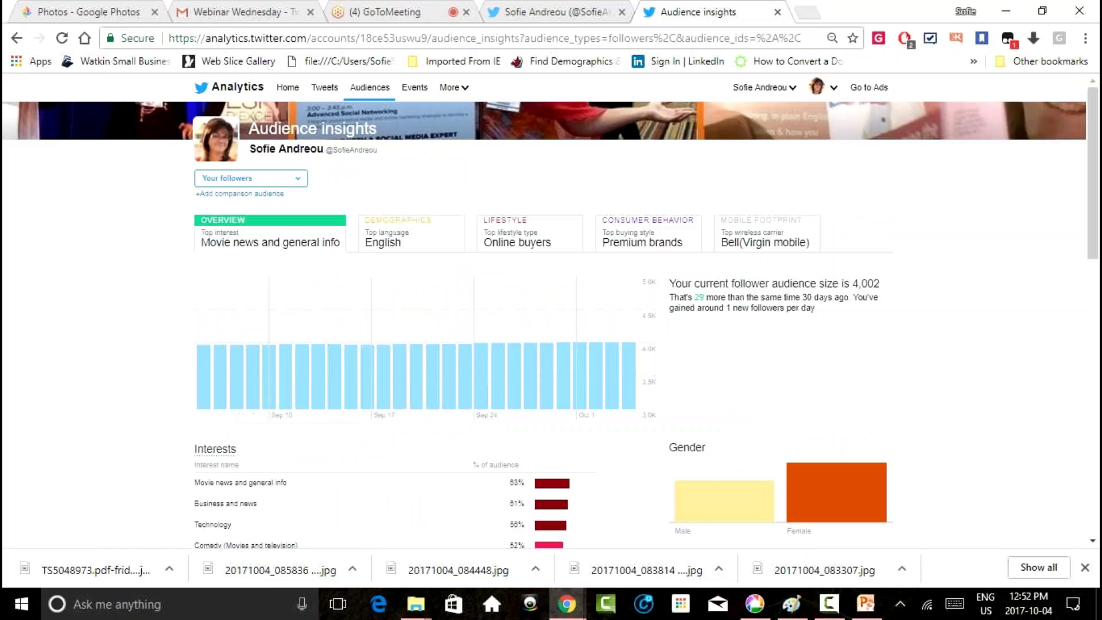
scroll(551, 315, "down", 3)
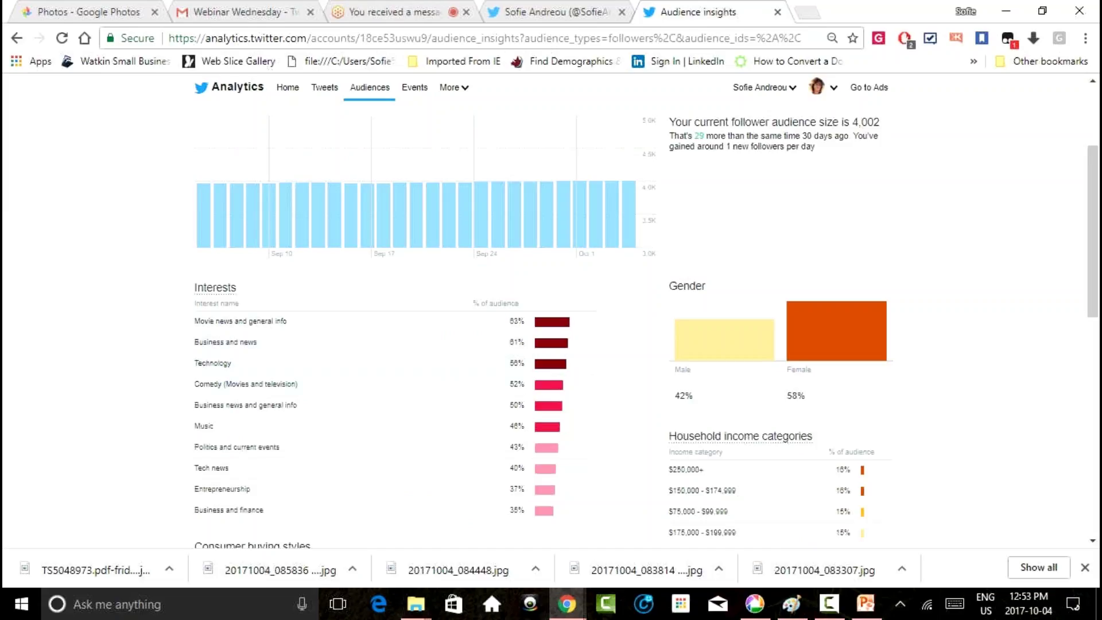
scroll(551, 310, "up", 3)
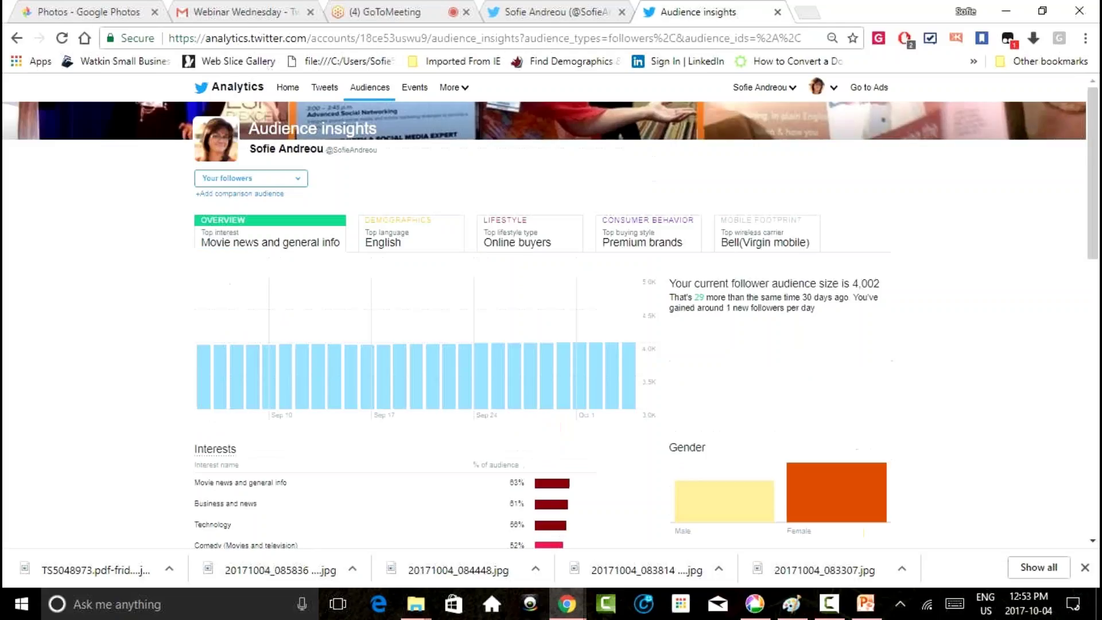
scroll(550, 310, "down", 9)
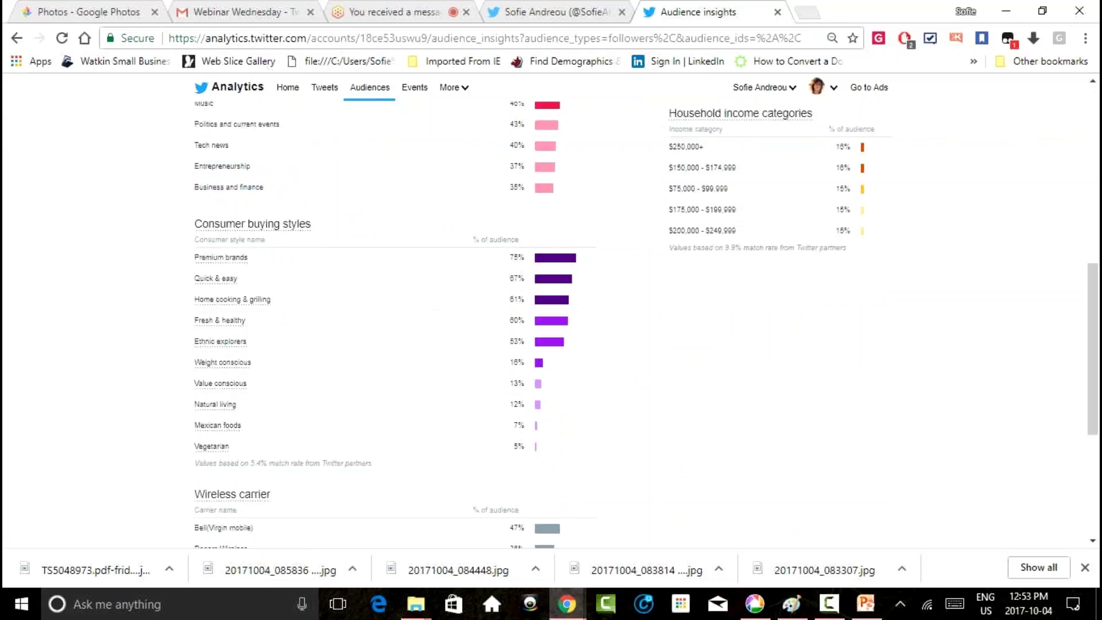
- Examine the audience overview's interests, gender, household income, consumer buying styles and follower chart
scroll(551, 310, "up", 5)
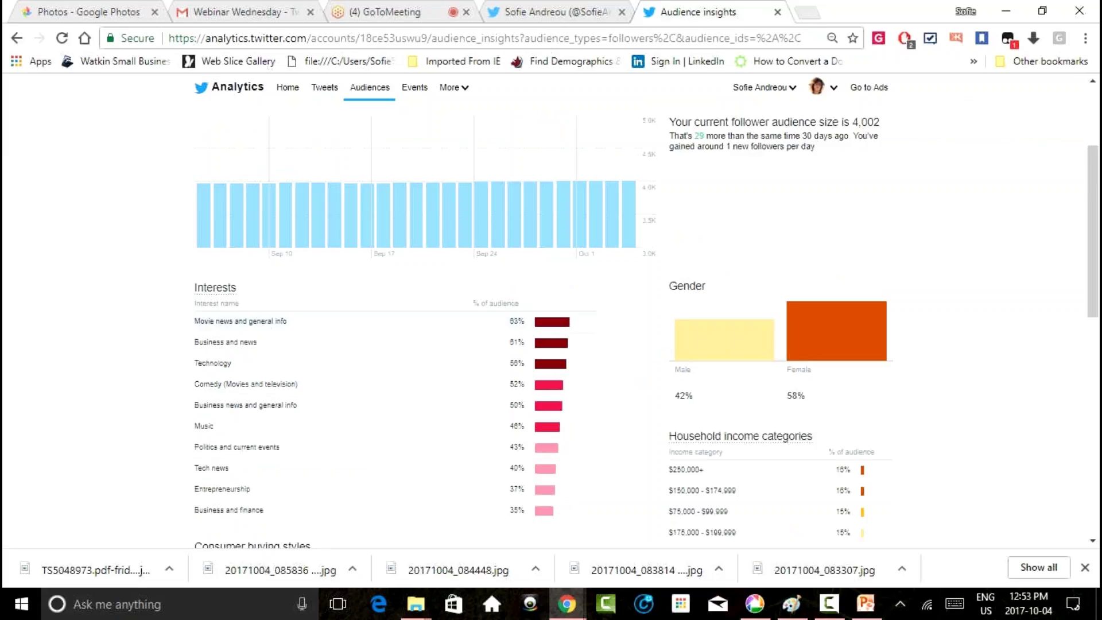
scroll(551, 310, "down", 3)
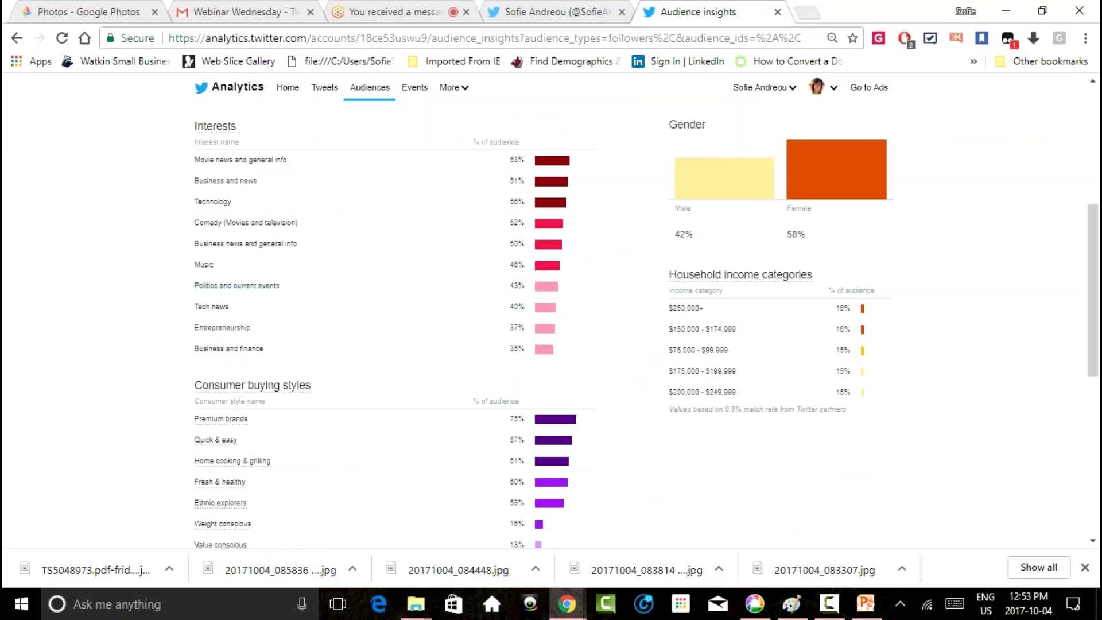
scroll(551, 310, "down", 2)
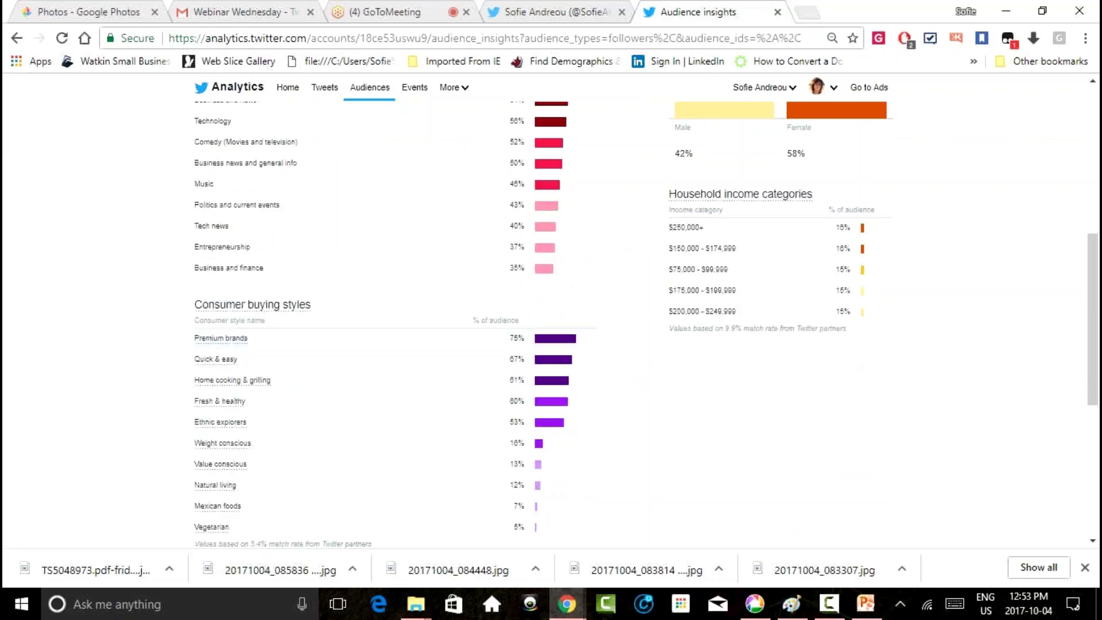
scroll(551, 310, "down", 4)
scroll(551, 310, "down", 2)
scroll(551, 310, "up", 5)
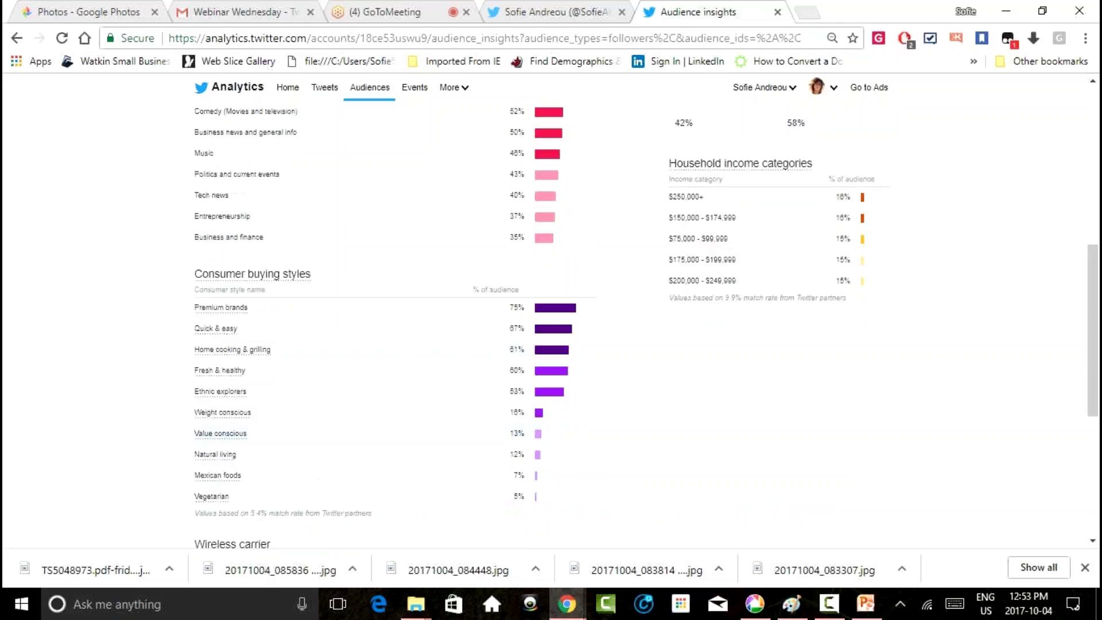
scroll(551, 310, "up", 4)
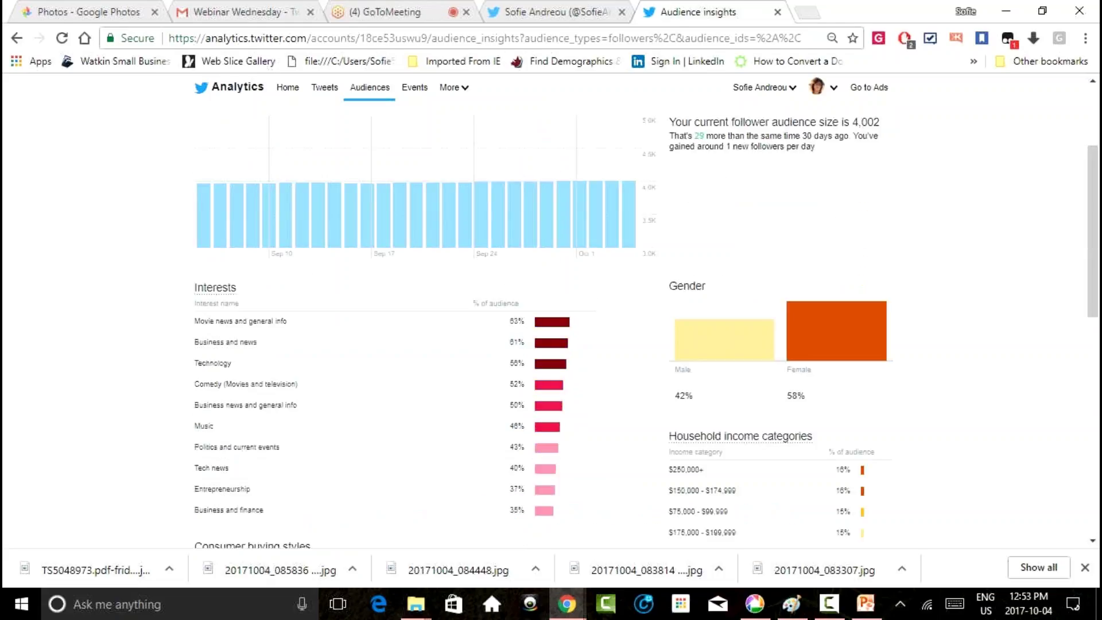
scroll(551, 310, "up", 3)
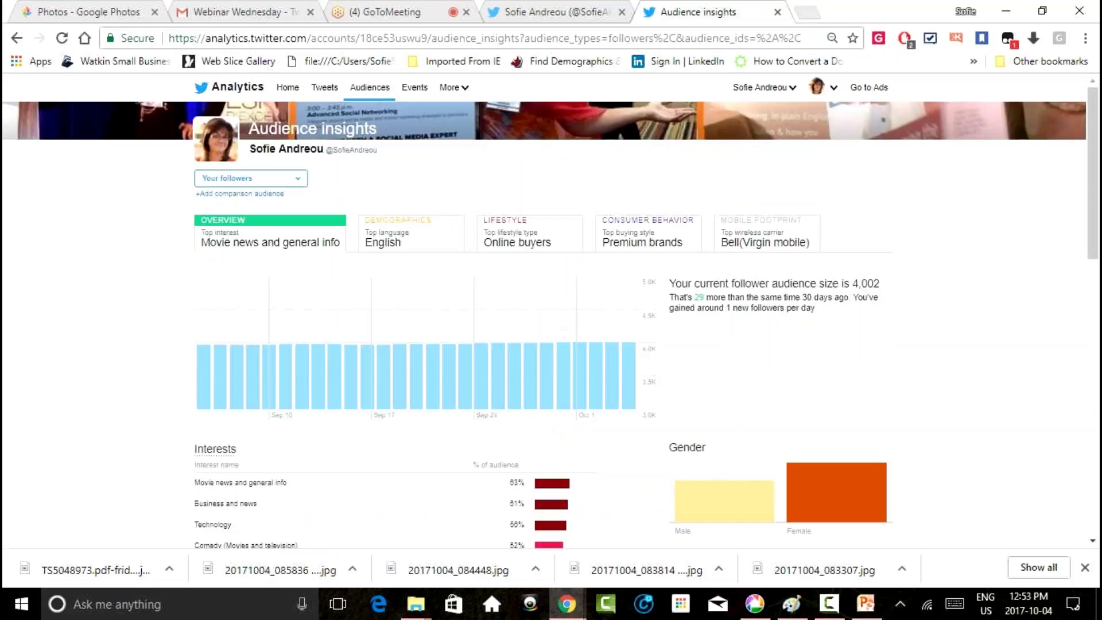
scroll(551, 310, "down", 4)
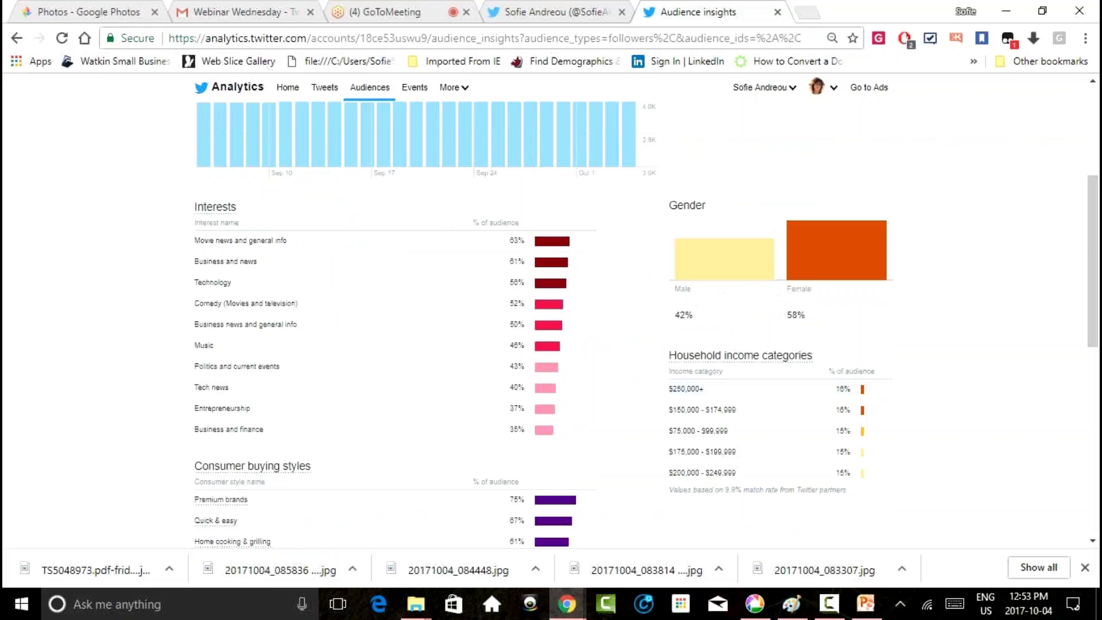
scroll(551, 316, "up", 4)
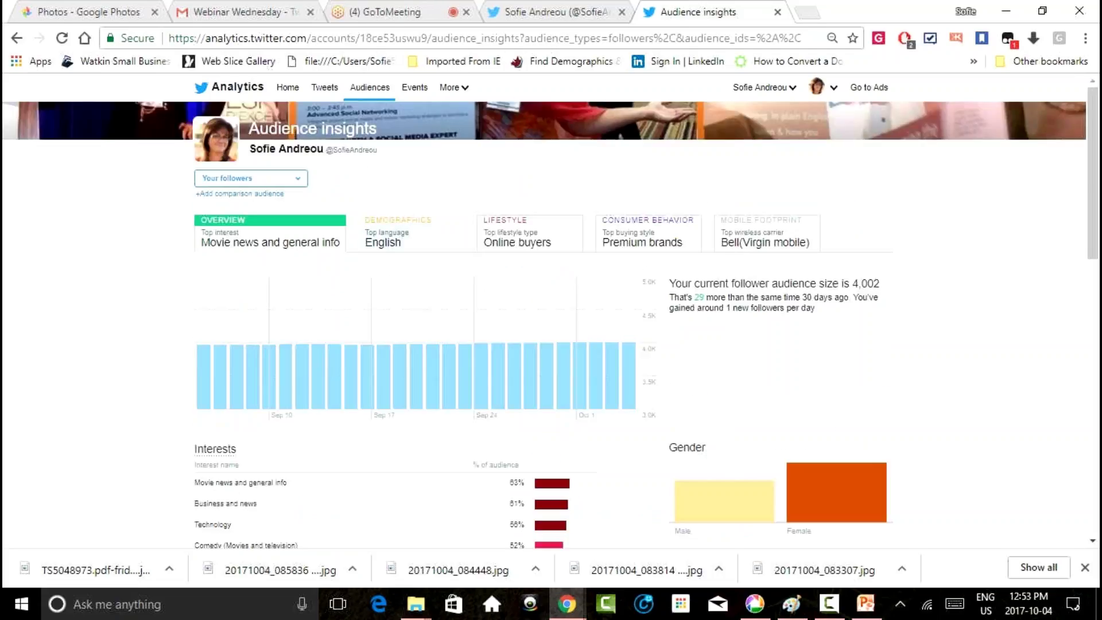
- Show the followers' Demographics and review their gender, age, country, languages, home value and region breakdowns
left_click(411, 232)
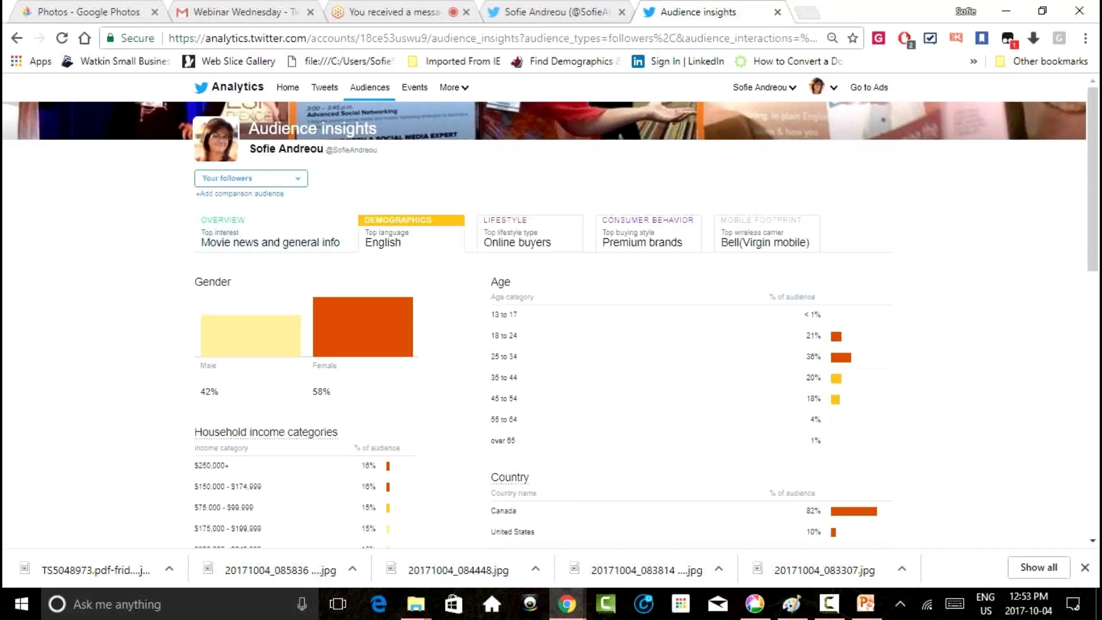
left_click(270, 235)
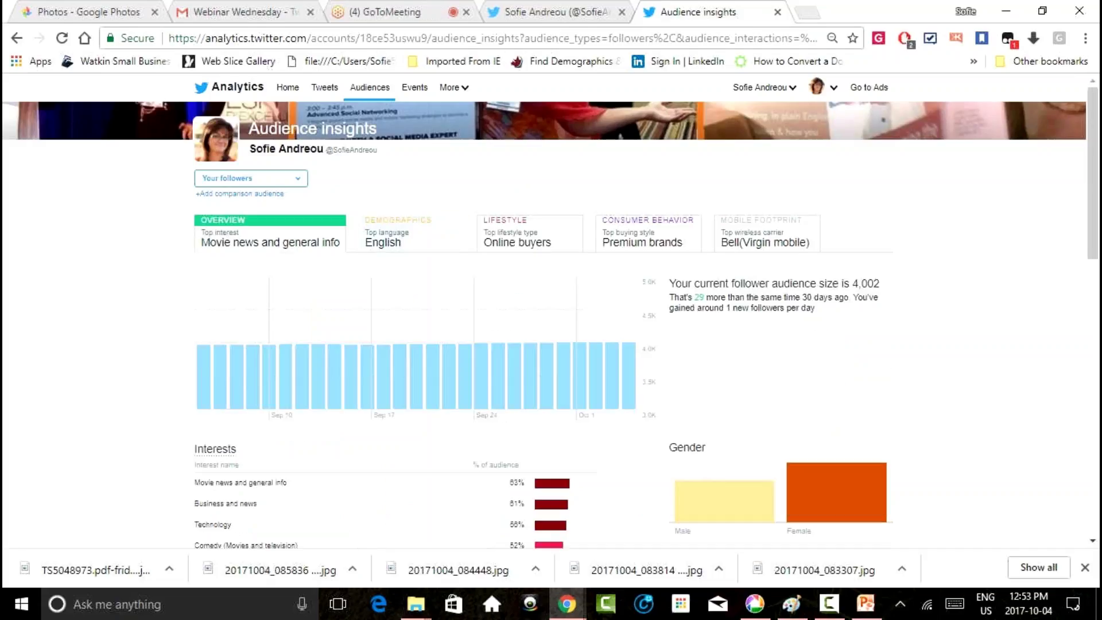
left_click(411, 235)
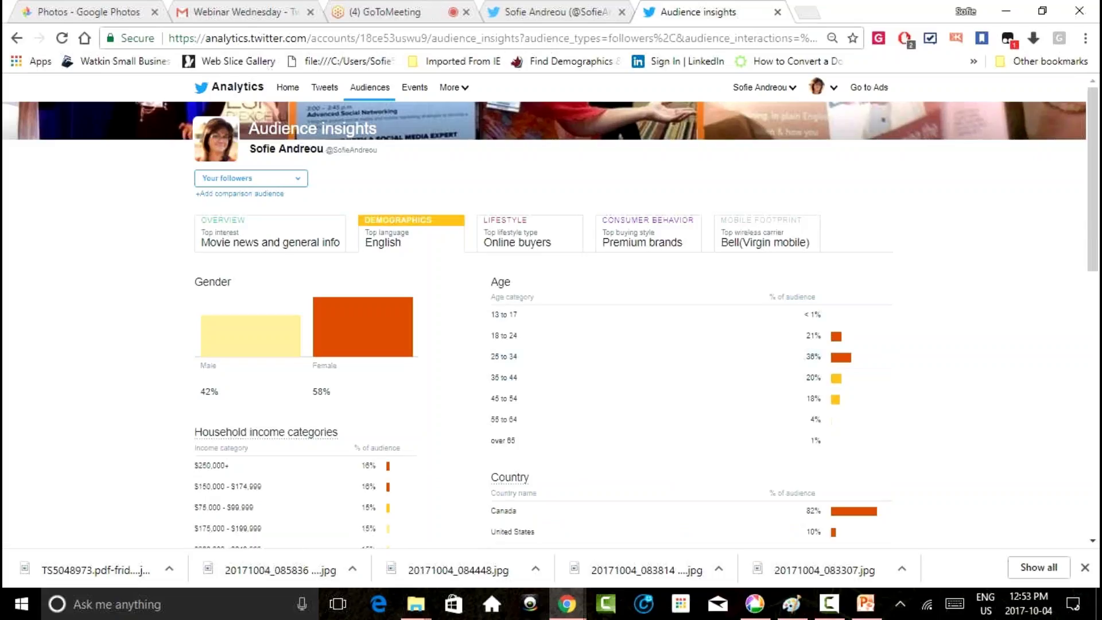
scroll(551, 316, "down", 2)
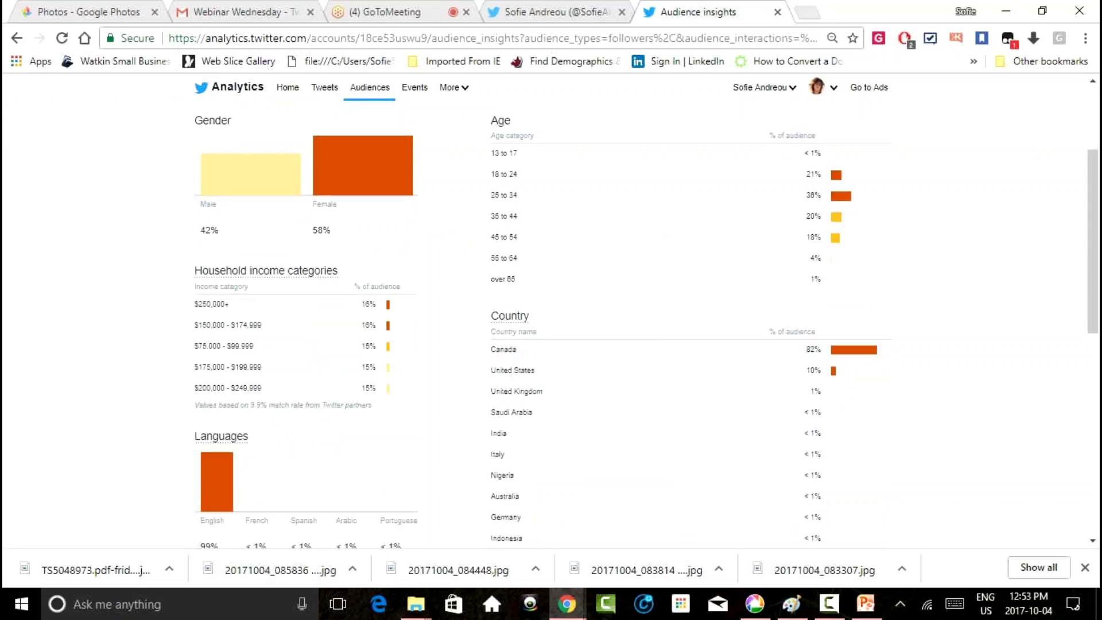
scroll(646, 351, "down", 5)
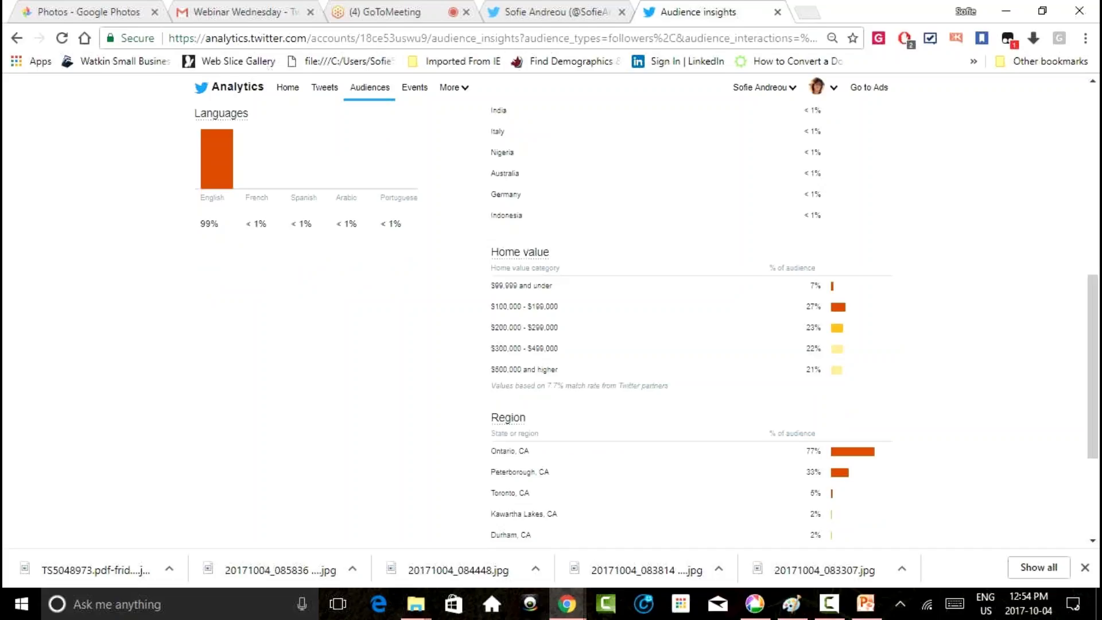
scroll(551, 316, "up", 7)
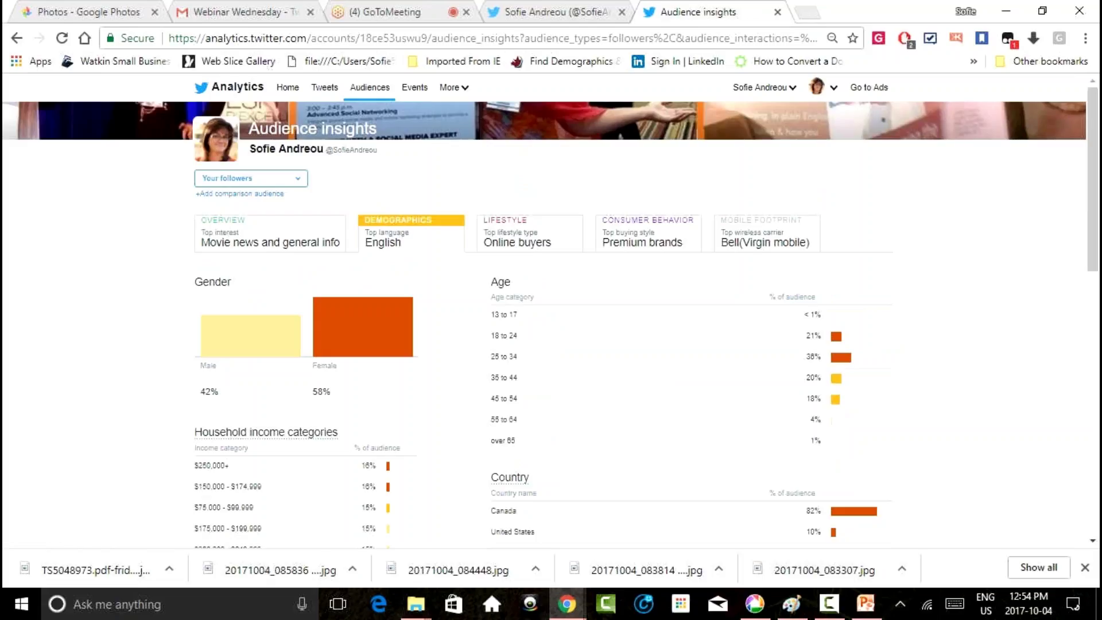
- Open the Events report and browse the overview of upcoming holiday and entertainment events
left_click(414, 87)
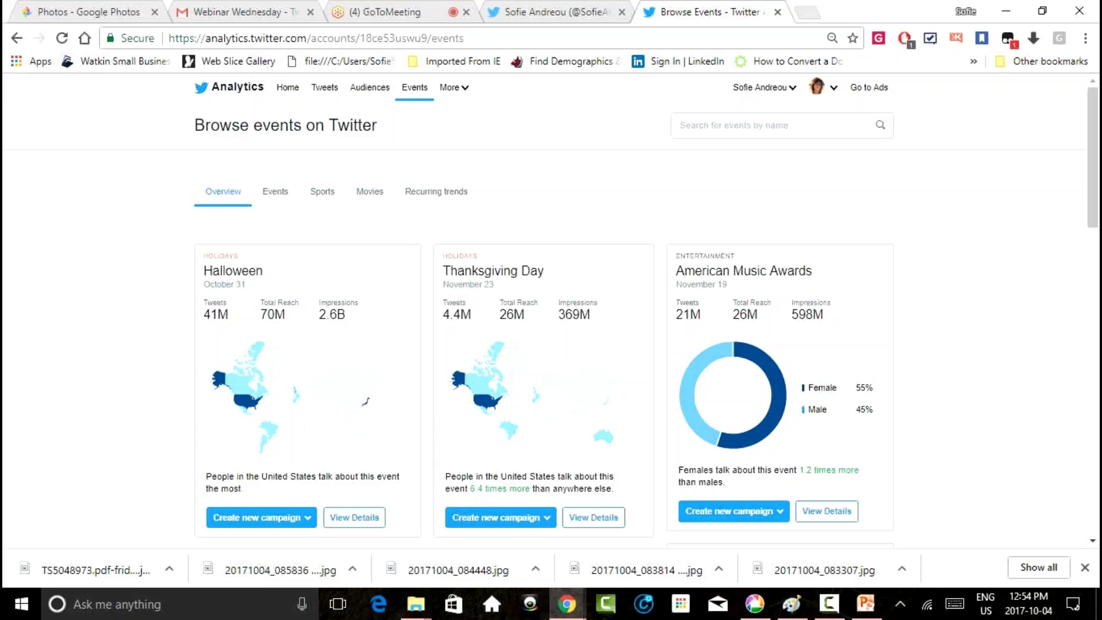
scroll(544, 344, "down", 3)
scroll(544, 344, "down", 2)
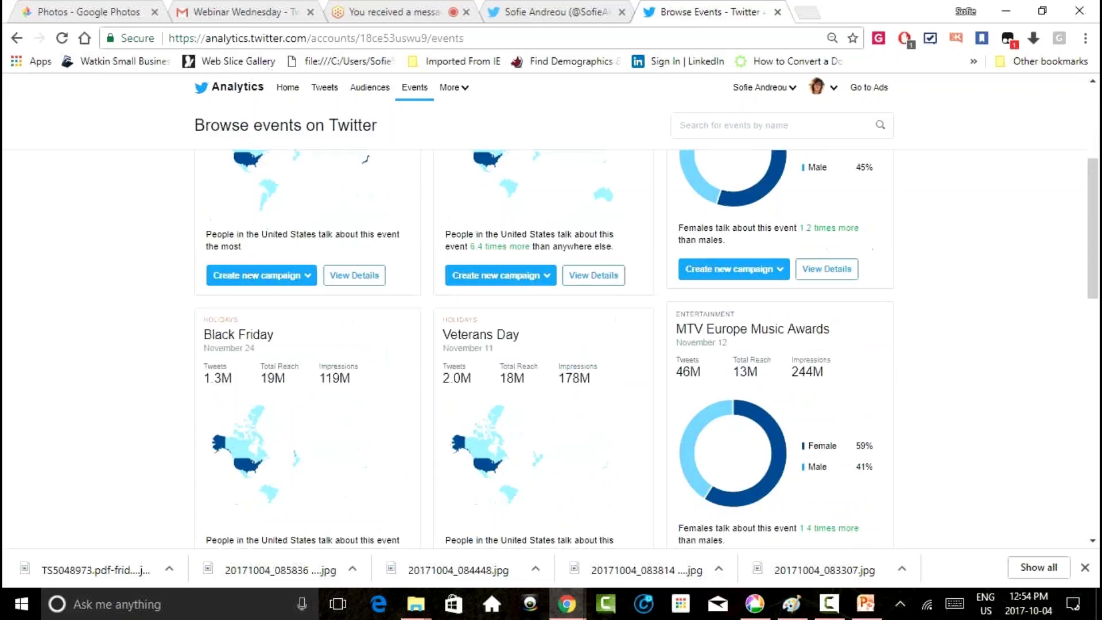
scroll(544, 344, "down", 6)
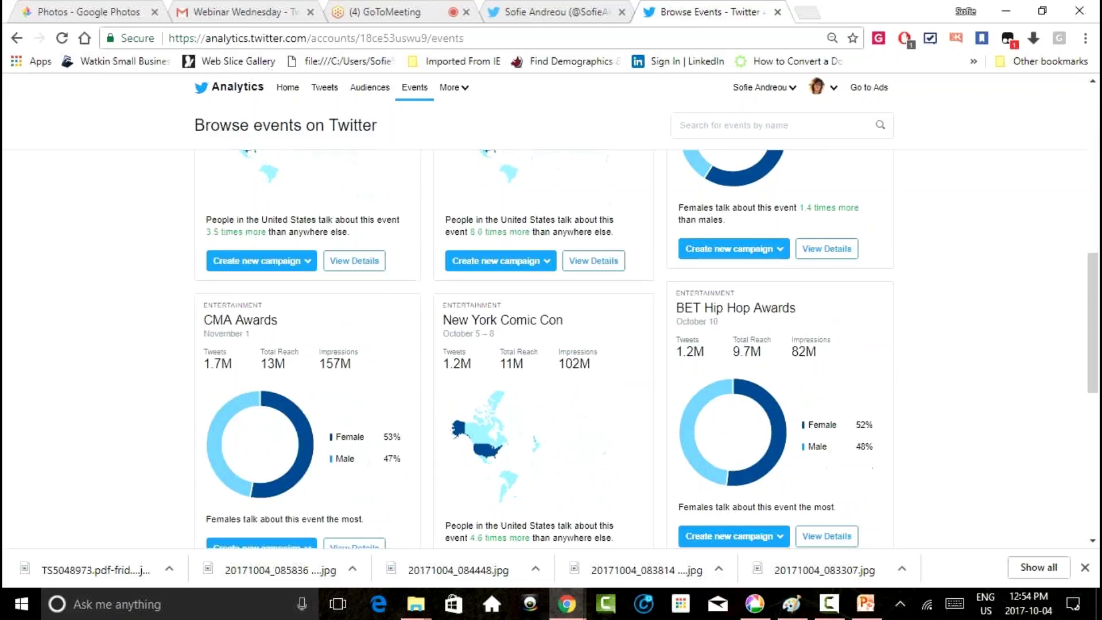
scroll(544, 344, "up", 10)
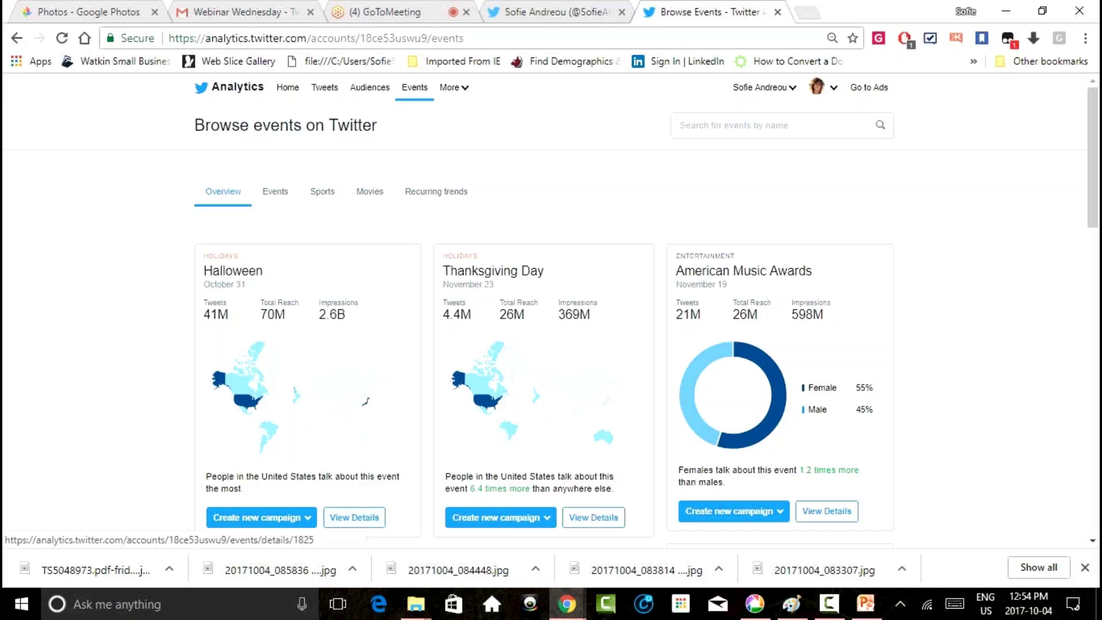
- Open the details of the Halloween event and review its summary, gender, age, top countries and tweet highlights
left_click(354, 518)
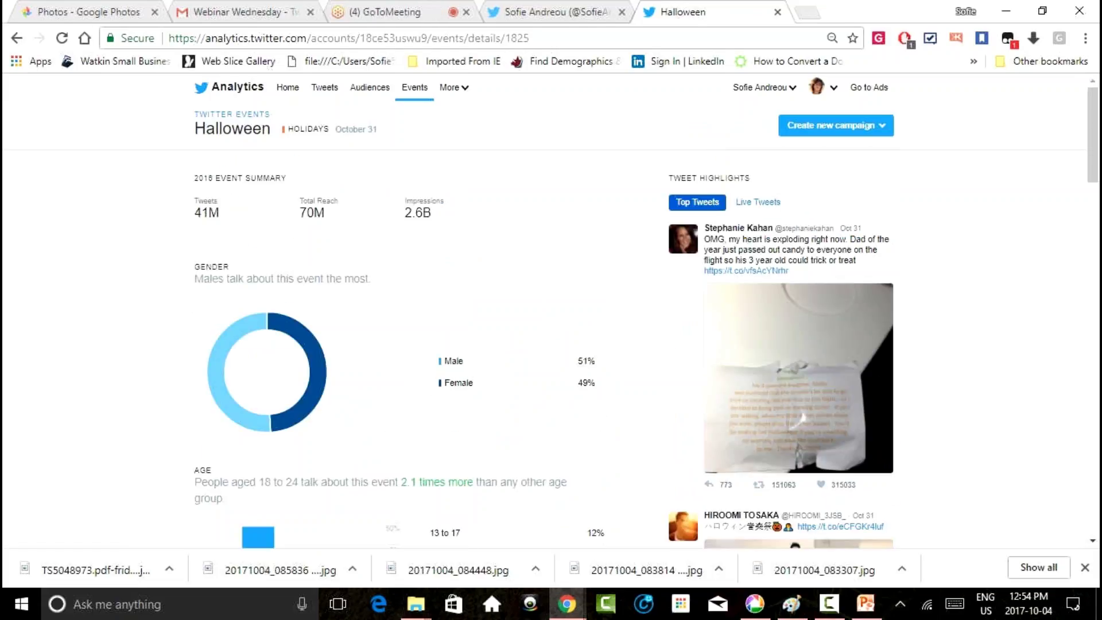
scroll(551, 345, "down", 3)
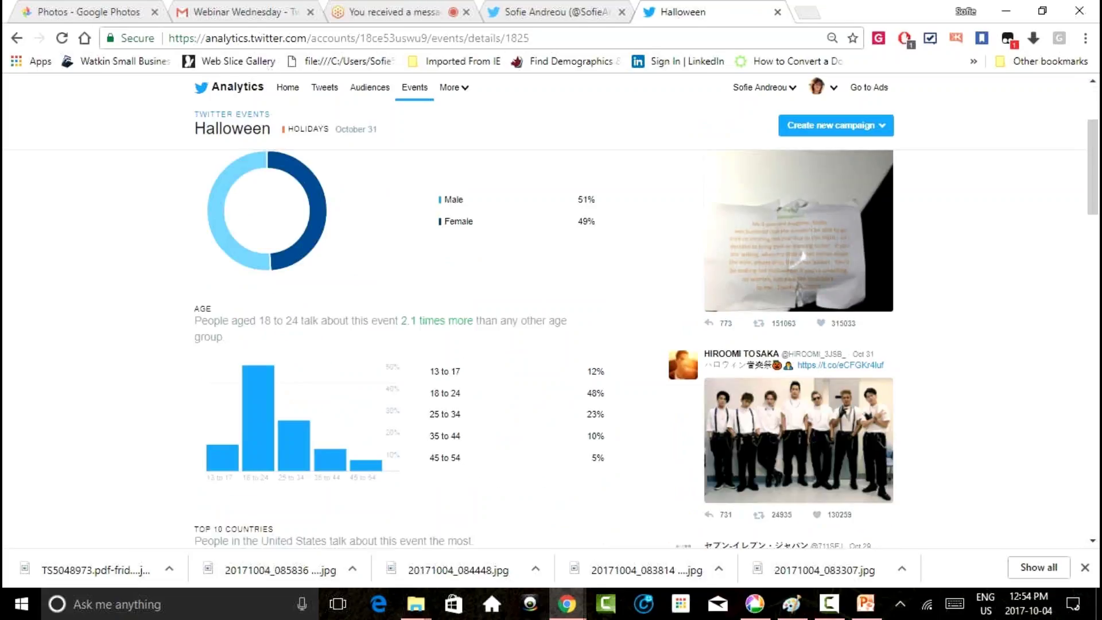
scroll(551, 344, "down", 1)
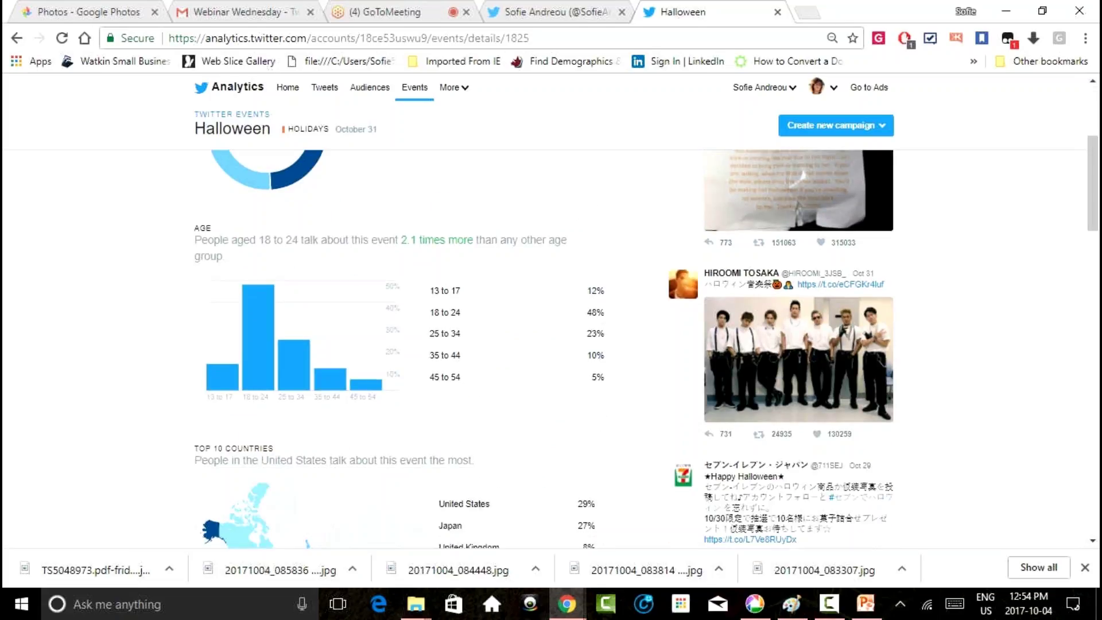
scroll(551, 344, "down", 3)
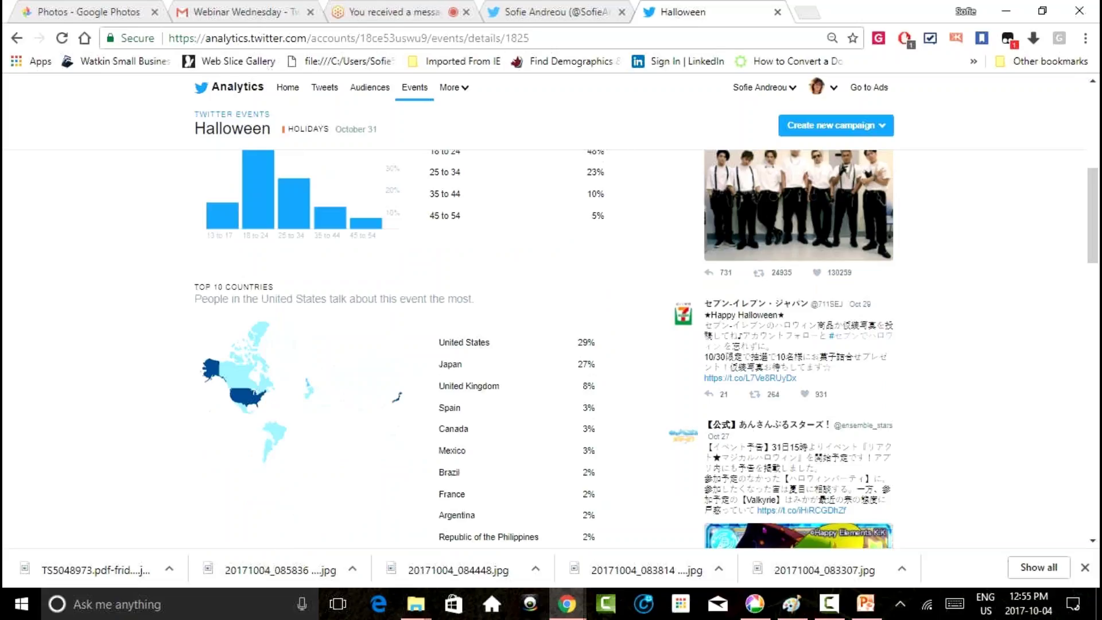
scroll(551, 345, "up", 5)
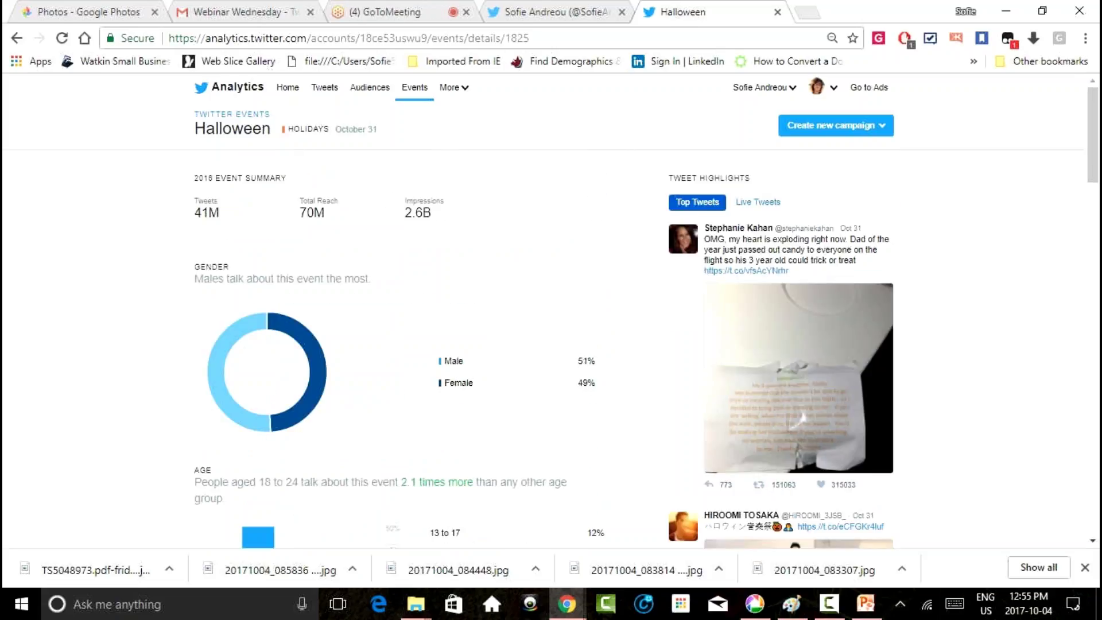
- Switch to PowerPoint, present the Twitter Analytics slides from the follower audience slide through to Video activity, and end the show
key("alt+Tab")
key("Down")
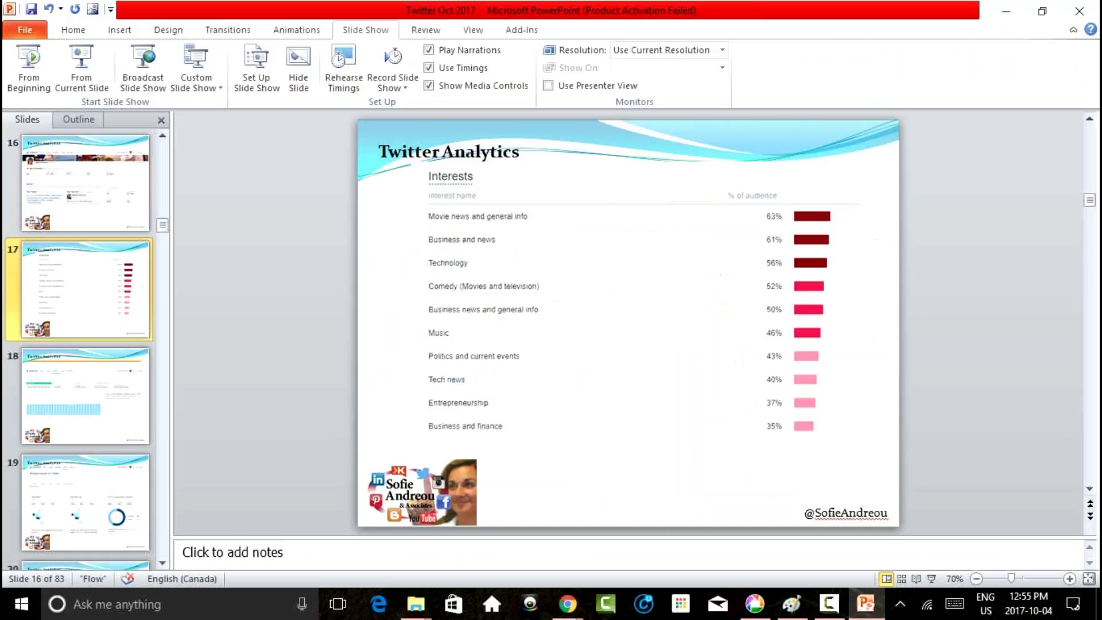
left_click(81, 66)
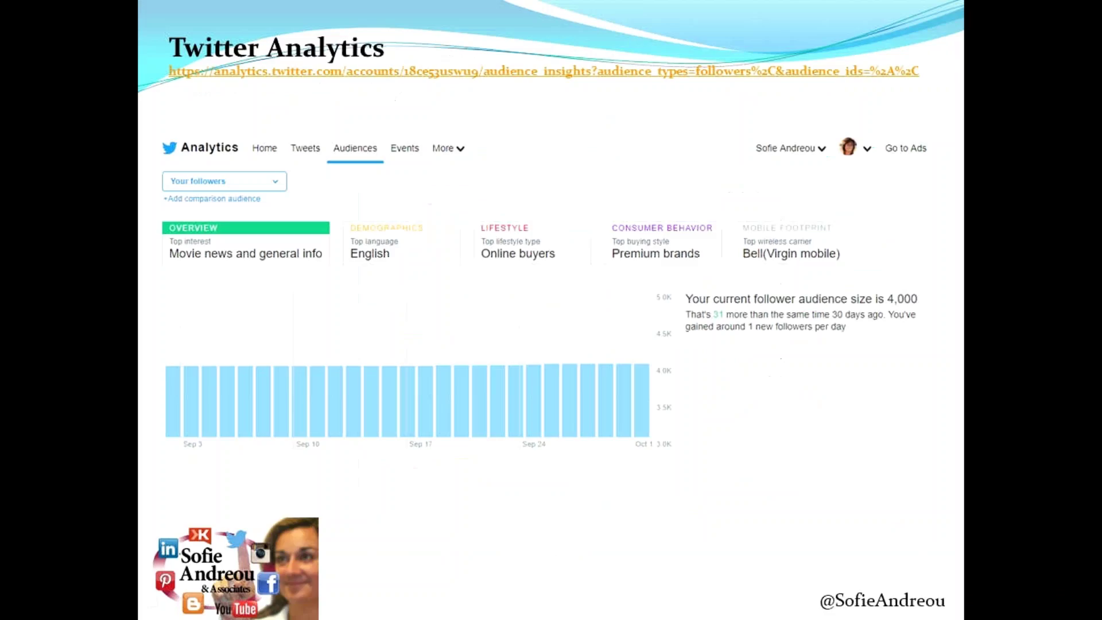
key("Down")
key("Down")
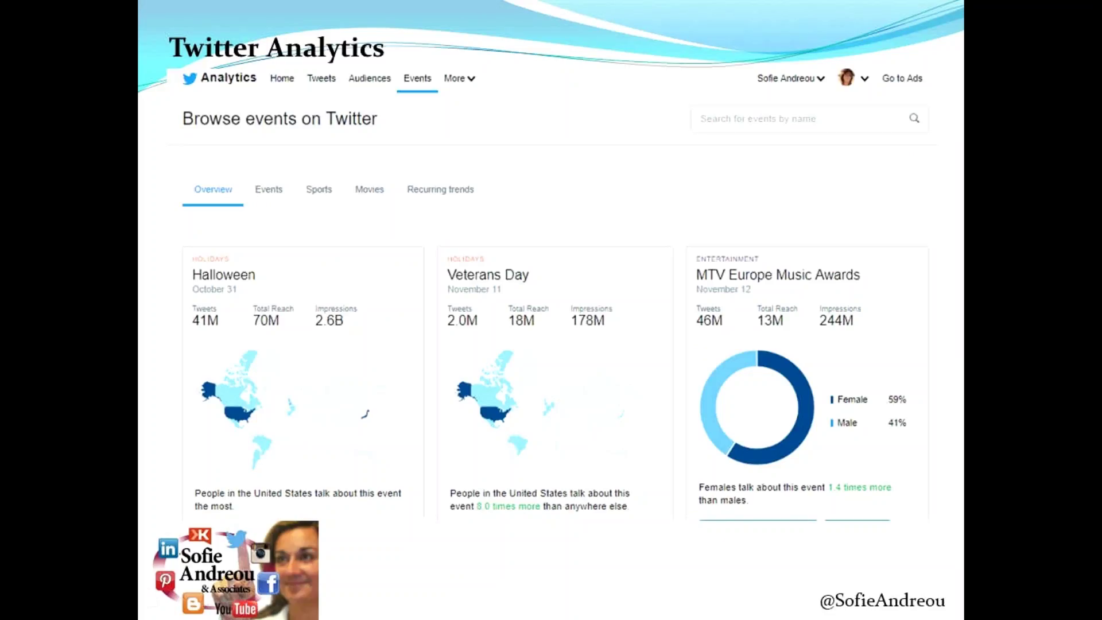
key("Down")
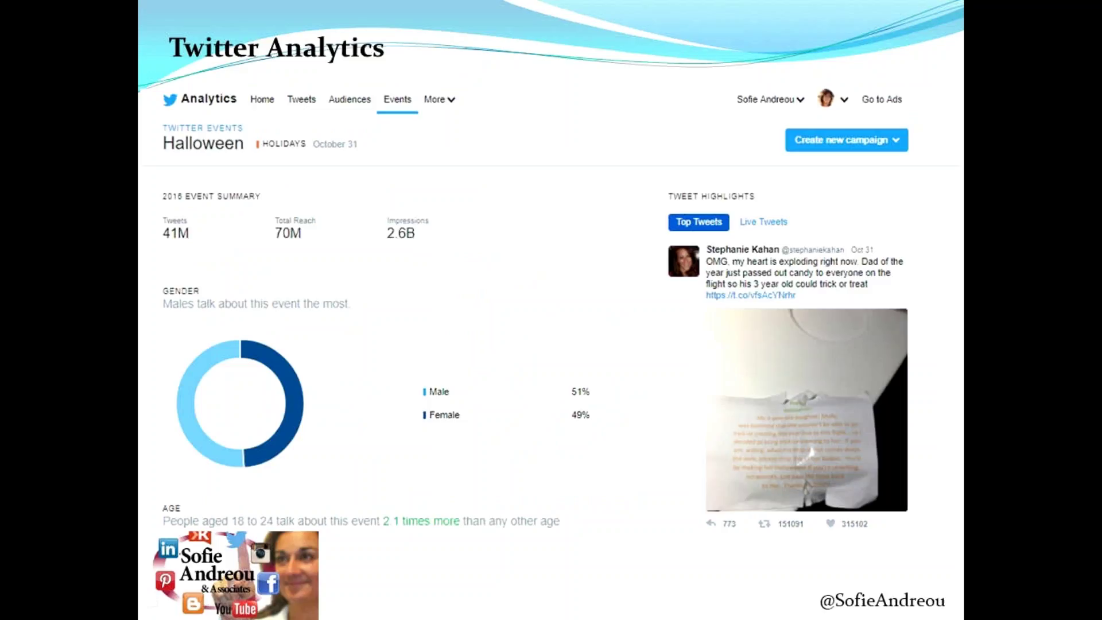
key("Down")
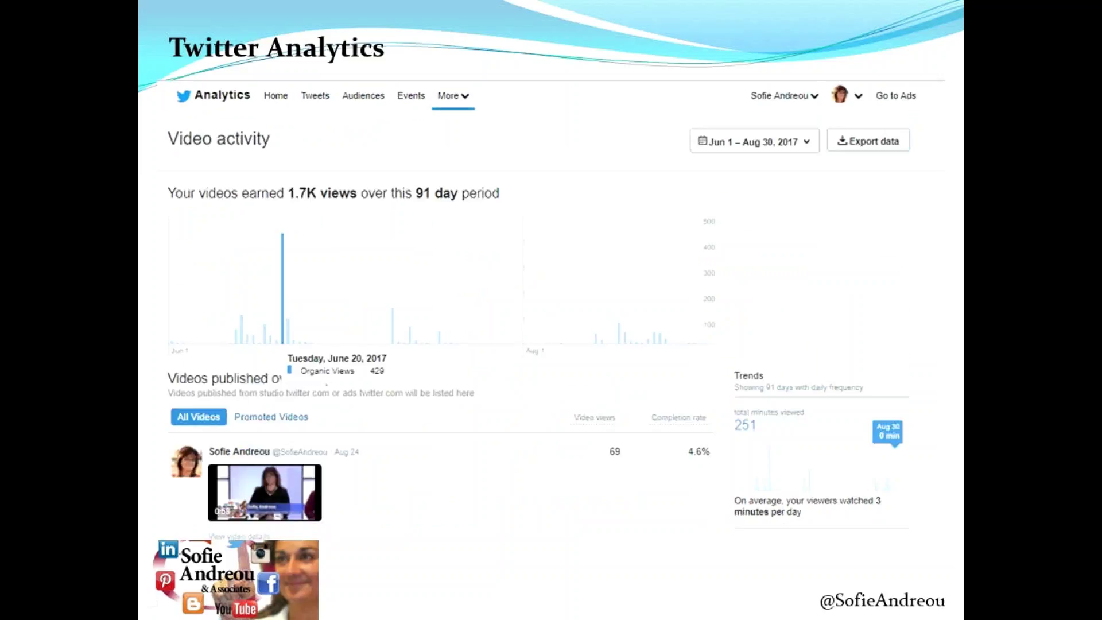
key("shift+F10")
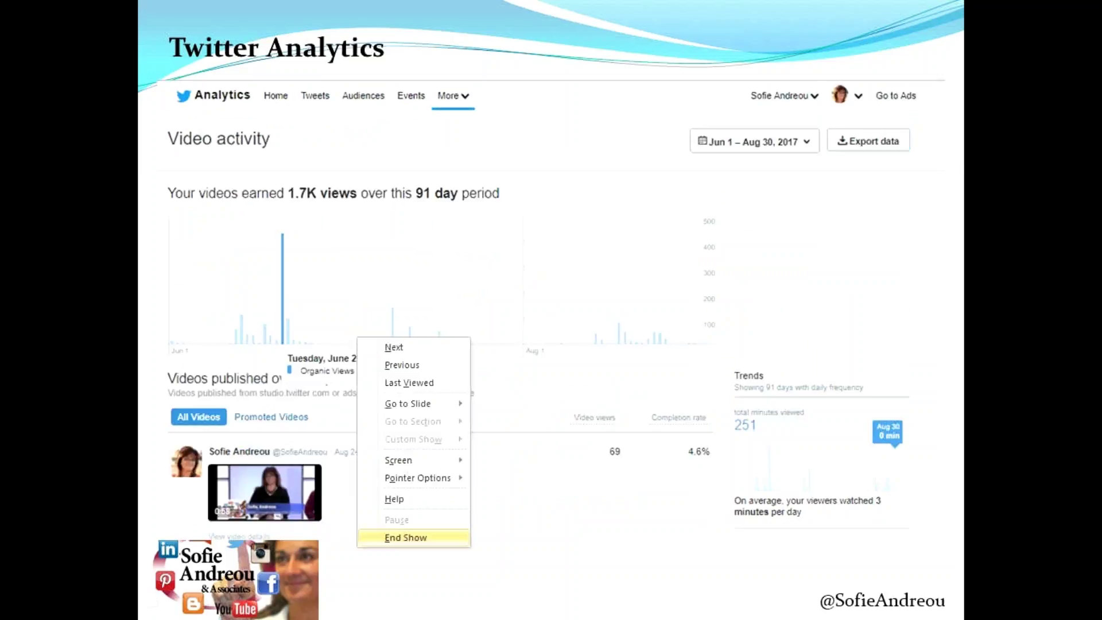
key("Return")
- Switch back to Chrome, open the Video activity report, and review the daily views for late September and the published videos
mouse_move(567, 604)
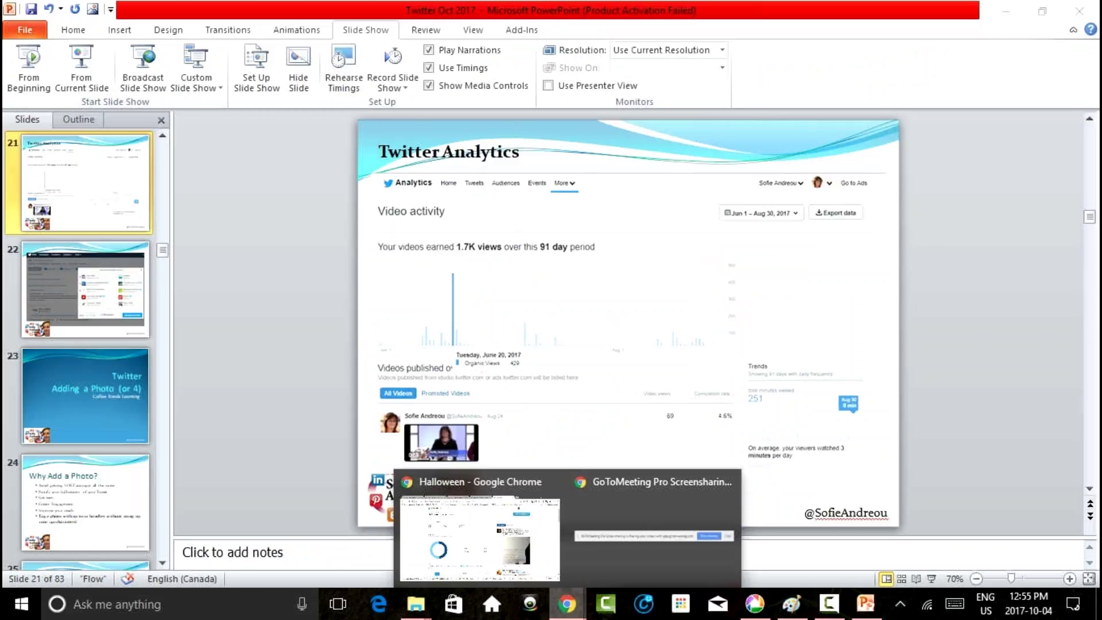
left_click(479, 528)
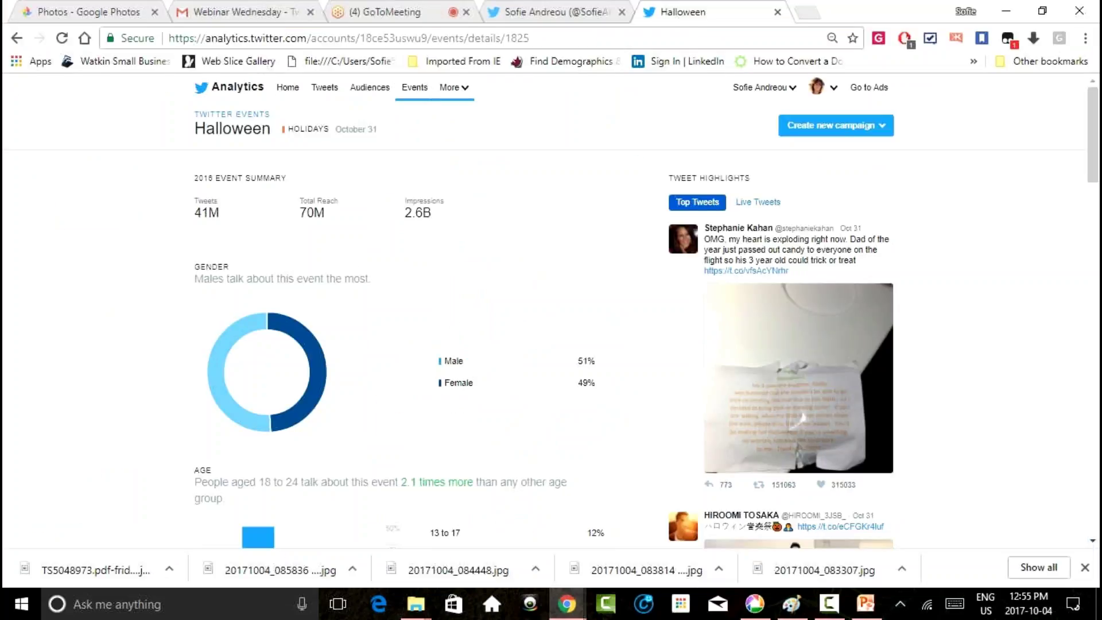
left_click(454, 87)
left_click(462, 113)
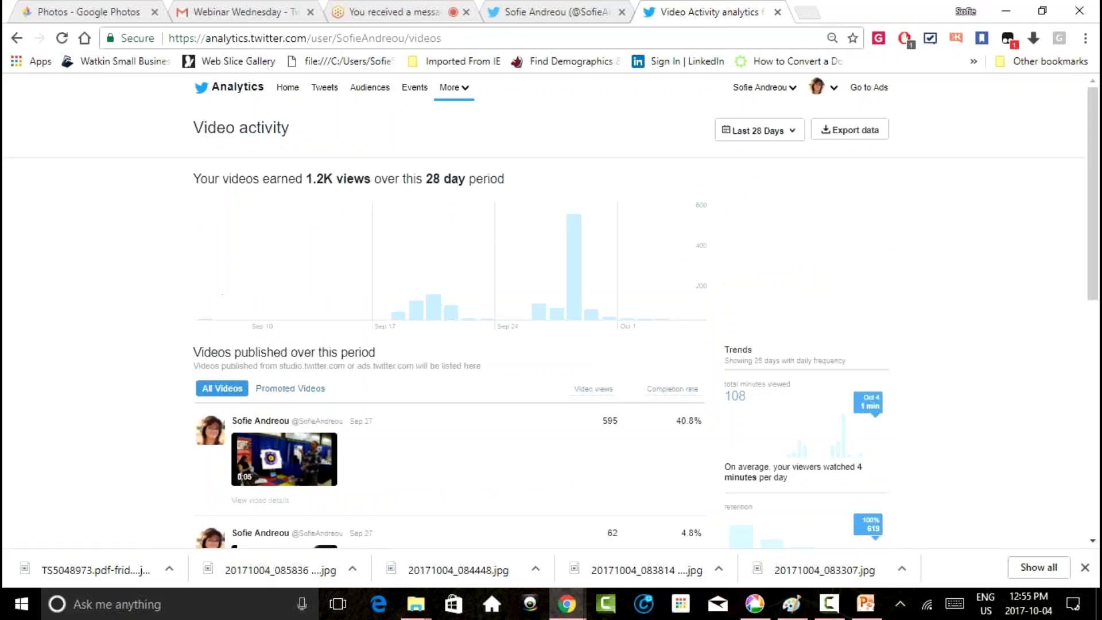
mouse_move(573, 270)
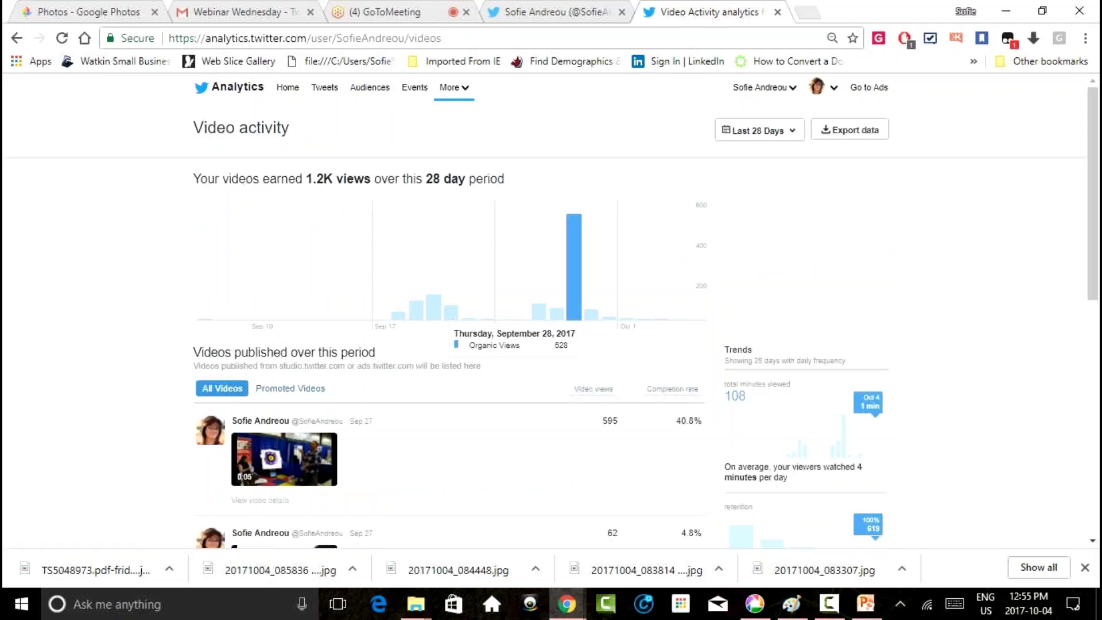
mouse_move(556, 313)
mouse_move(590, 314)
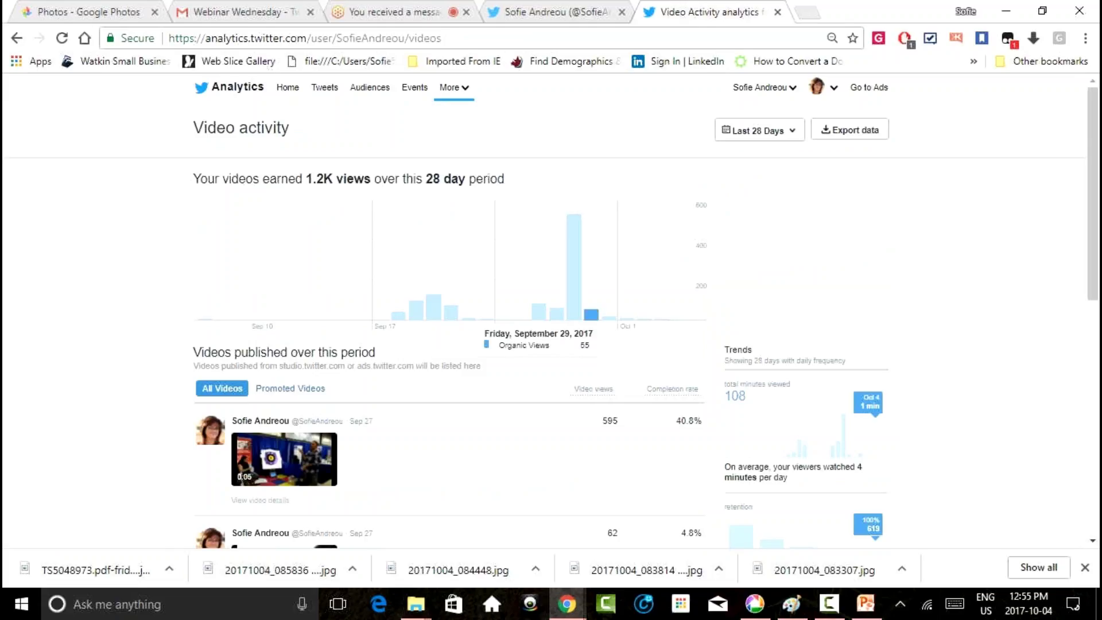
scroll(591, 315, "down", 2)
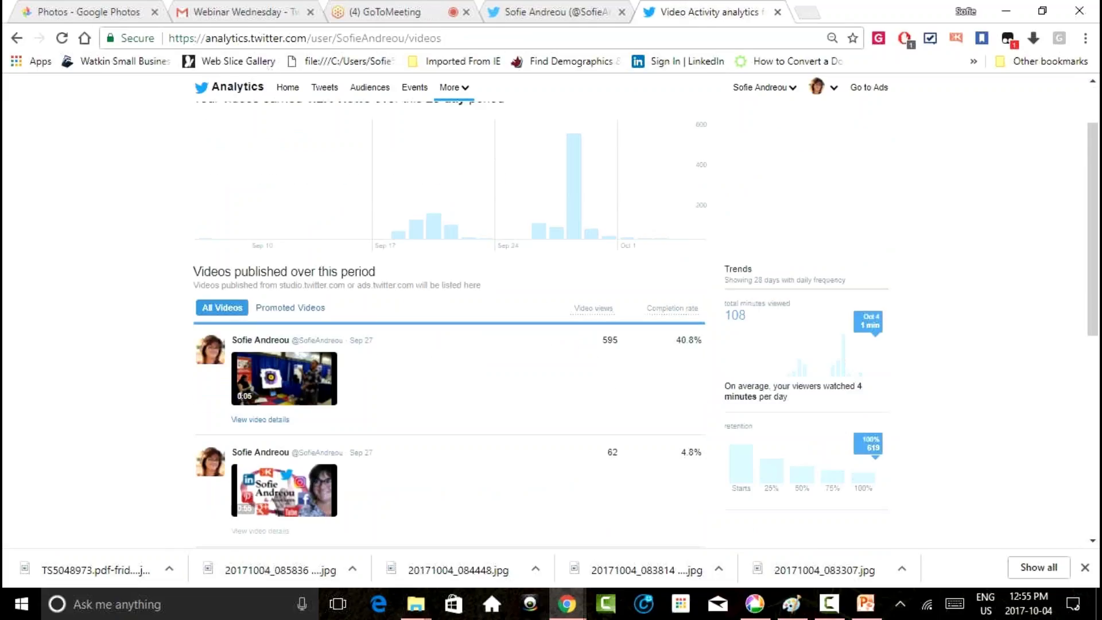
- Examine the Video activity report's published videos, with their views and completion rates, plus the daily views chart and the retention trend
scroll(449, 321, "down", 2)
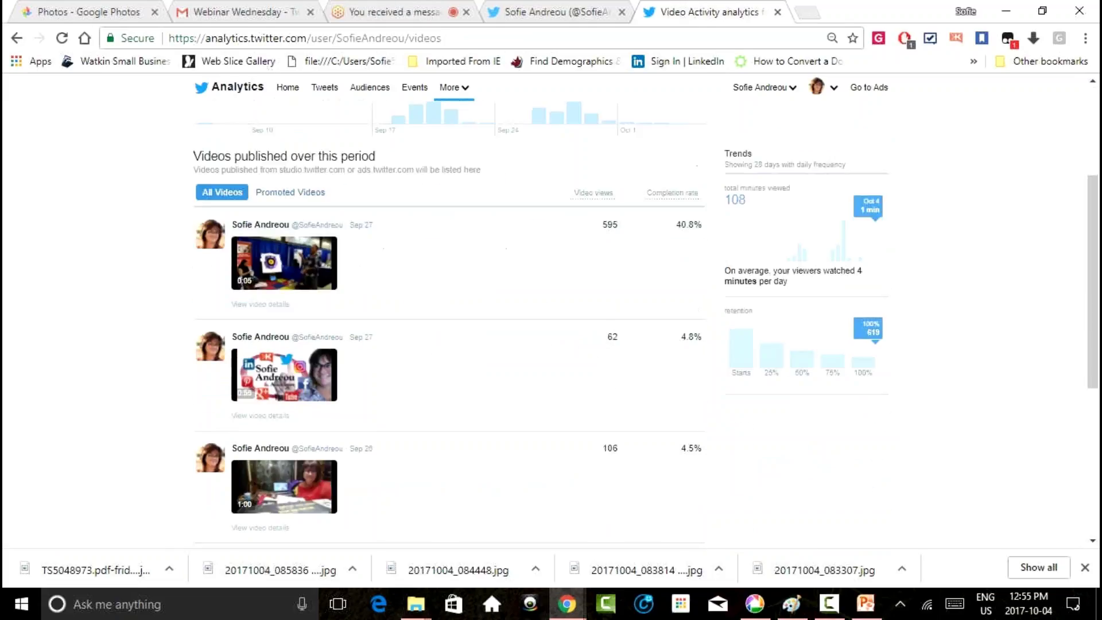
scroll(448, 321, "down", 1)
scroll(448, 321, "down", 2)
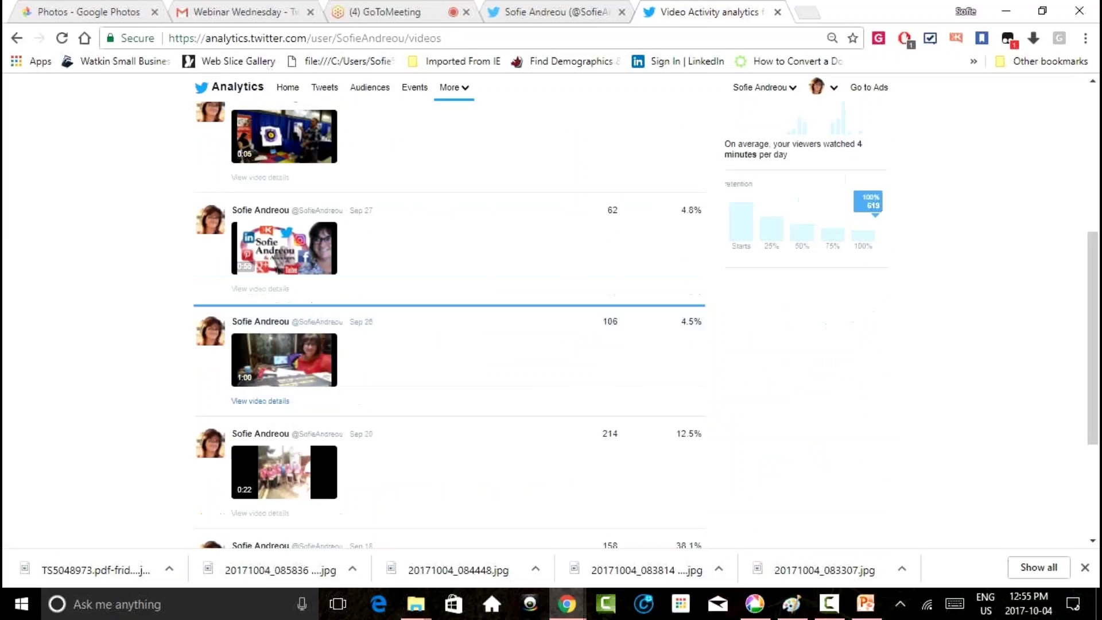
scroll(449, 322, "down", 4)
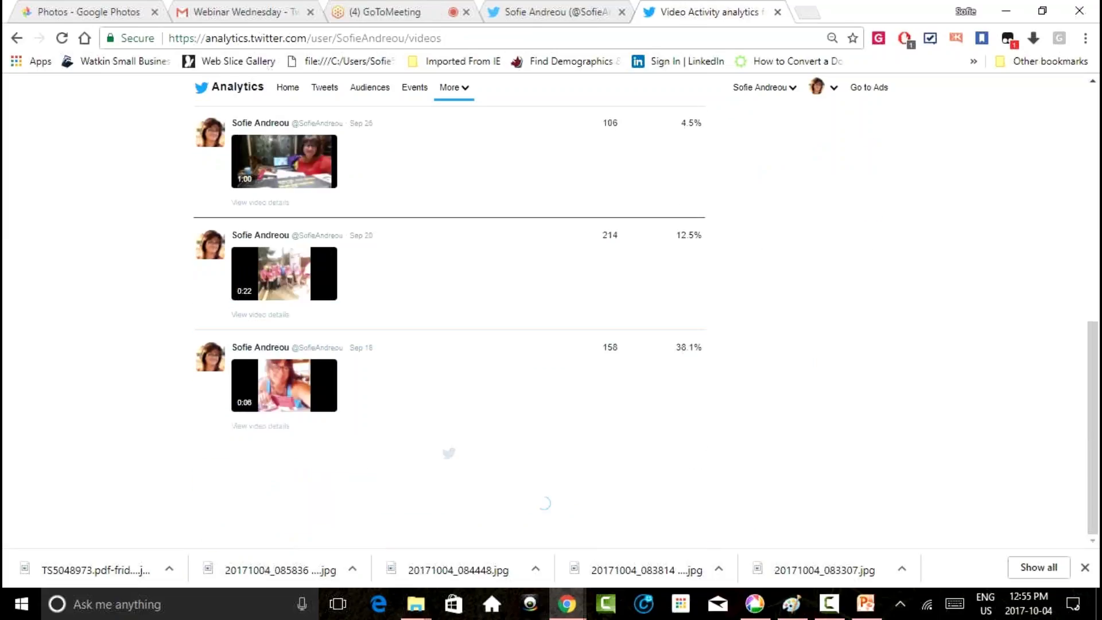
scroll(449, 322, "up", 3)
scroll(449, 322, "up", 5)
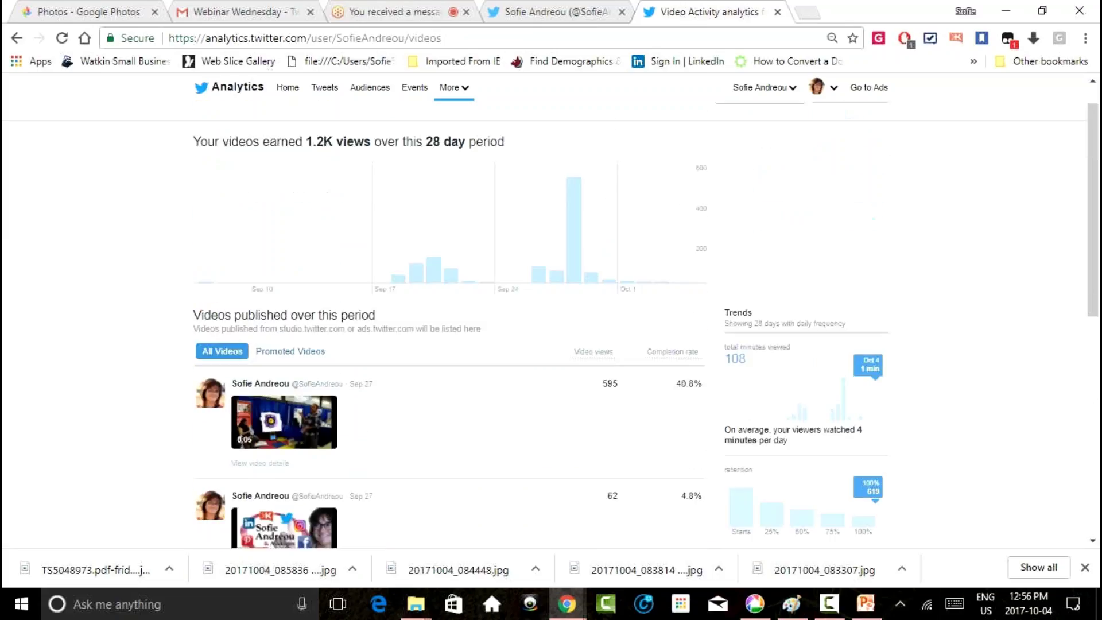
mouse_move(556, 276)
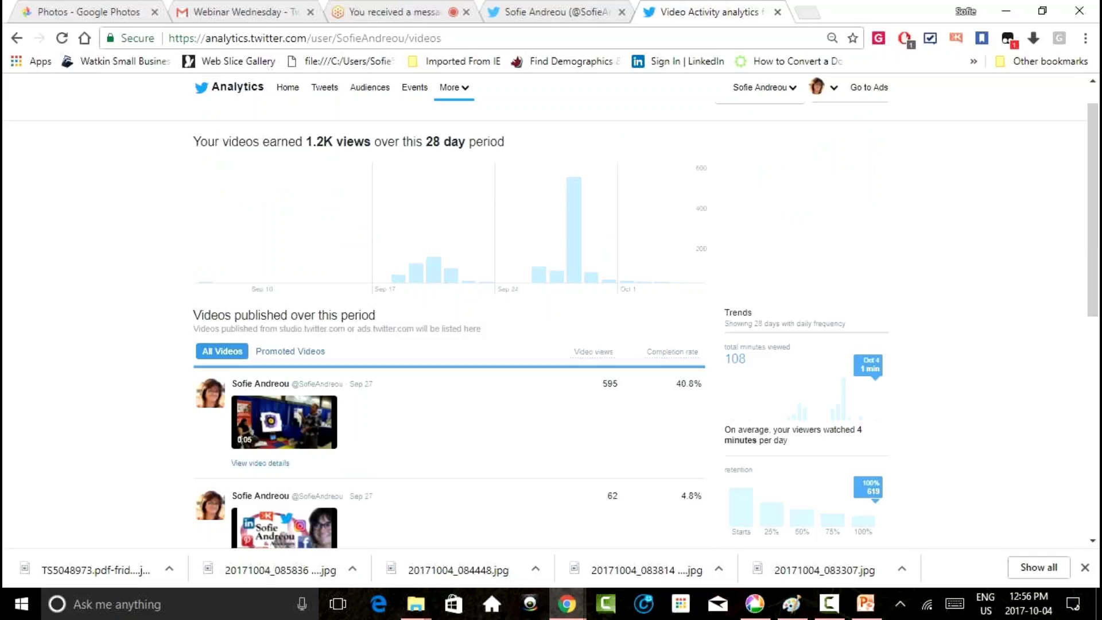
scroll(551, 310, "down", 1)
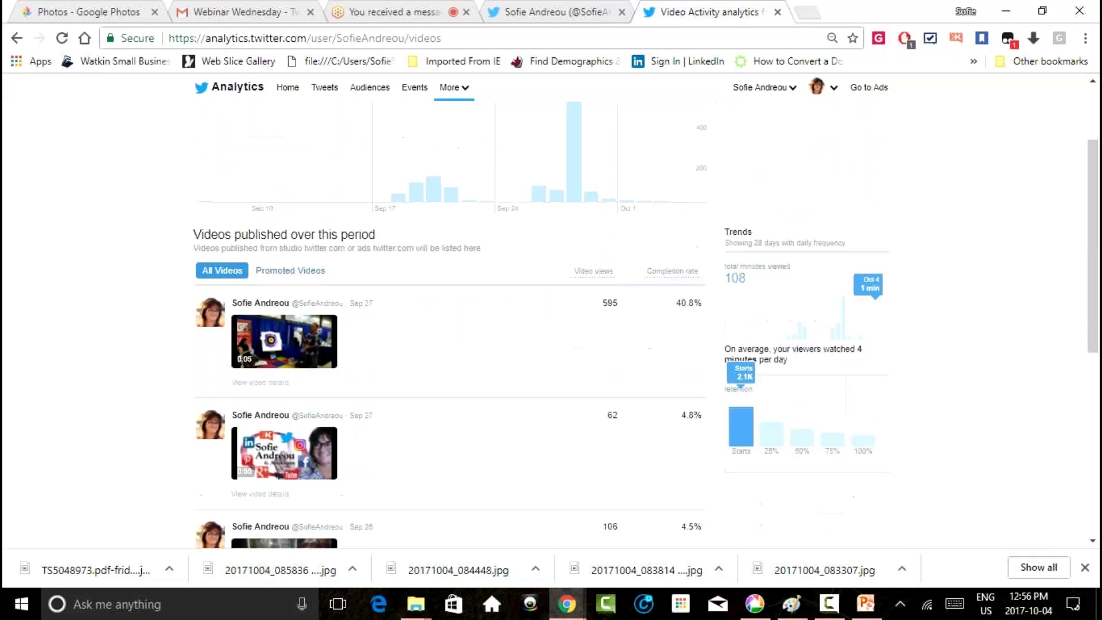
mouse_move(863, 440)
scroll(551, 310, "up", 2)
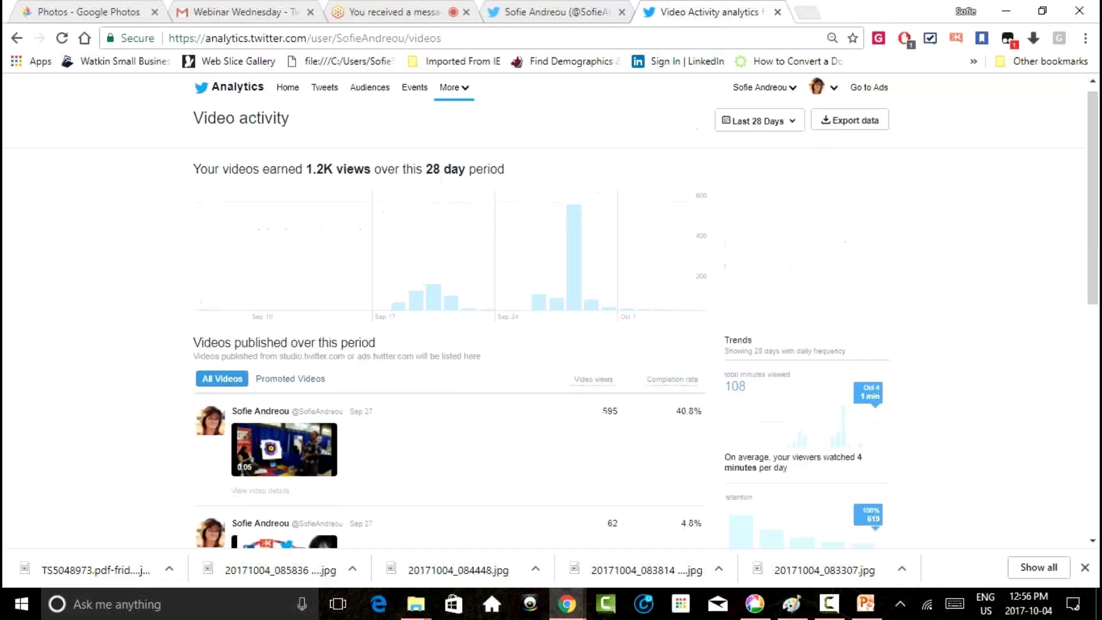
- Set the Video activity report's start date to May 1, 2017 and update the report
left_click(759, 130)
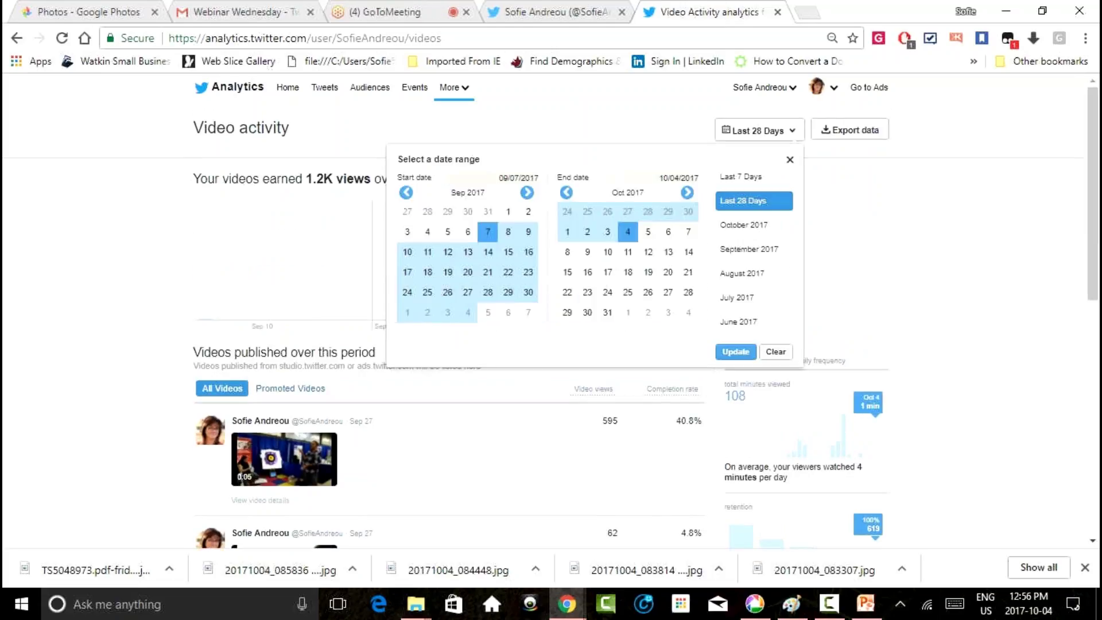
left_click(406, 192)
left_click(406, 192)
left_click(406, 192)
left_click(406, 192)
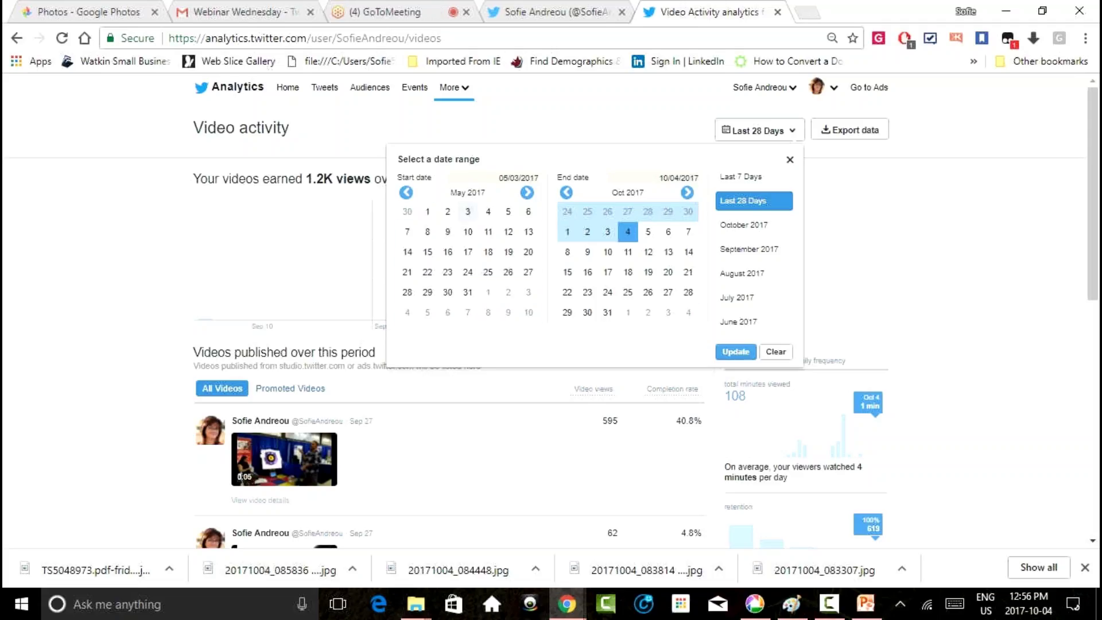
left_click(428, 211)
left_click(735, 352)
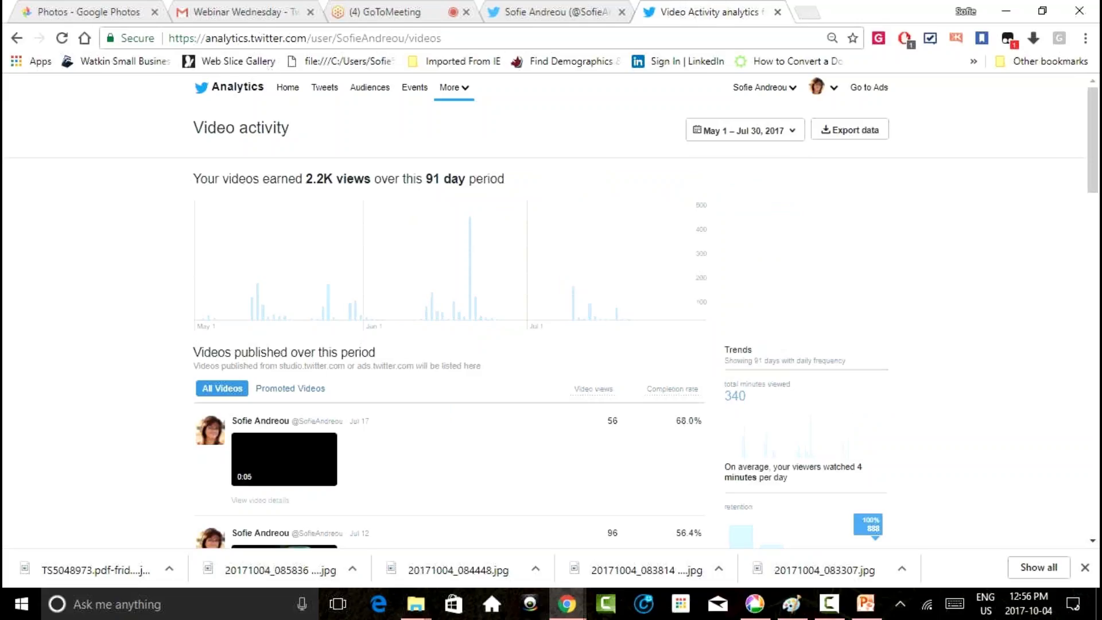
mouse_move(866, 604)
left_click(865, 604)
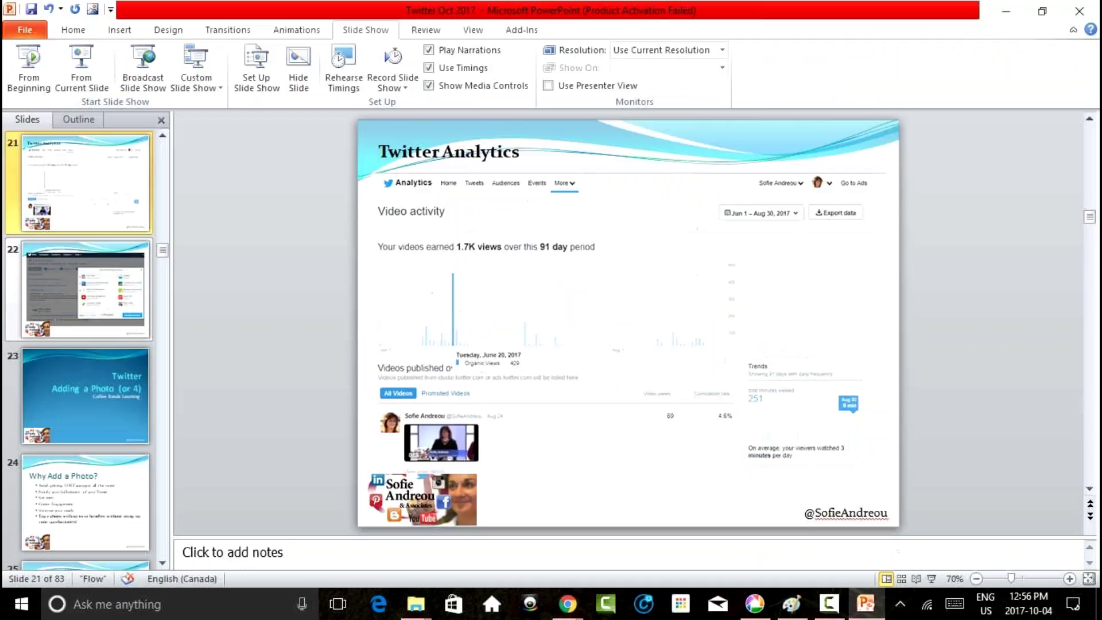
left_click(85, 290)
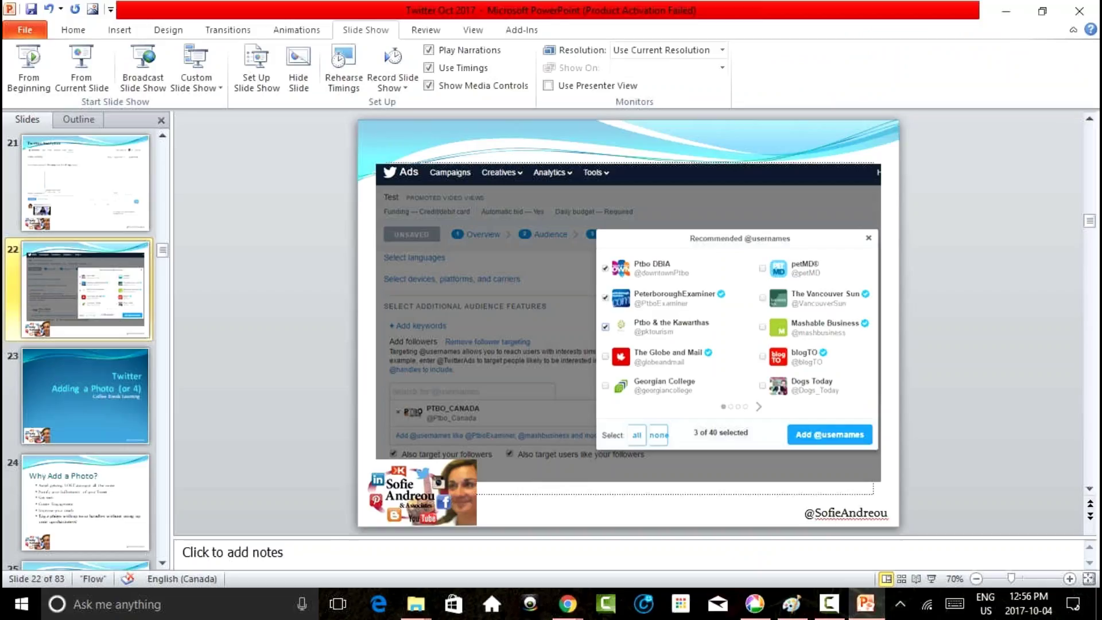
left_click(85, 182)
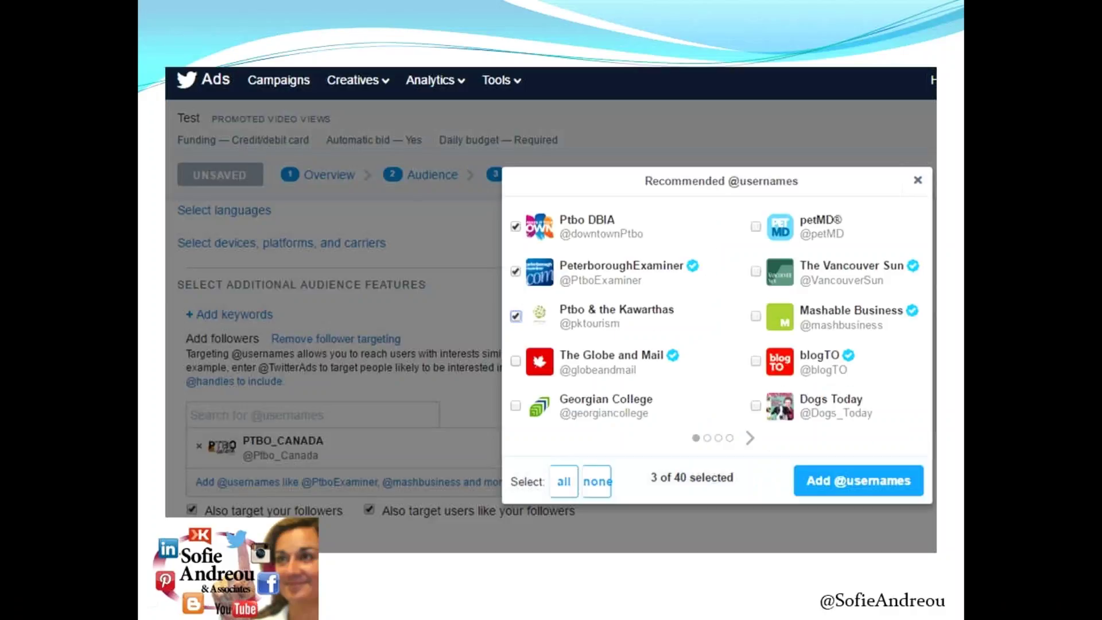
right_click(207, 253)
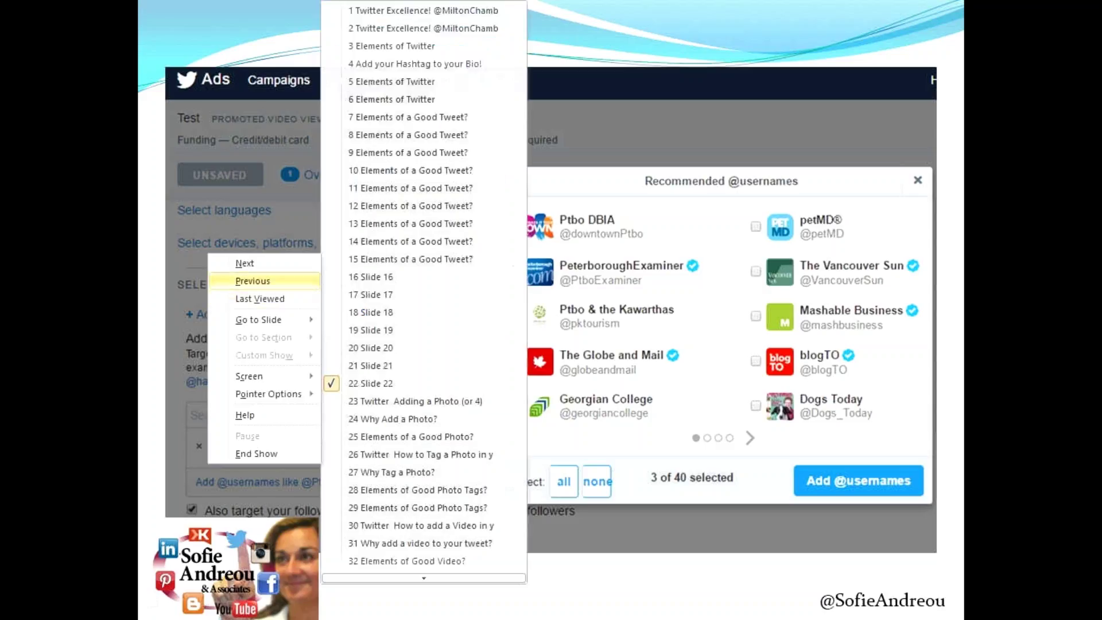
key("Escape")
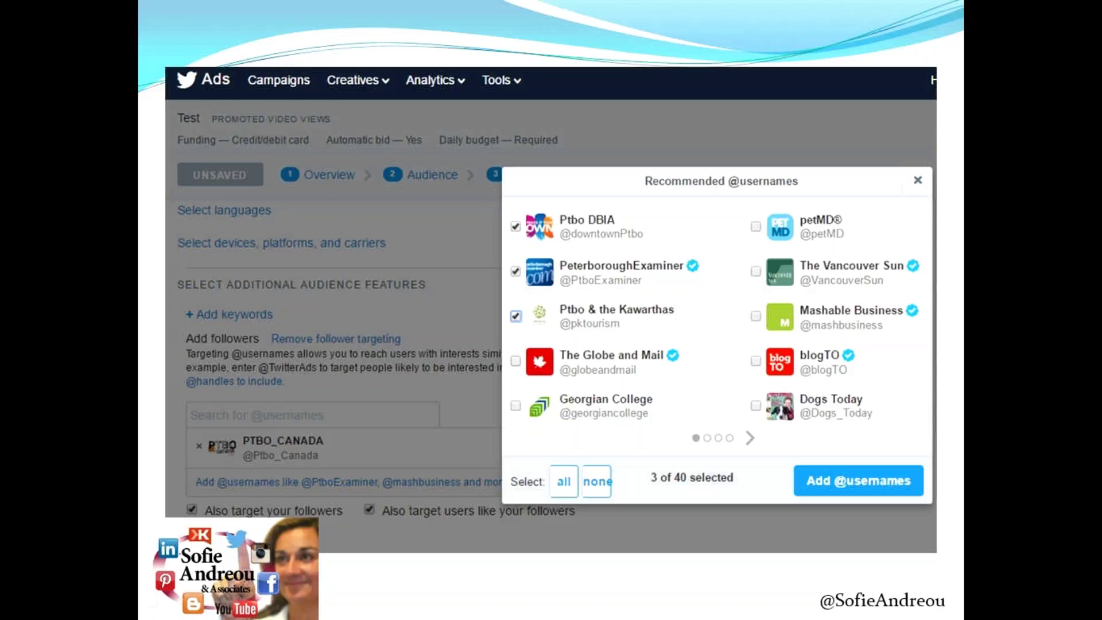
right_click(231, 221)
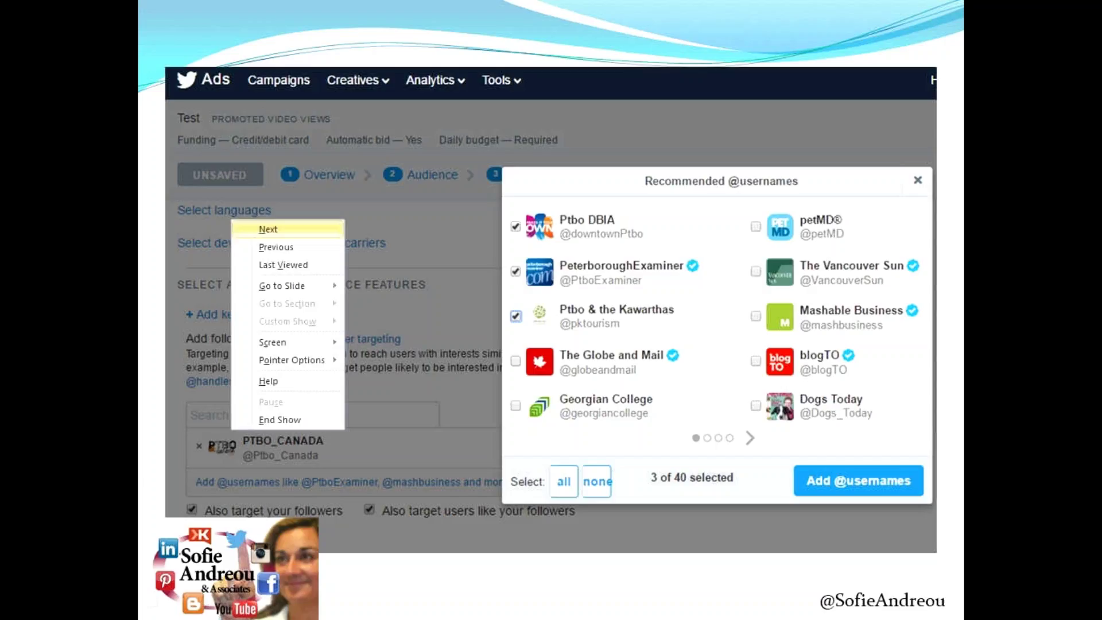
key("Return")
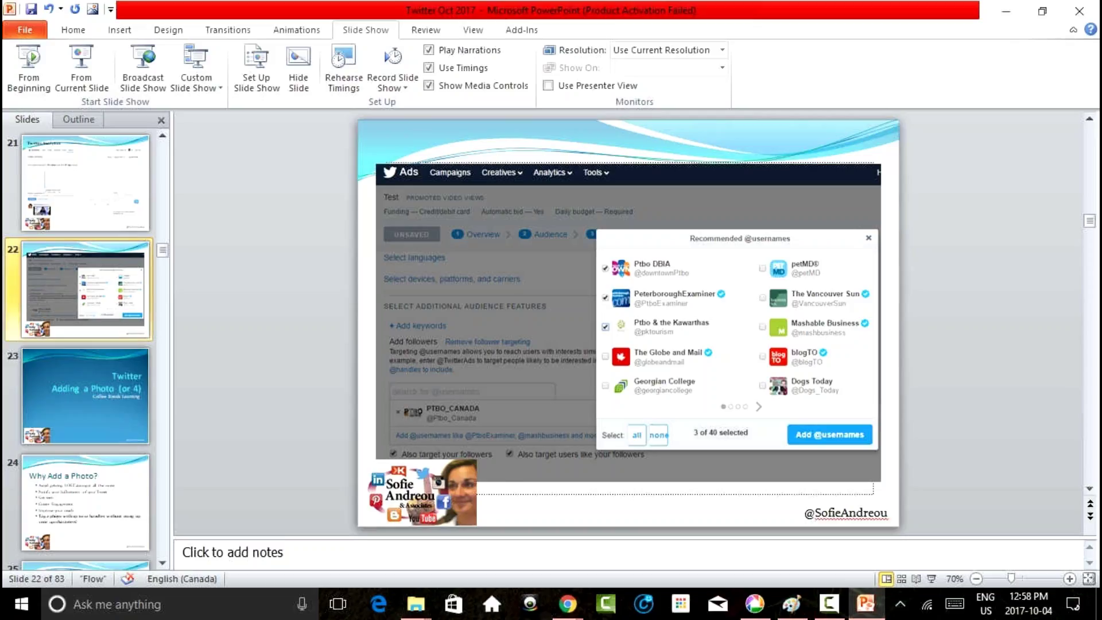
- Show the "Adding a Photo (or 4)" title slide and the "Why Add a Photo?" slide in the editing view
left_click(86, 395)
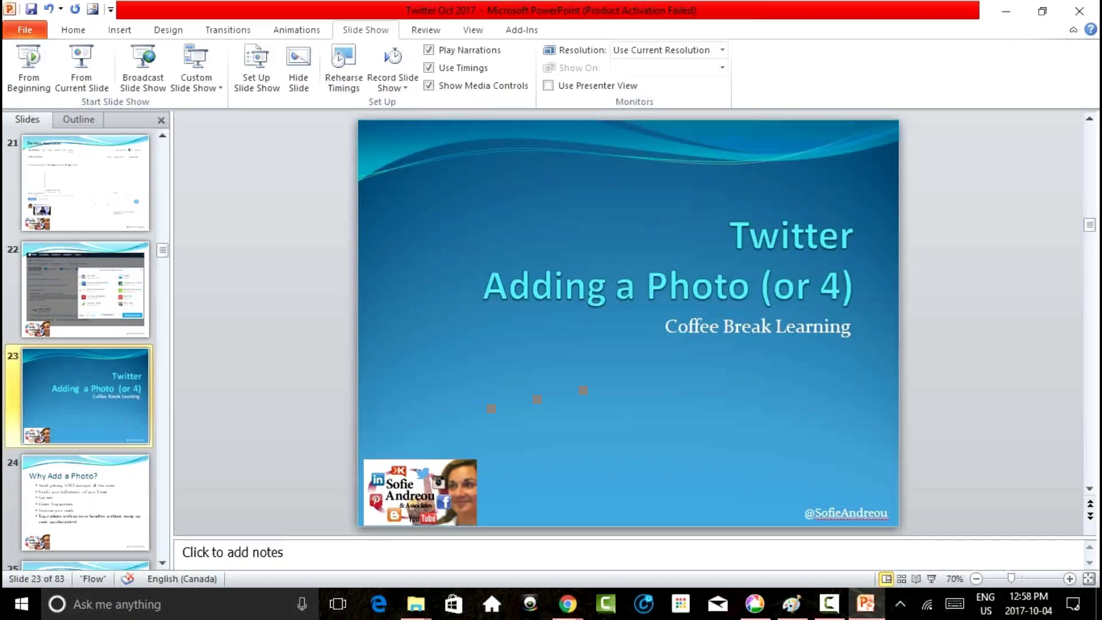
left_click(86, 502)
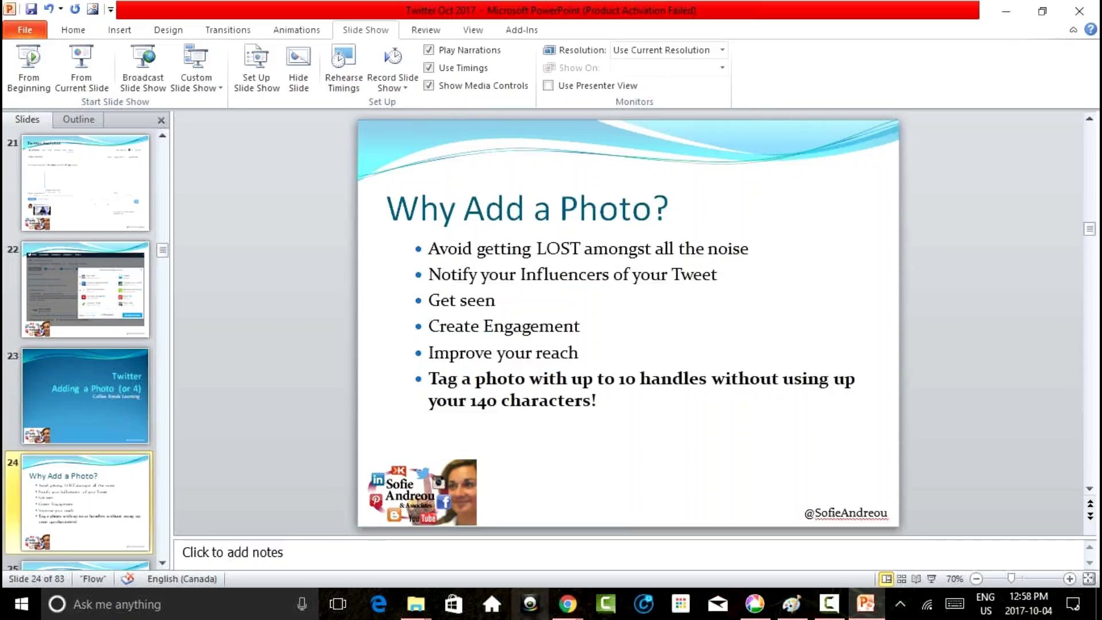
mouse_move(567, 604)
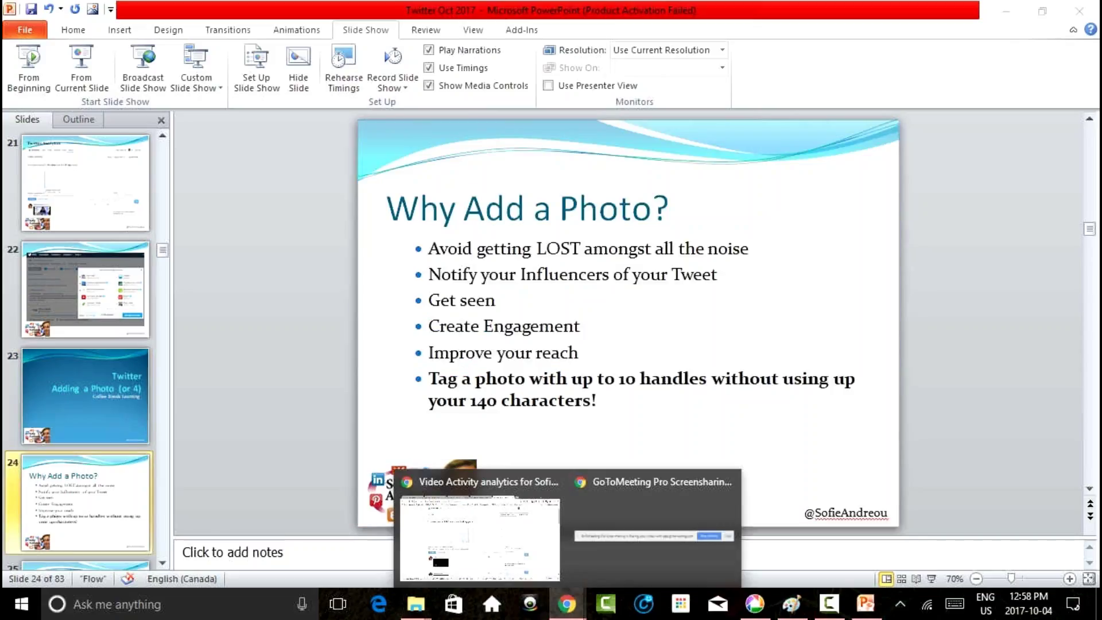
left_click(865, 604)
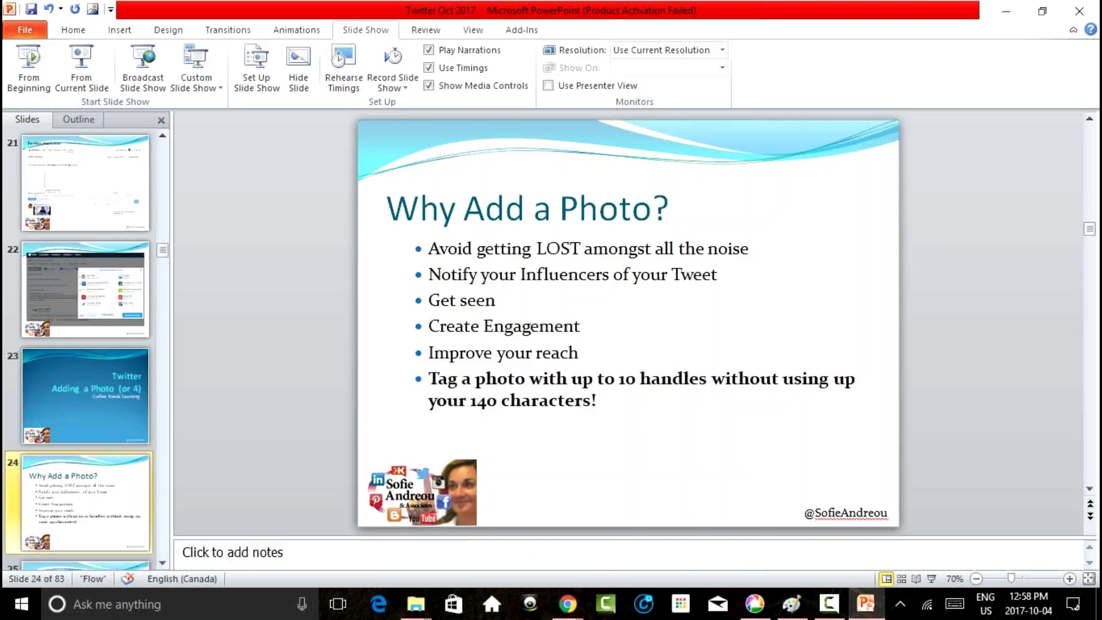
- Browse the remaining slide thumbnails through to the closing slide 83, keeping "Why Add a Photo?" selected
scroll(85, 345, "down", 2)
scroll(85, 345, "down", 2)
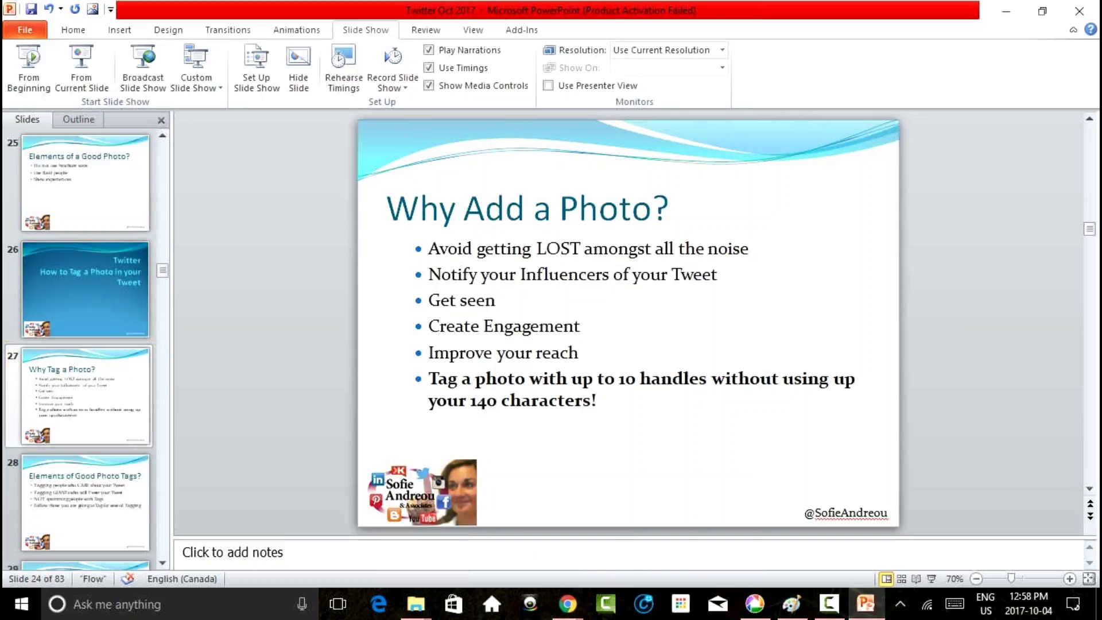
scroll(85, 344, "down", 2)
scroll(85, 345, "down", 4)
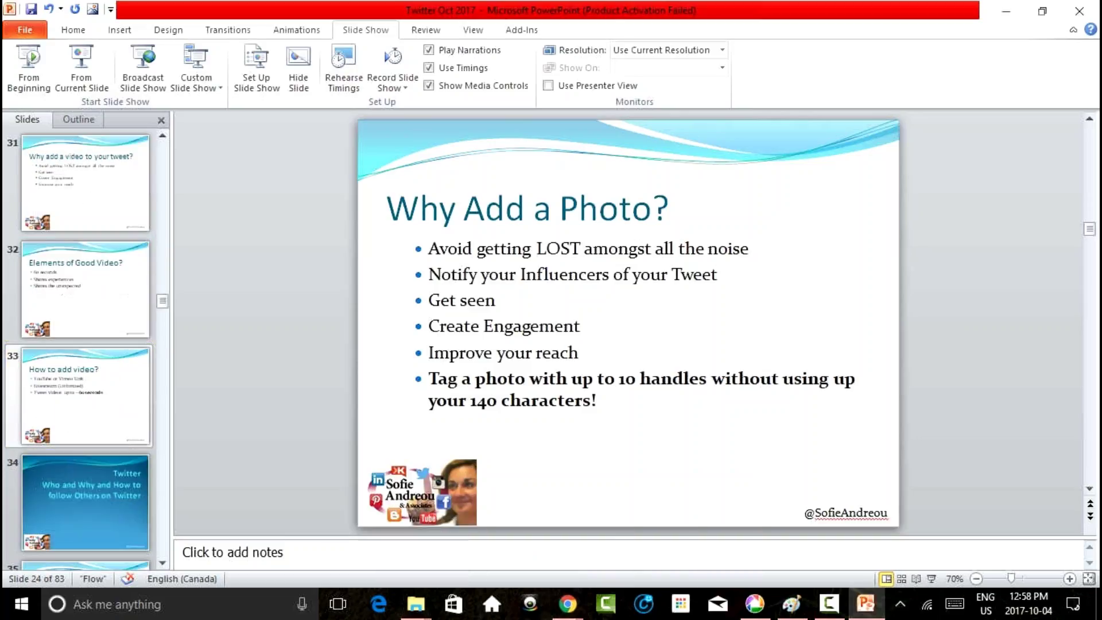
scroll(85, 344, "down", 5)
scroll(85, 345, "down", 3)
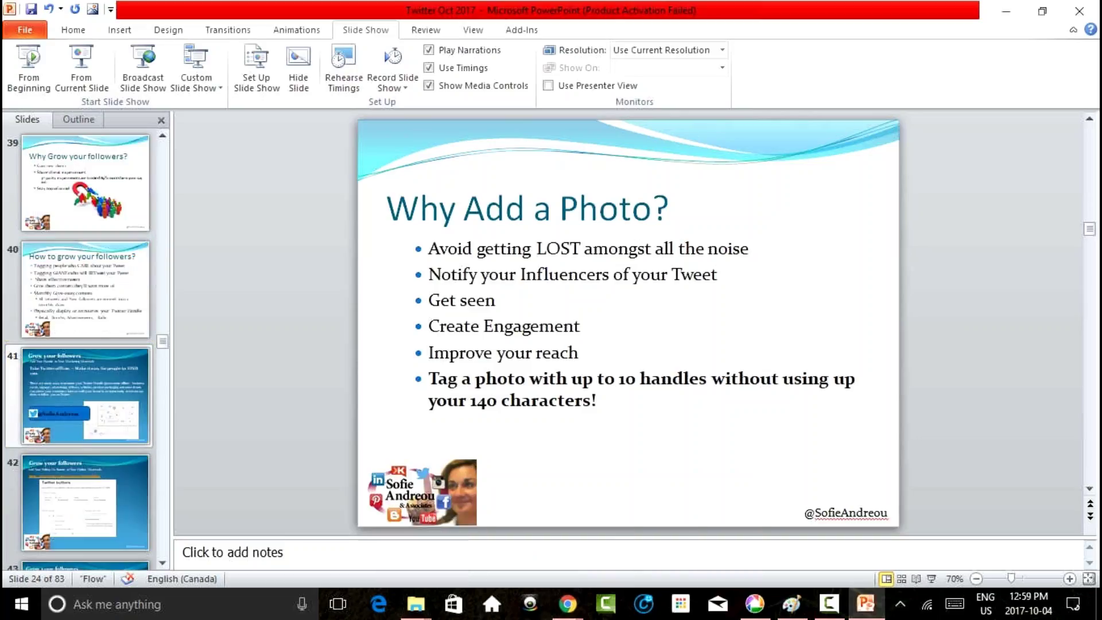
scroll(85, 344, "down", 5)
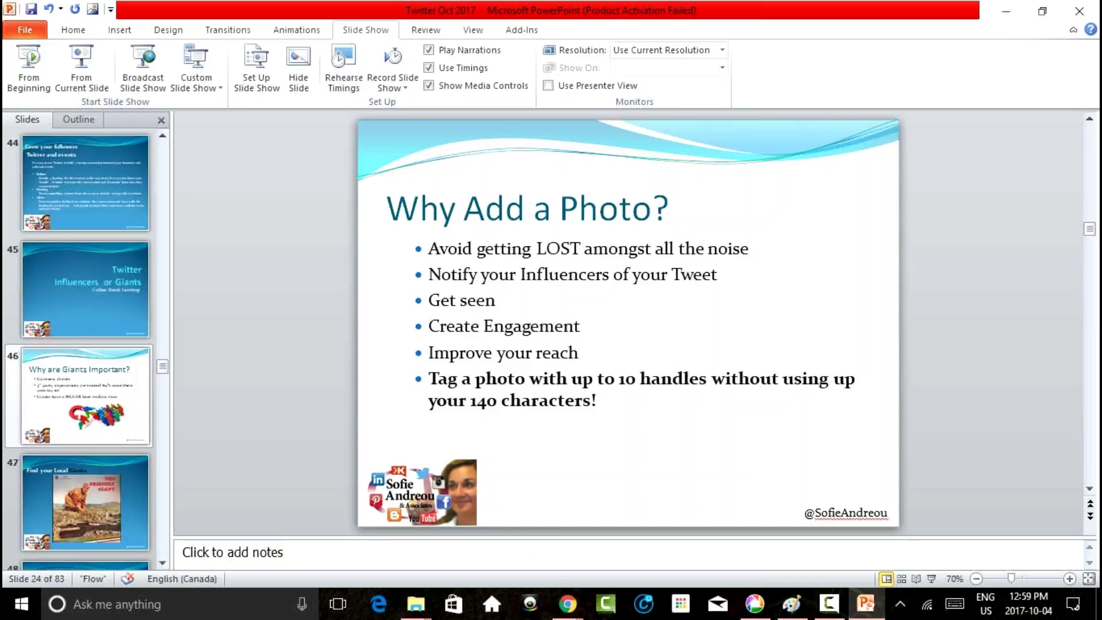
scroll(84, 344, "down", 6)
scroll(85, 344, "down", 6)
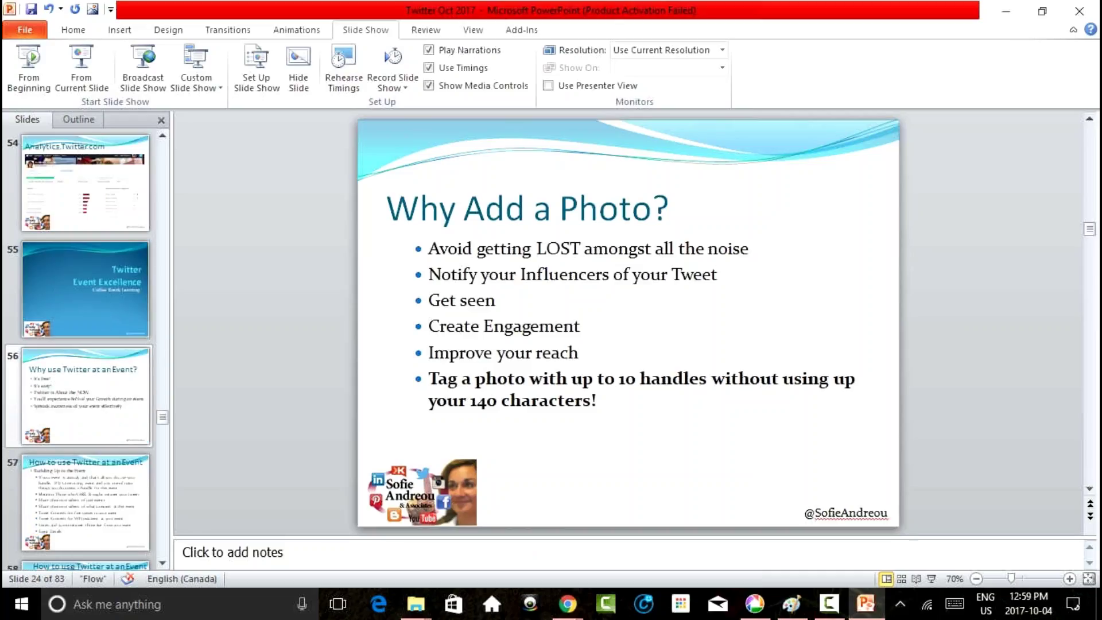
scroll(85, 344, "down", 5)
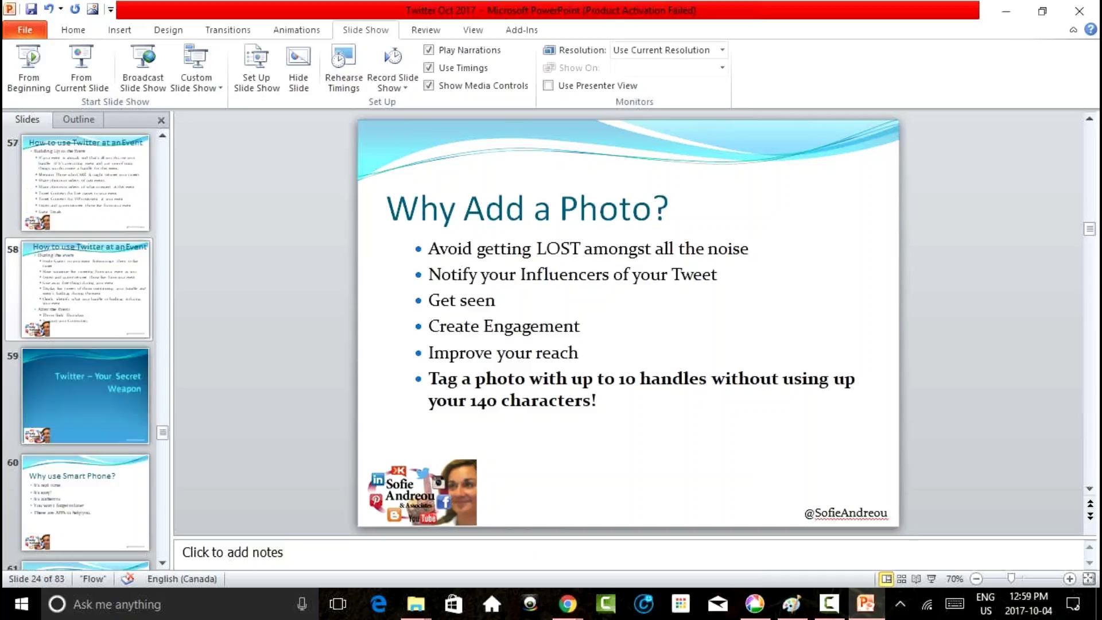
scroll(85, 344, "down", 2)
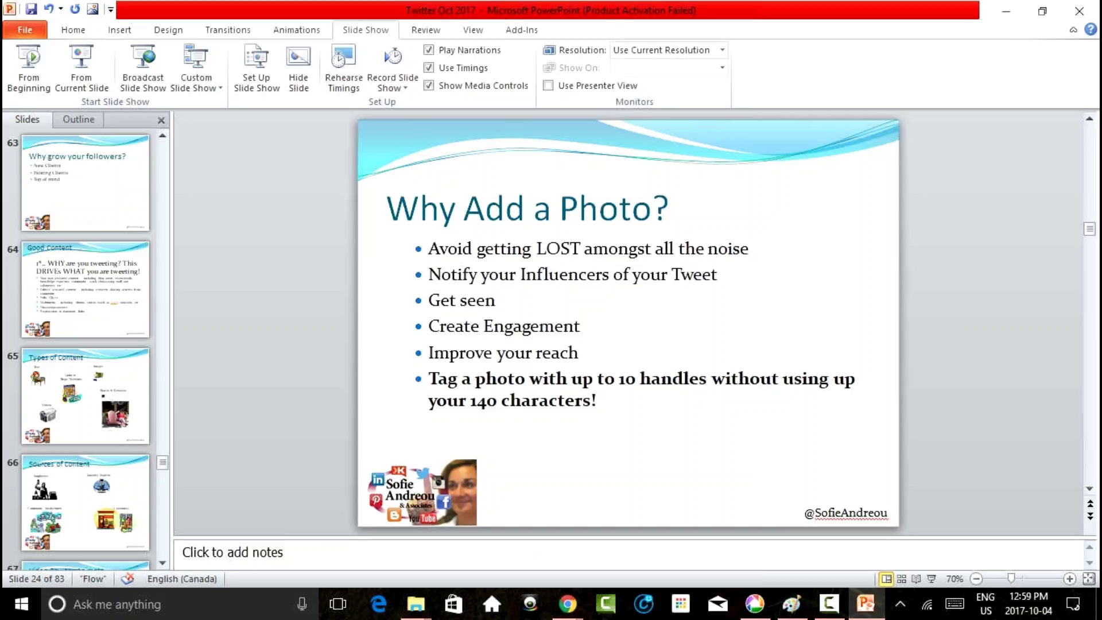
scroll(85, 345, "down", 2)
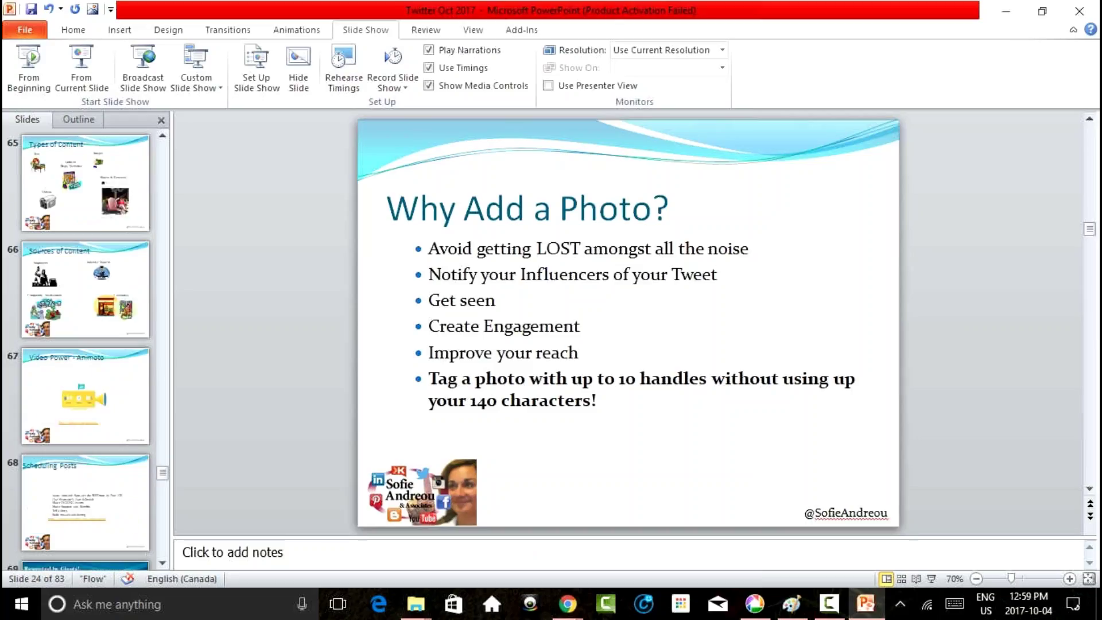
scroll(85, 344, "down", 6)
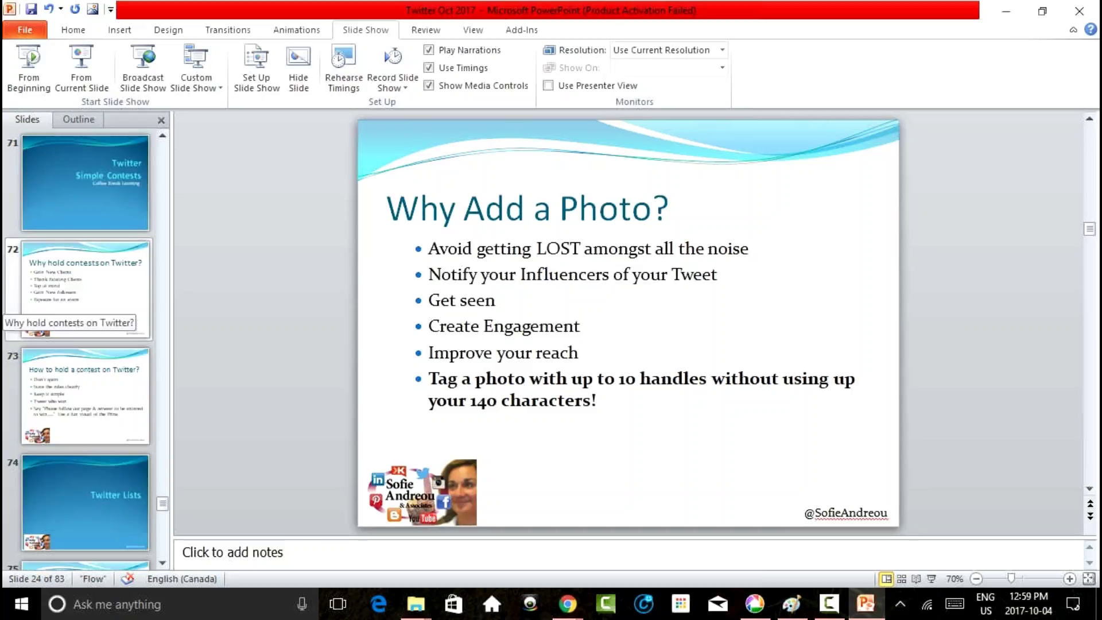
scroll(85, 287, "down", 2)
scroll(85, 286, "down", 4)
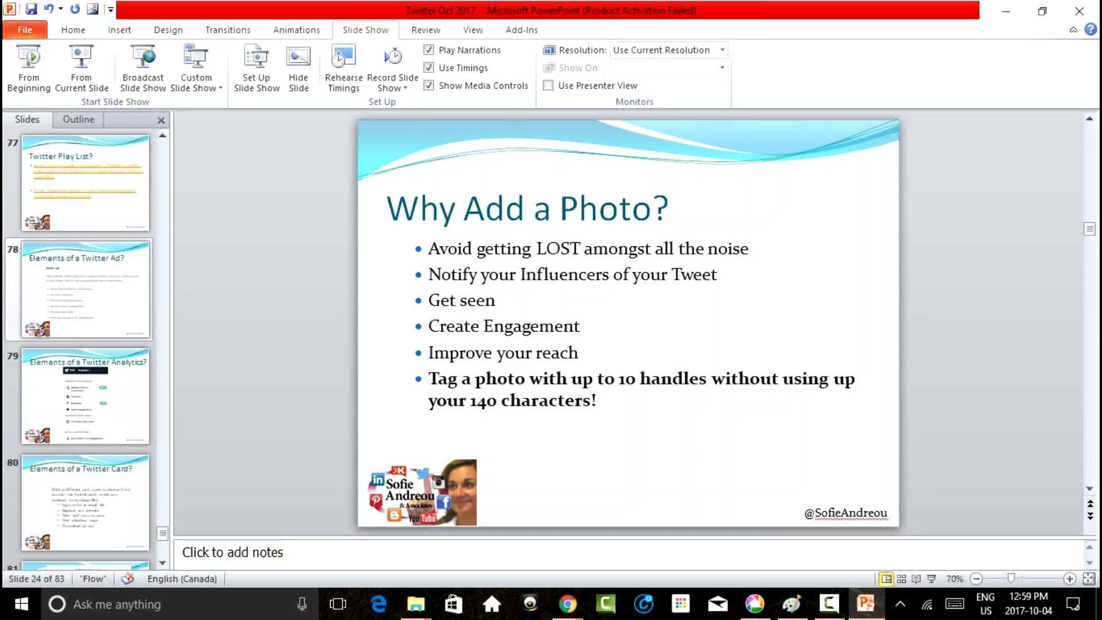
scroll(85, 287, "down", 3)
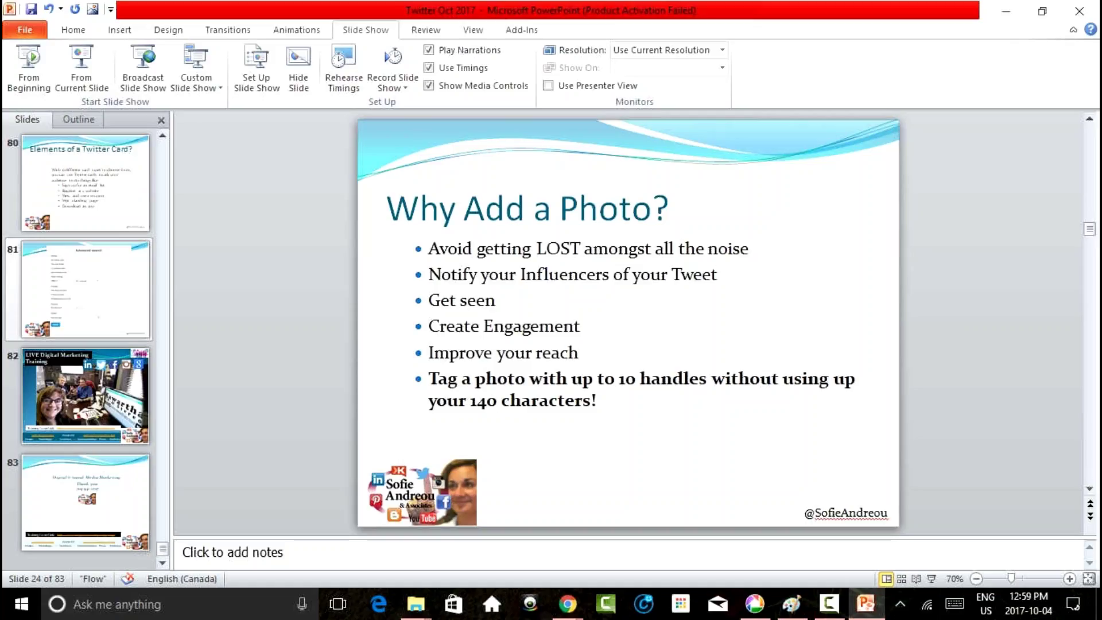
scroll(84, 287, "up", 5)
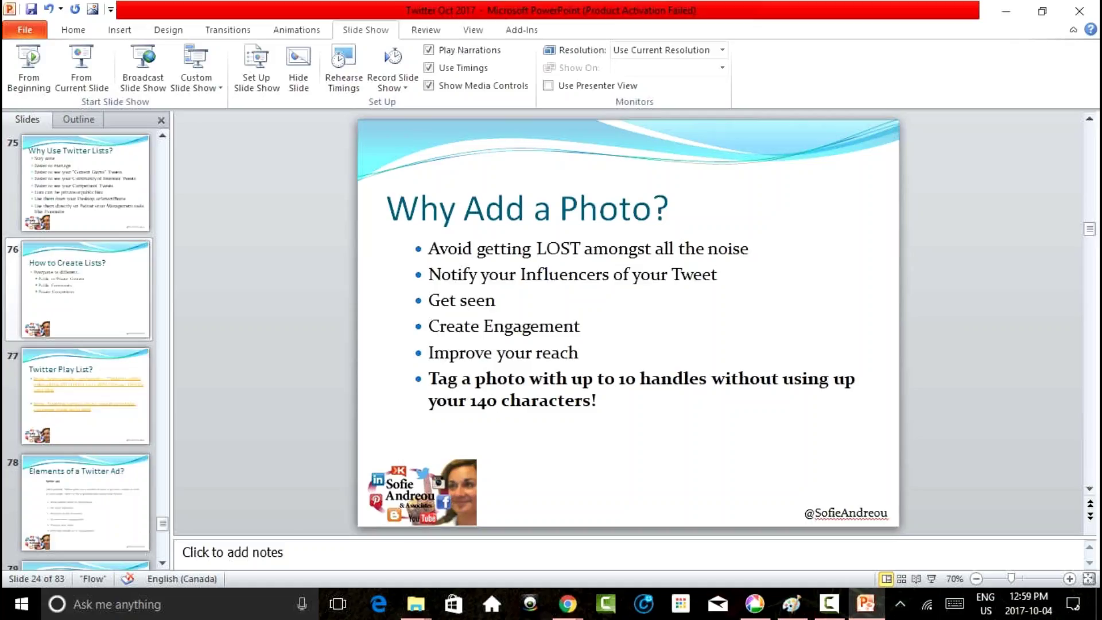
mouse_move(866, 604)
key("alt+Tab")
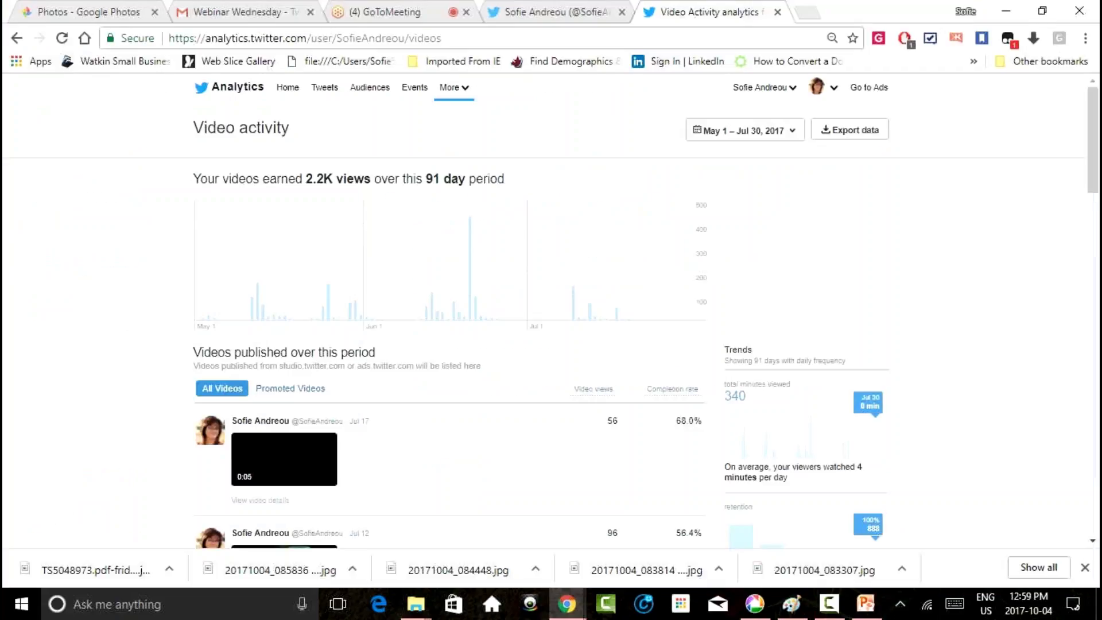
key("alt+Tab")
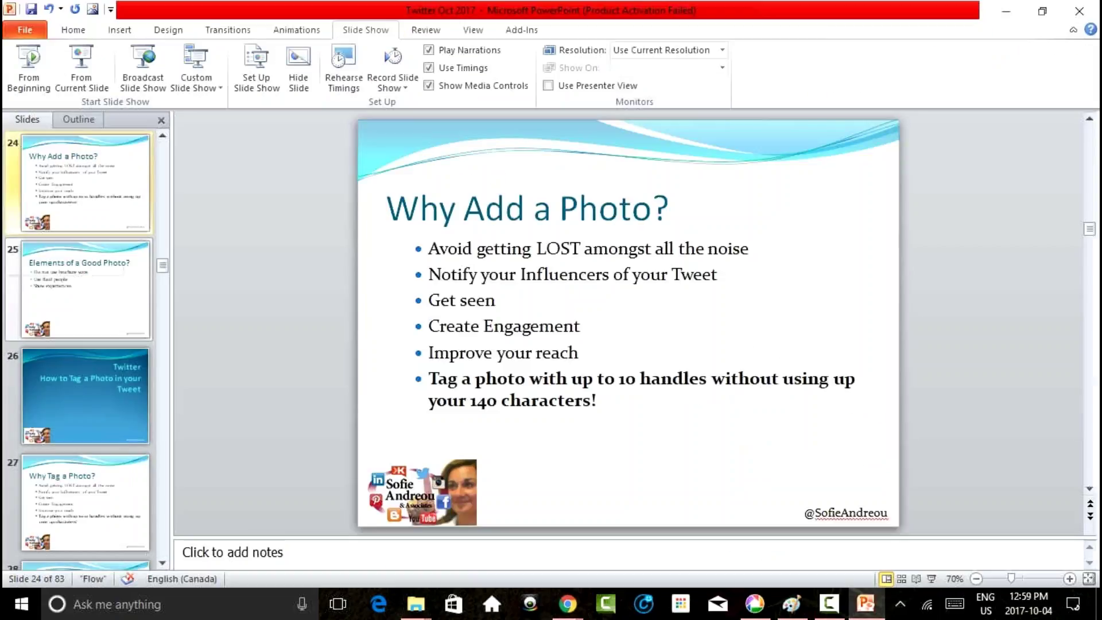
scroll(86, 344, "up", 10)
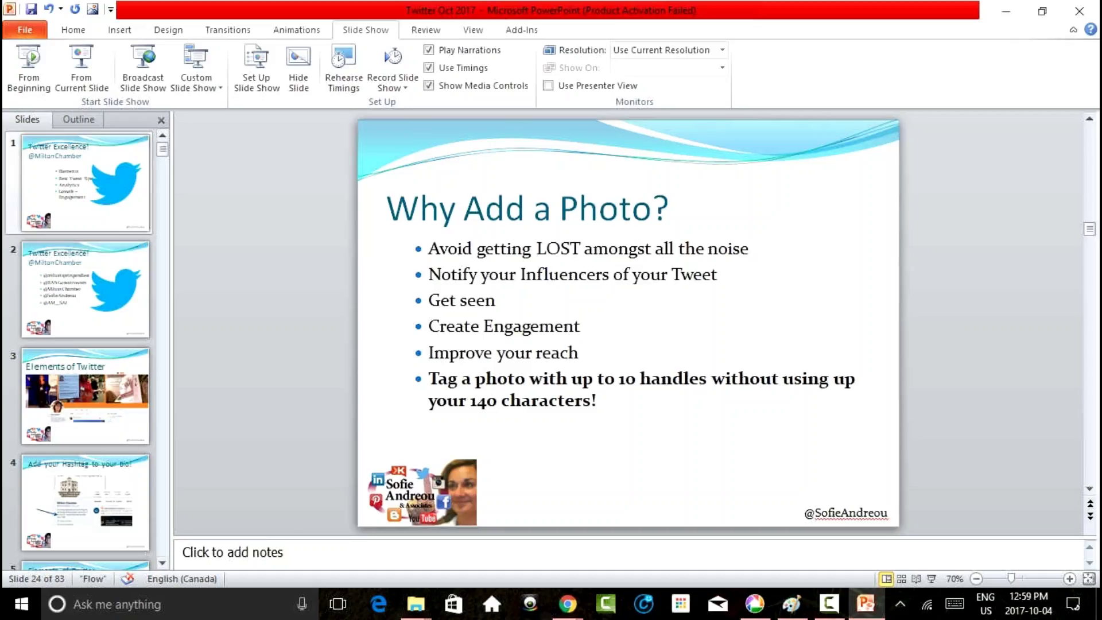
left_click(86, 182)
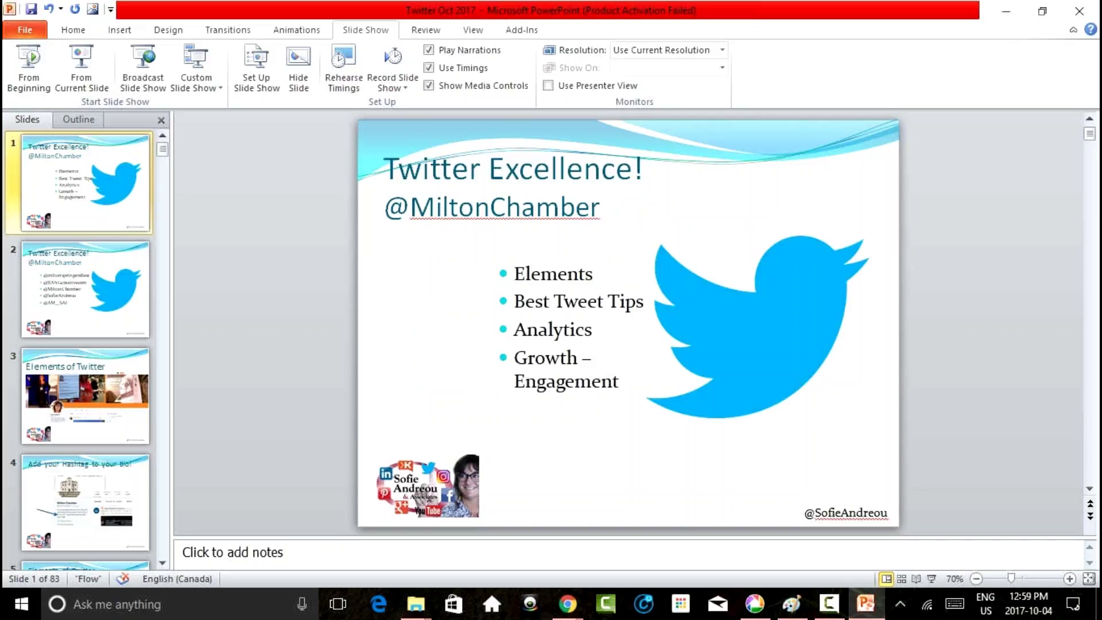
- Switch to Chrome and bring up the Gmail message "Webinar Wednesday - Twitter Excellence"
mouse_move(567, 603)
left_click(479, 534)
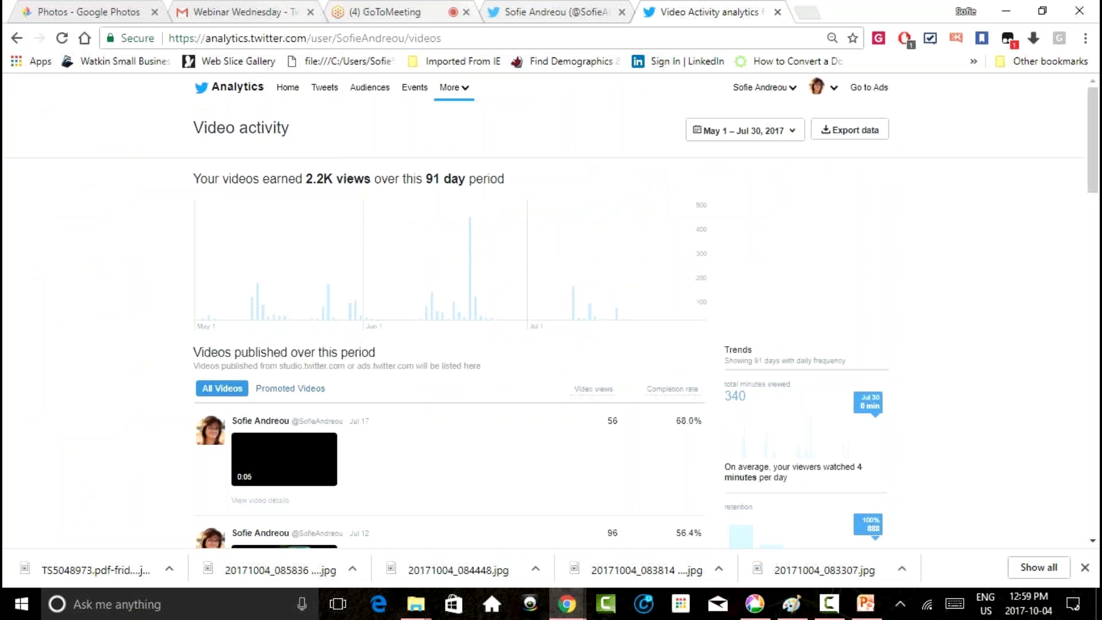
key("ctrl+shift+Tab")
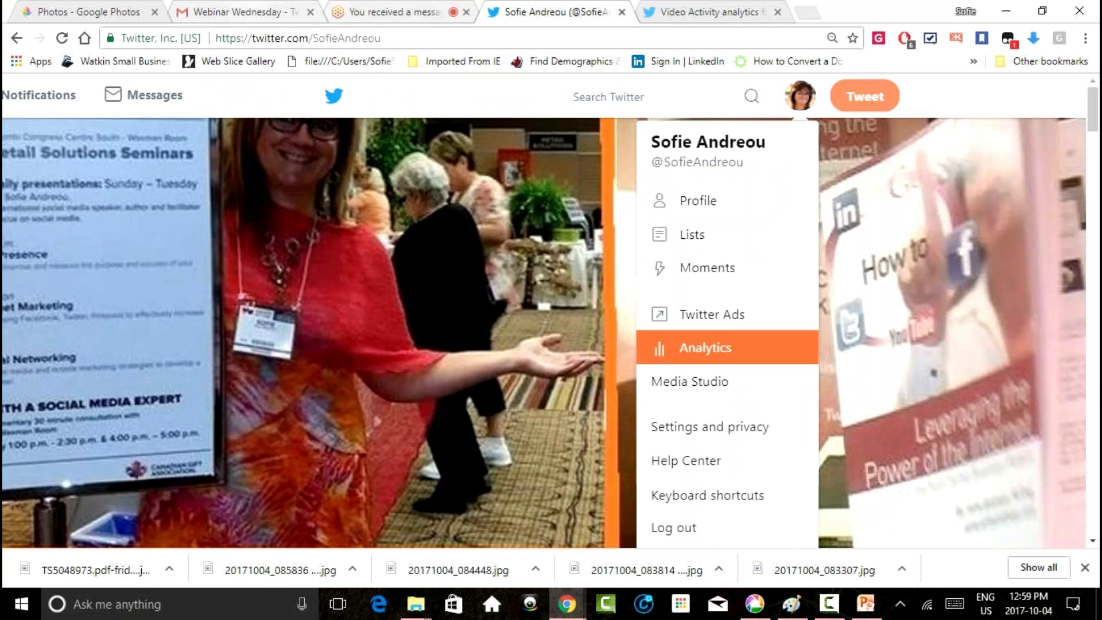
key("ctrl+shift+Tab")
key("ctrl+shift+Tab")
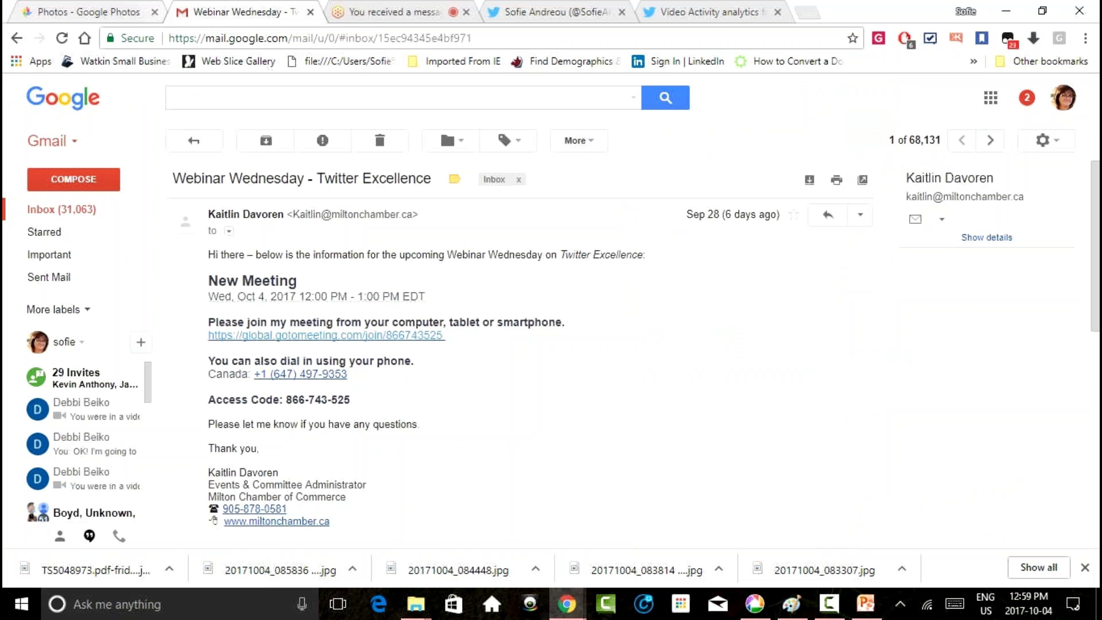